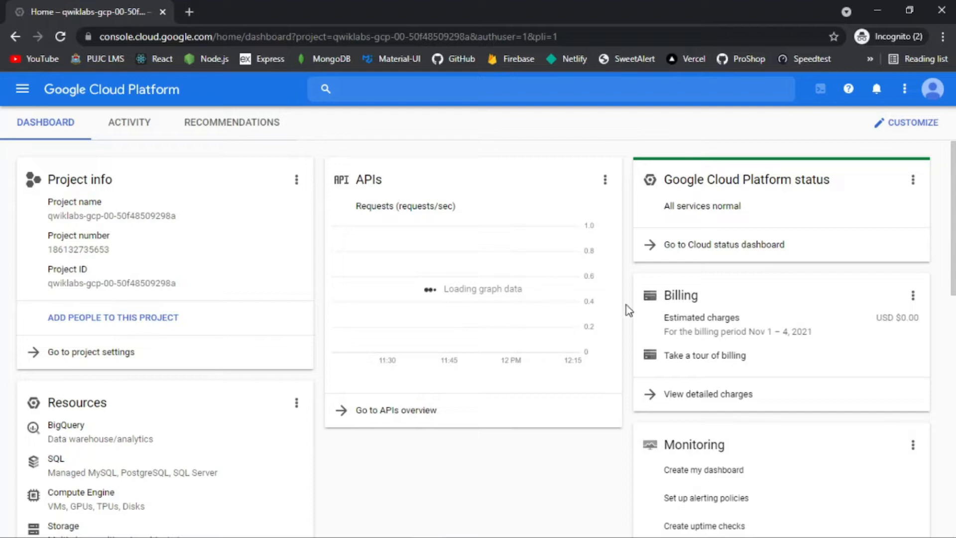
# Step: Agree to the Google Cloud Platform Terms of Service and continue, leaving email updates off
pyautogui.scroll(-10, 628, 303)
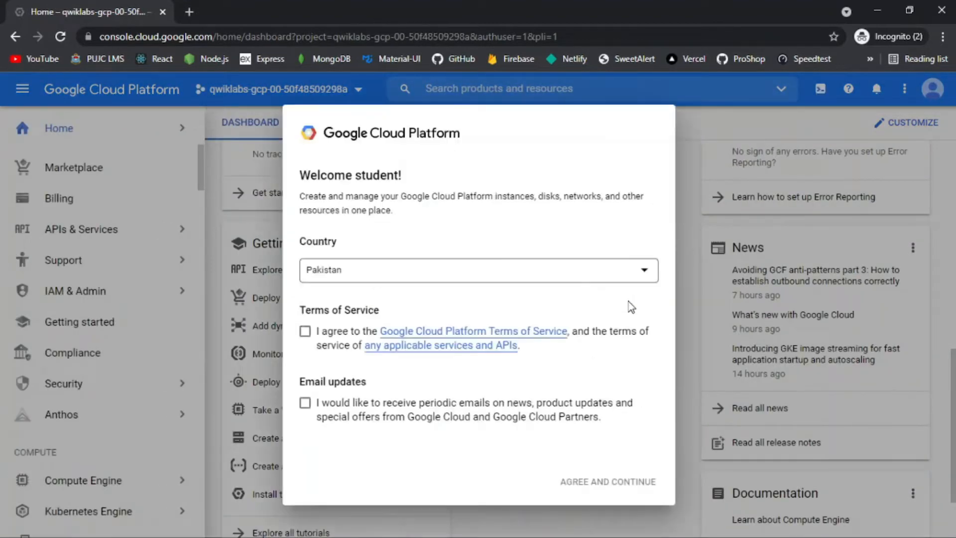
pyautogui.click(579, 482)
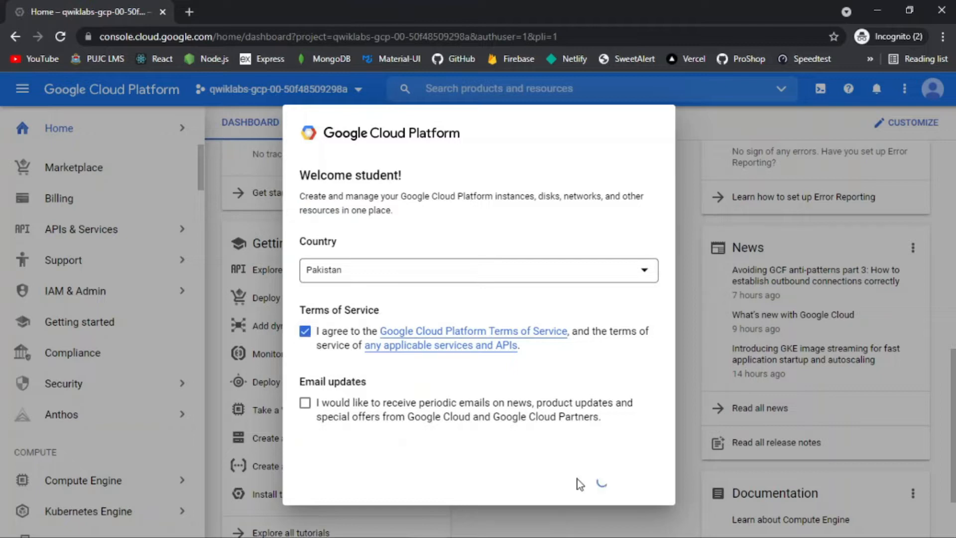
# Step: Consult the lab's HTTP firewall rule instructions and open the VPC network Firewall page in the Cloud Console
pyautogui.hotkey('alt', 'Tab')
pyautogui.scroll(-11, 506, 295)
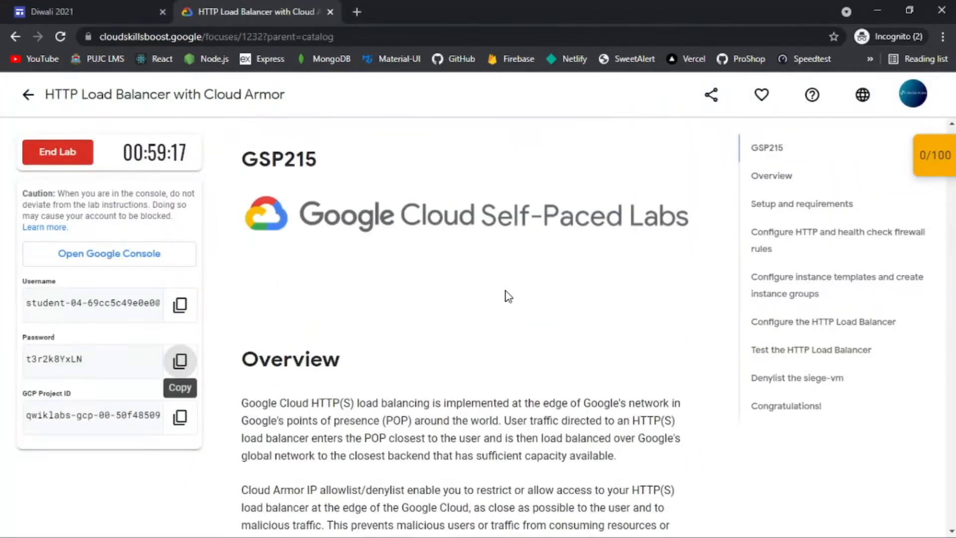
pyautogui.scroll(-20, 506, 295)
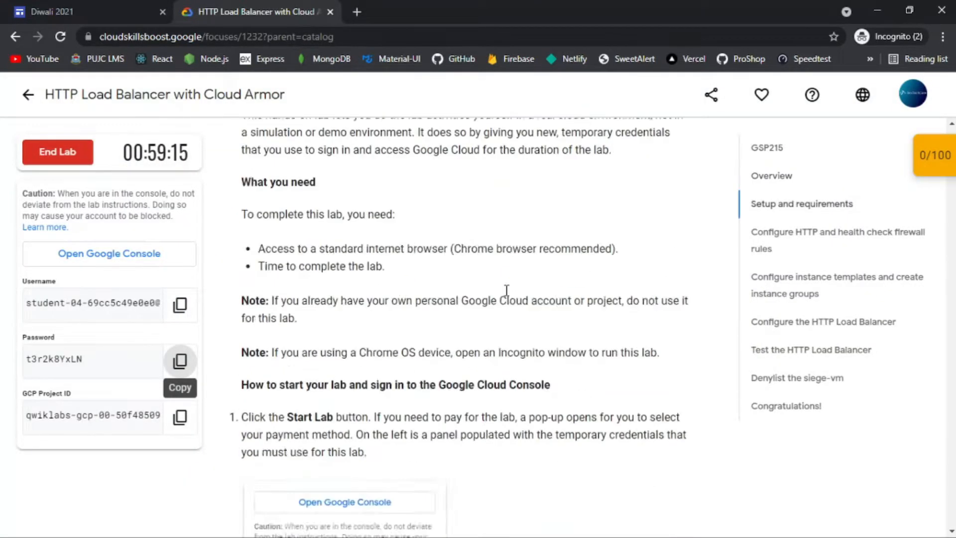
pyautogui.scroll(-20, 506, 295)
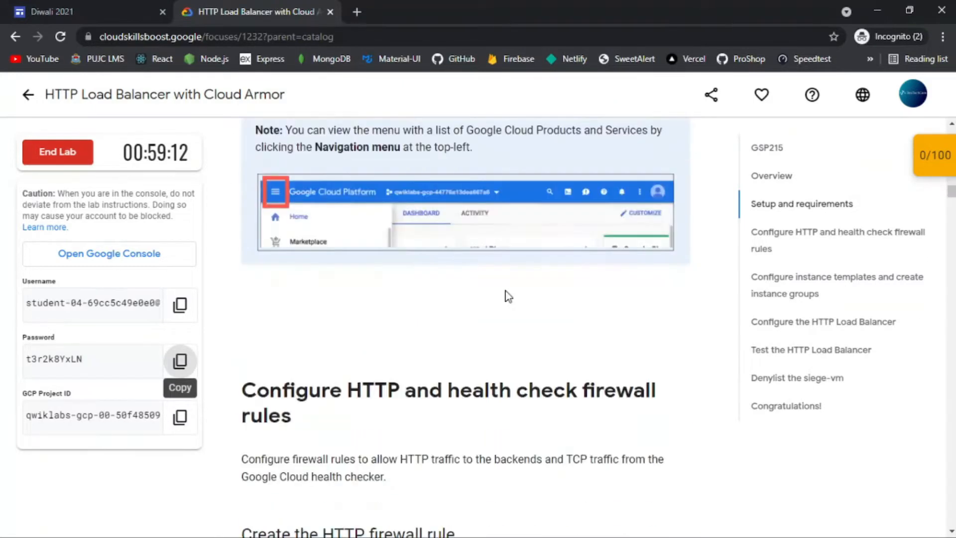
pyautogui.scroll(-8, 506, 295)
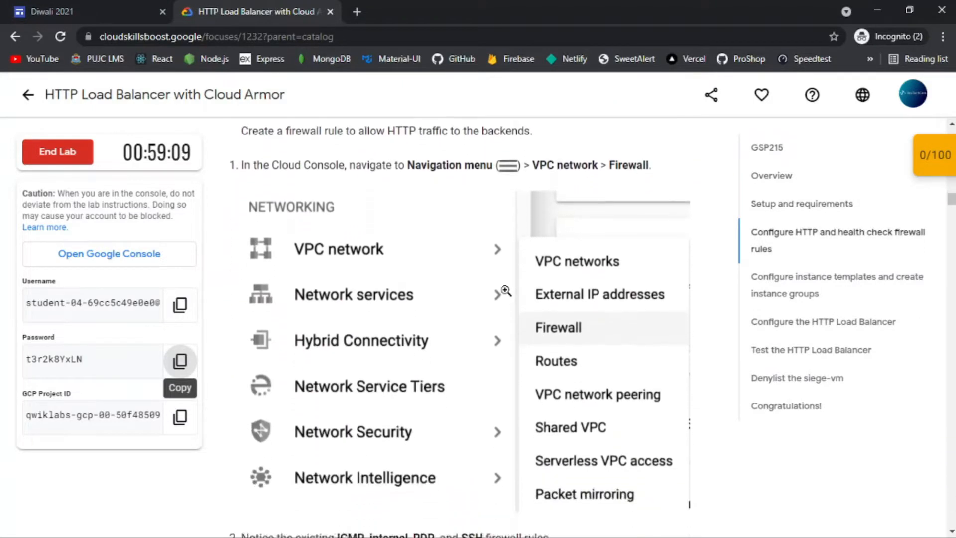
pyautogui.scroll(-2, 506, 290)
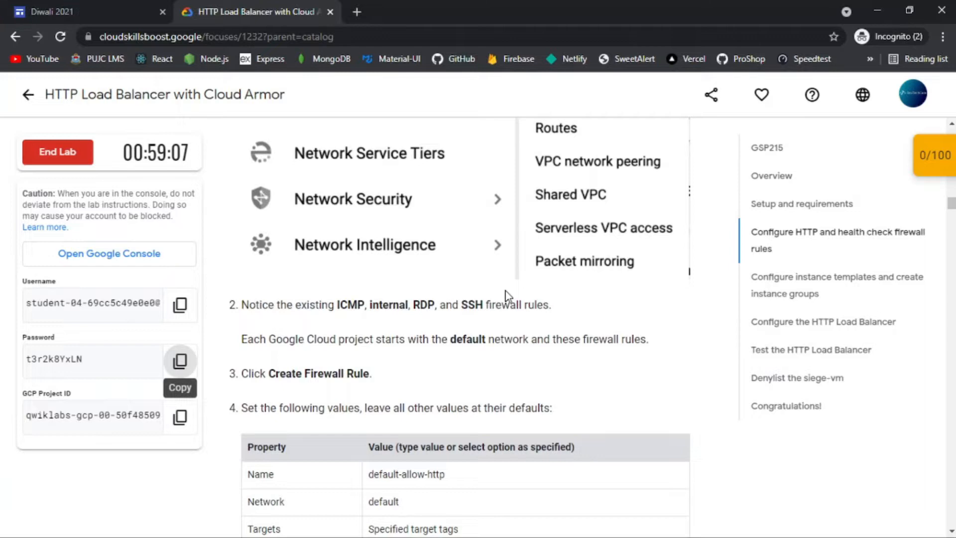
pyautogui.hotkey('alt', 'Tab')
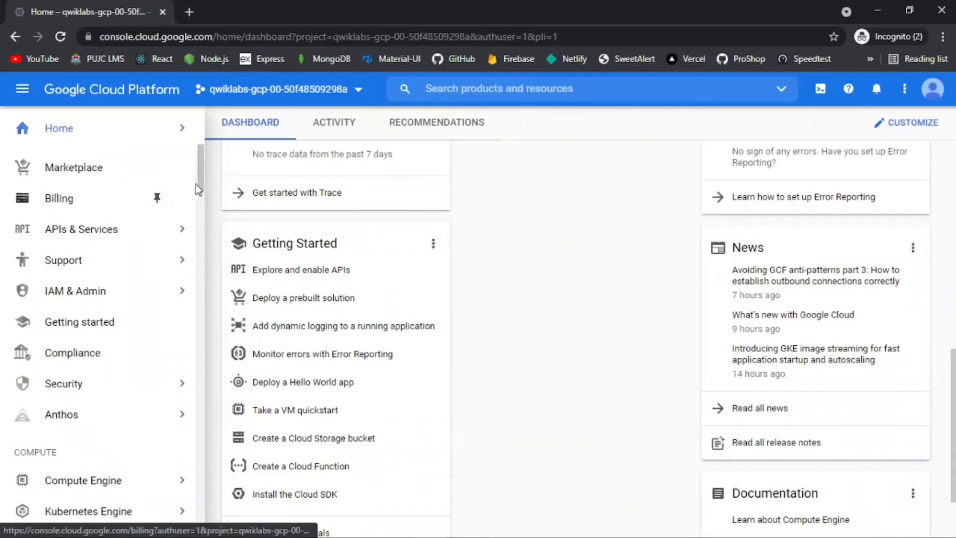
pyautogui.moveTo(200, 175); pyautogui.dragTo(214, 271)
pyautogui.moveTo(108, 381)
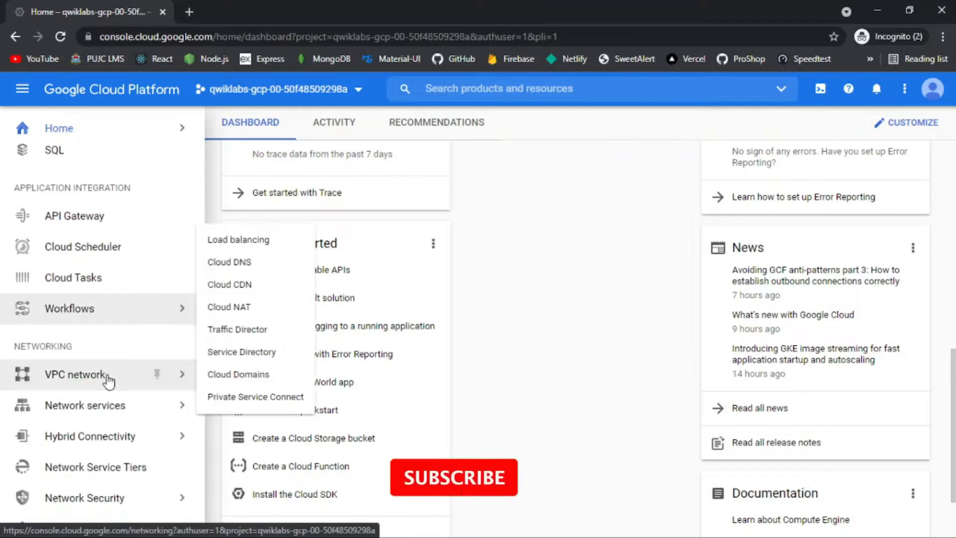
pyautogui.click(225, 252)
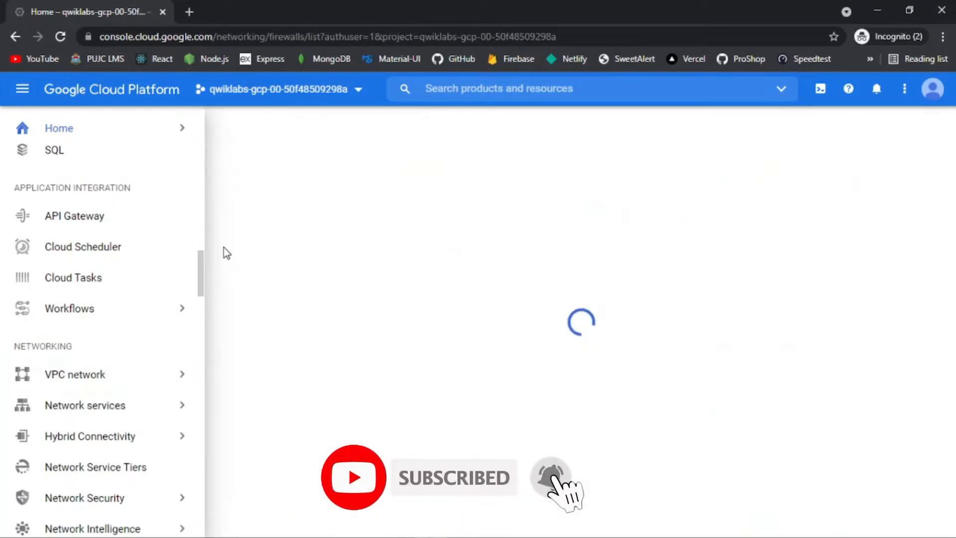
# Step: Check the lab's next instruction and start creating a new firewall rule in the Cloud Console
pyautogui.hotkey('alt', 'Tab')
pyautogui.scroll(1, 423, 241)
pyautogui.hotkey('alt', 'Tab')
pyautogui.hotkey('alt', 'Tab')
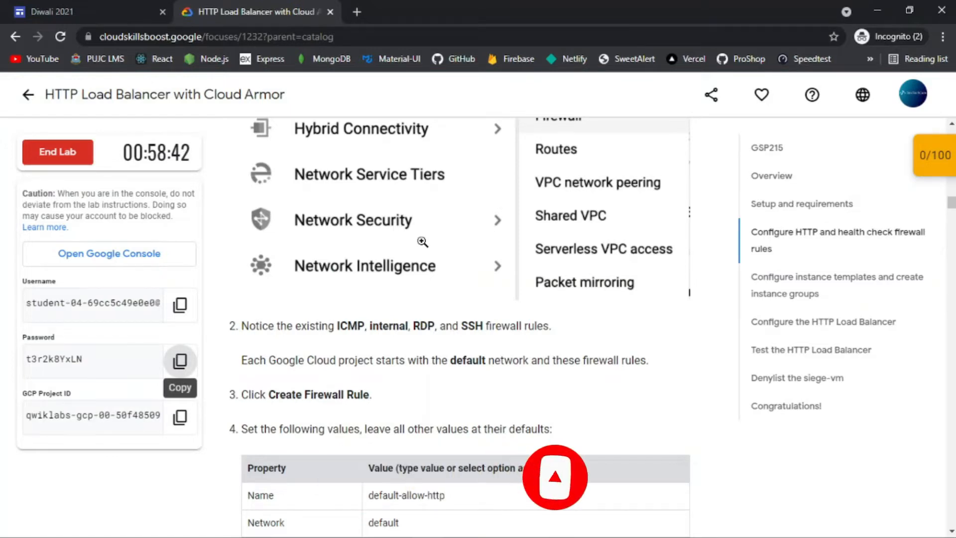
pyautogui.hotkey('alt', 'Tab')
pyautogui.scroll(-3, 577, 247)
pyautogui.scroll(3, 578, 247)
pyautogui.click(336, 130)
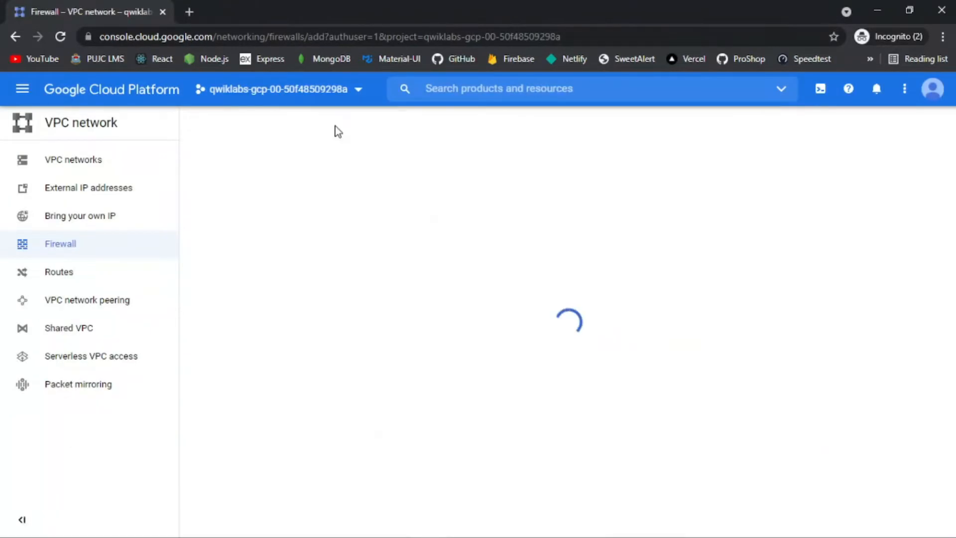
# Step: Name the new firewall rule default-allow-http, copying the name from the lab's property table
pyautogui.hotkey('alt', 'Tab')
pyautogui.scroll(-4, 411, 310)
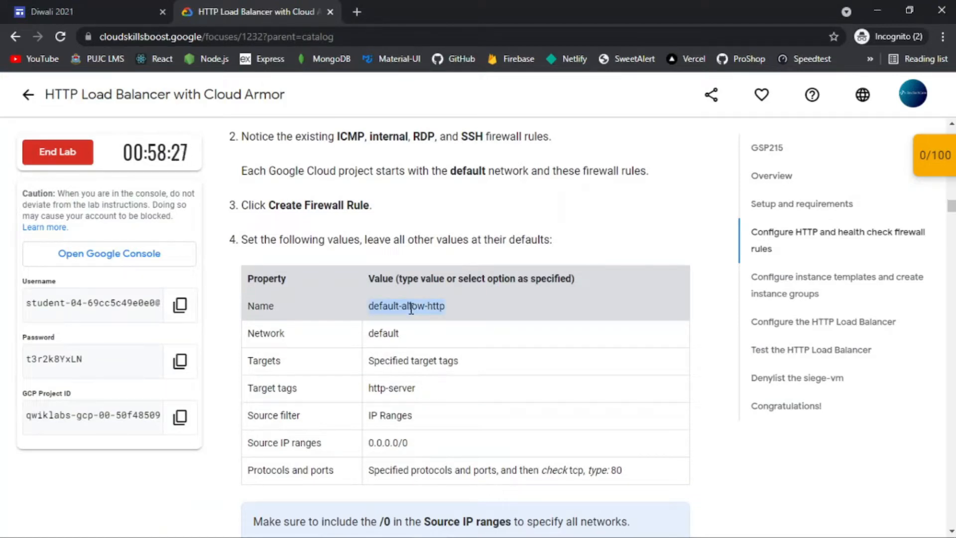
pyautogui.hotkey('alt', 'Tab')
pyautogui.click(491, 222)
pyautogui.hotkey('alt', 'Tab')
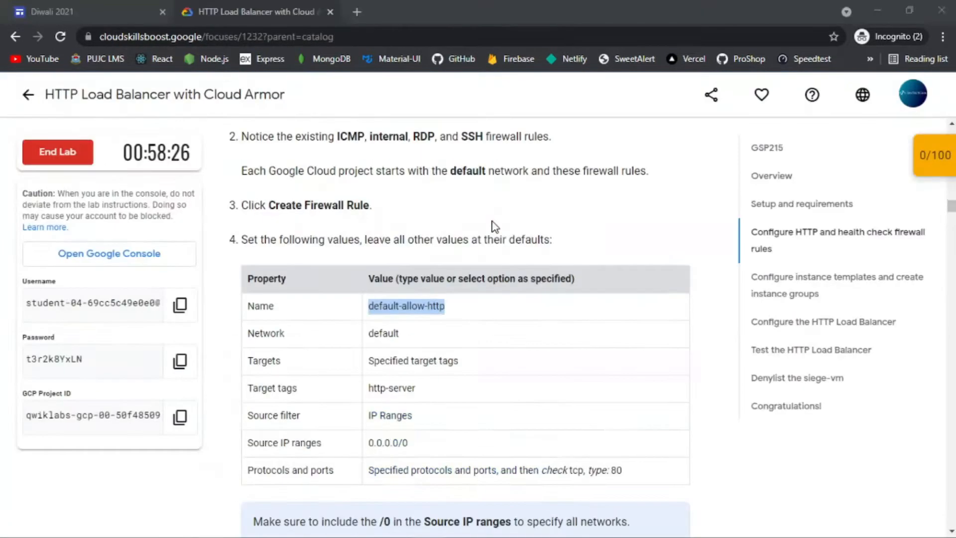
pyautogui.hotkey('ctrl', 'c')
pyautogui.hotkey('alt', 'Tab')
pyautogui.hotkey('ctrl', 'v')
# Step: Add http-server from the lab table as the target tag of the HTTP firewall rule
pyautogui.scroll(-5, 452, 303)
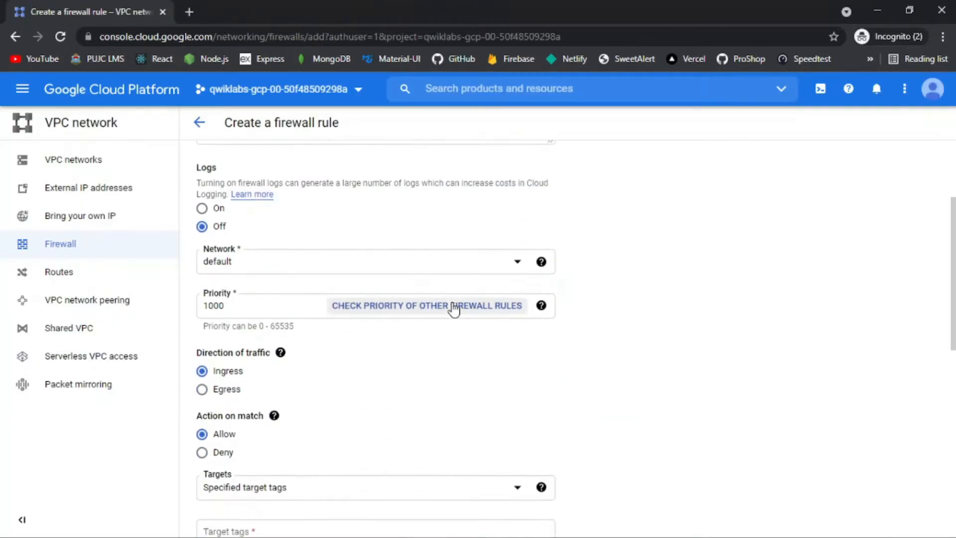
pyautogui.hotkey('alt', 'Tab')
pyautogui.hotkey('alt', 'Tab')
pyautogui.hotkey('alt', 'Tab')
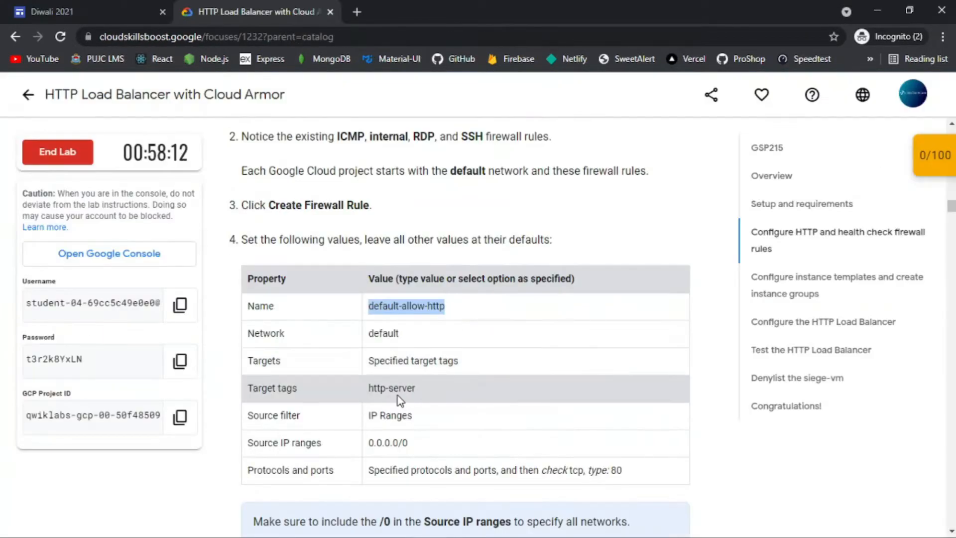
pyautogui.tripleClick(398, 389)
pyautogui.hotkey('ctrl', 'c')
pyautogui.hotkey('alt', 'Tab')
pyautogui.click(311, 402)
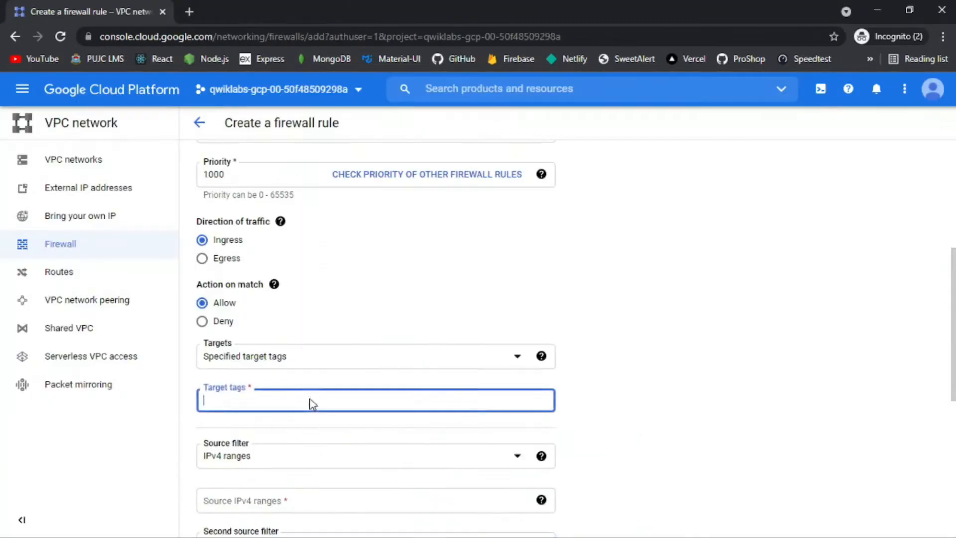
pyautogui.hotkey('alt', 'Tab')
pyautogui.hotkey('alt', 'Tab')
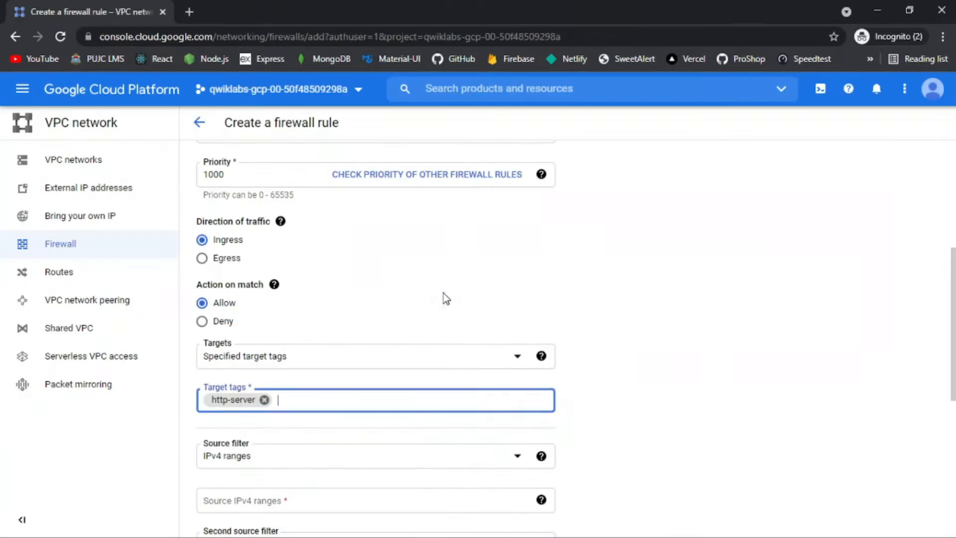
# Step: Add the source range 0.0.0.0/0 to the HTTP firewall rule, with IPv4 ranges as the source filter
pyautogui.scroll(-2, 443, 293)
pyautogui.hotkey('alt', 'Tab')
pyautogui.tripleClick(399, 445)
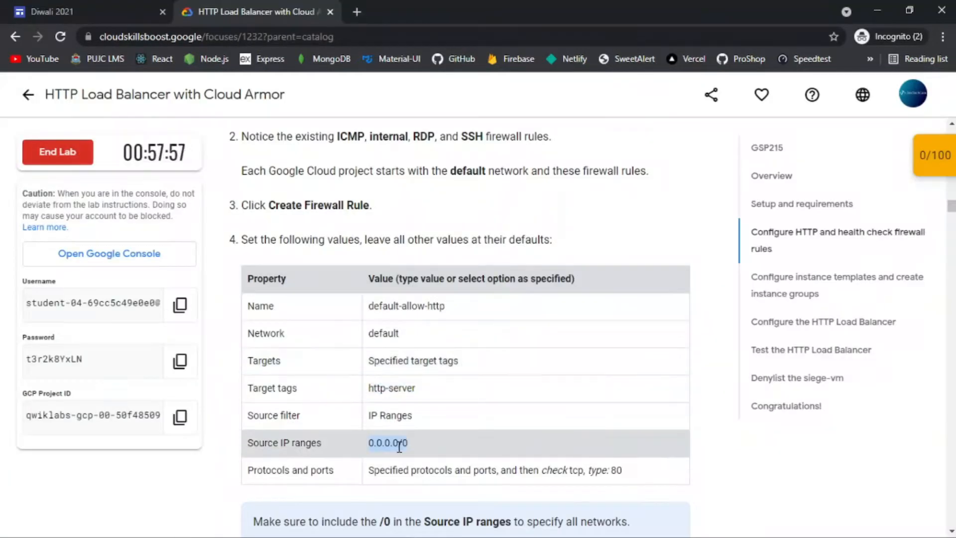
pyautogui.hotkey('ctrl', 'c')
pyautogui.hotkey('alt', 'Tab')
pyautogui.click(327, 306)
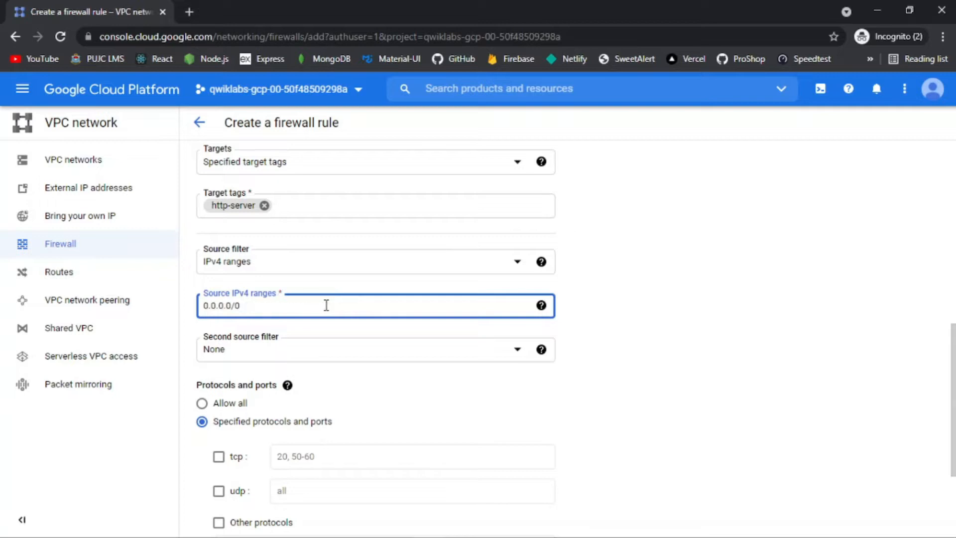
pyautogui.press('Return')
pyautogui.click(348, 266)
pyautogui.click(352, 270)
# Step: Enable tcp with port 80 under the specified protocols and ports, and create the HTTP firewall rule
pyautogui.hotkey('alt', 'Tab')
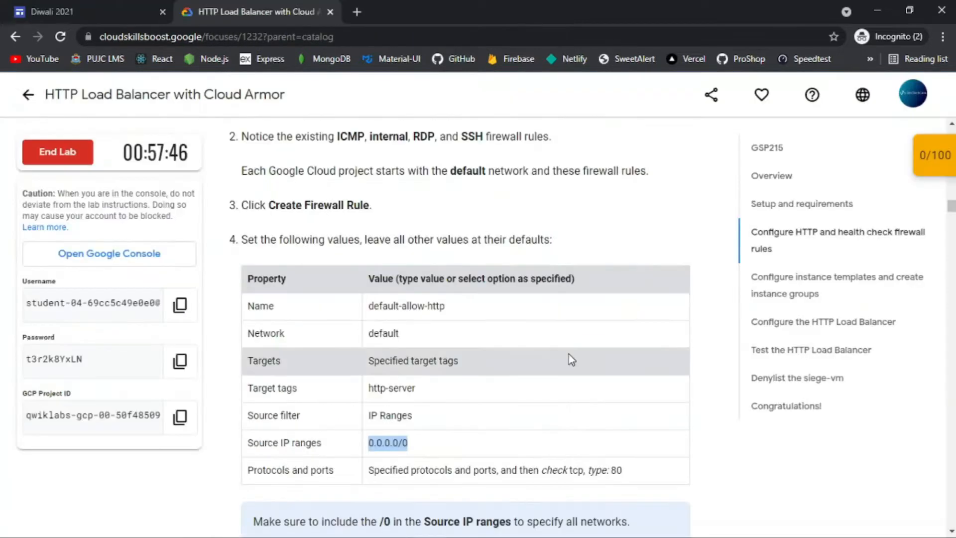
pyautogui.scroll(-3, 569, 354)
pyautogui.hotkey('alt', 'Tab')
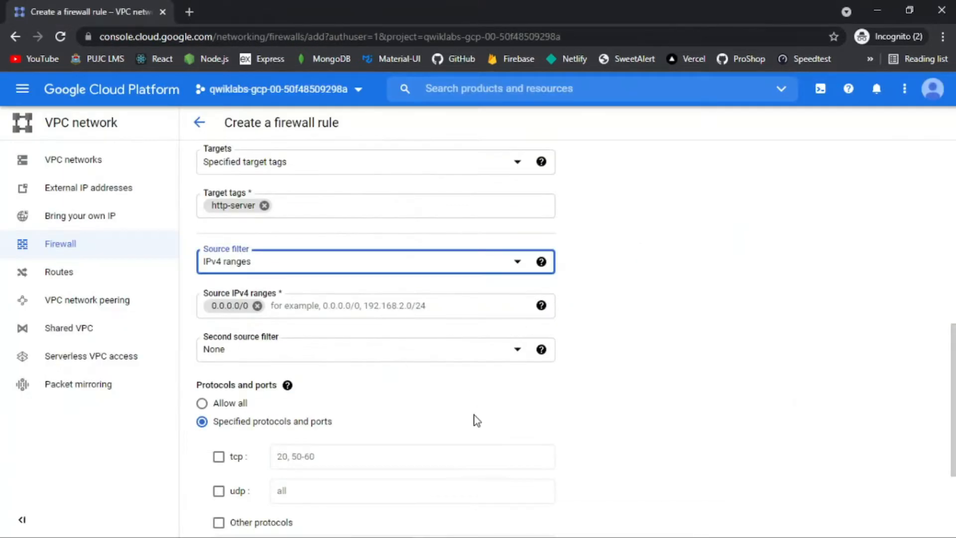
pyautogui.scroll(-3, 477, 421)
pyautogui.hotkey('alt', 'Tab')
pyautogui.hotkey('alt', 'Tab')
pyautogui.press('Tab')
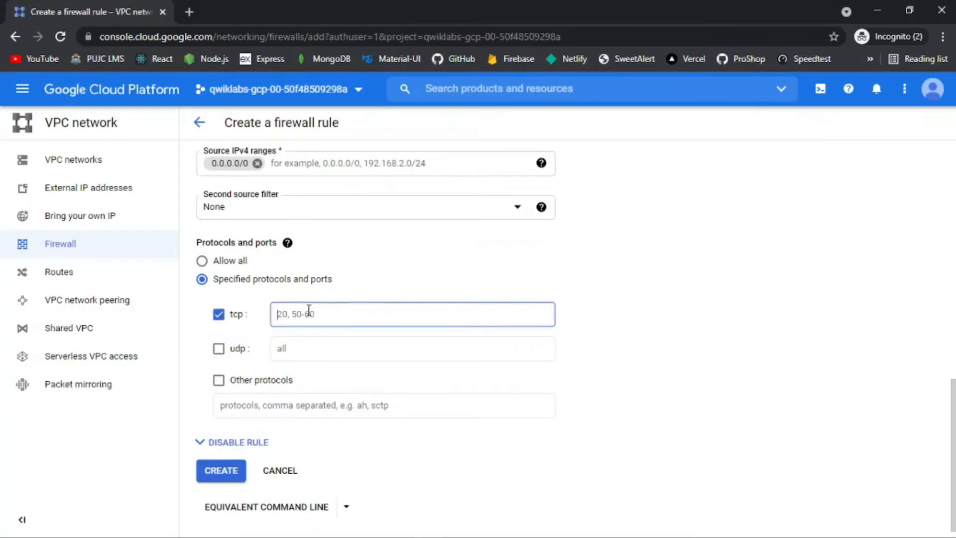
pyautogui.write('80')
pyautogui.hotkey('alt', 'Tab')
pyautogui.hotkey('alt', 'Tab')
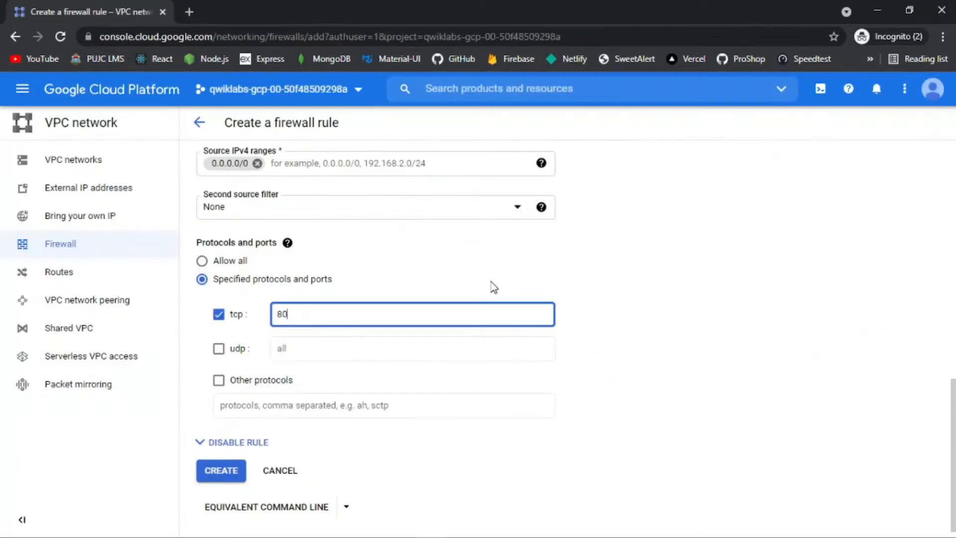
pyautogui.click(220, 471)
# Step: Consult the lab's health check section and start another firewall rule named default-allow-health-check
pyautogui.hotkey('alt', 'Tab')
pyautogui.scroll(-1, 409, 318)
pyautogui.scroll(-6, 410, 317)
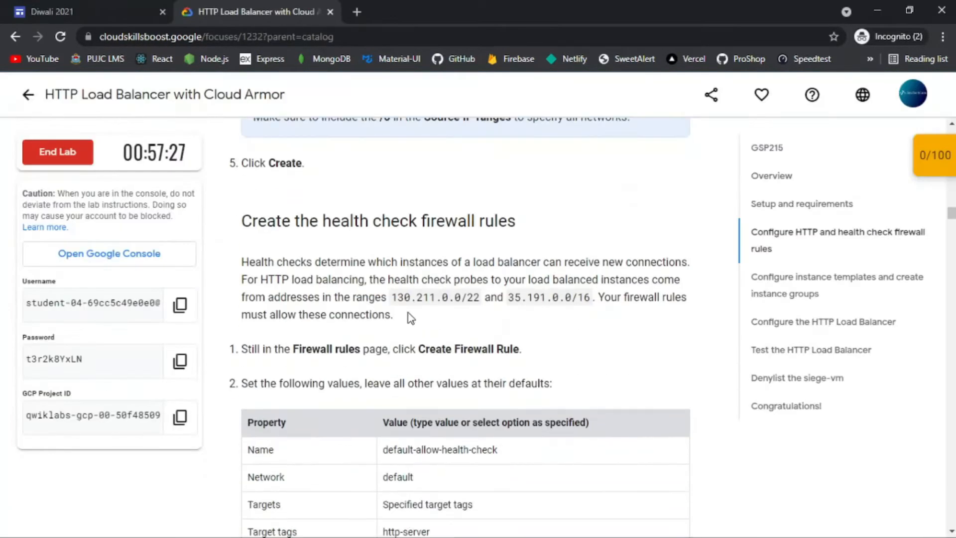
pyautogui.scroll(1, 409, 313)
pyautogui.scroll(-2, 409, 312)
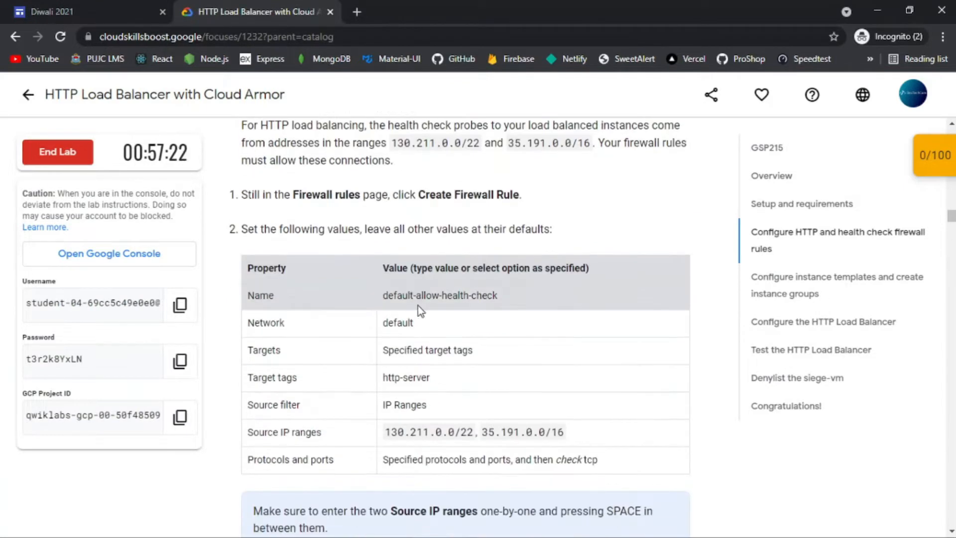
pyautogui.hotkey('alt', 'Tab')
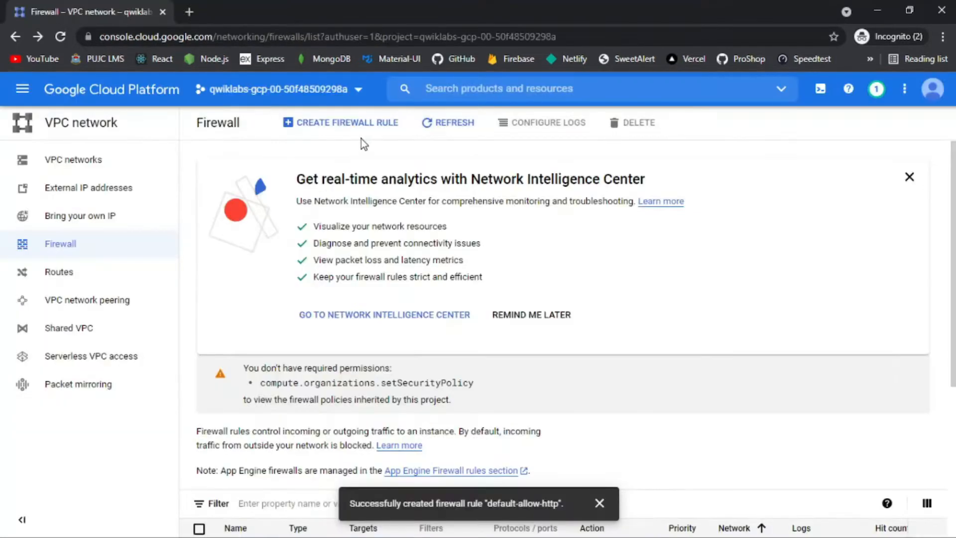
pyautogui.click(360, 128)
pyautogui.click(322, 223)
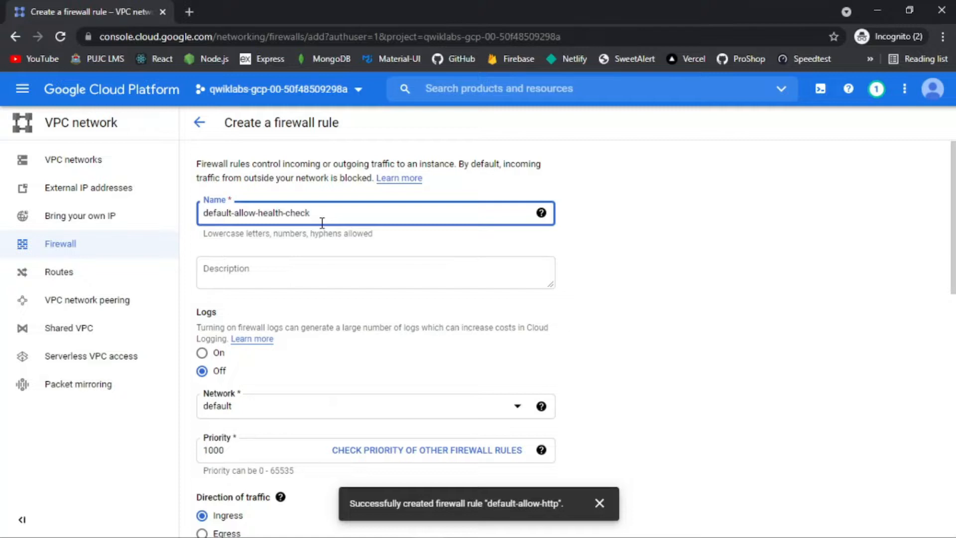
# Step: Add http-server as the target tag of the health check firewall rule
pyautogui.hotkey('alt', 'Tab')
pyautogui.tripleClick(416, 381)
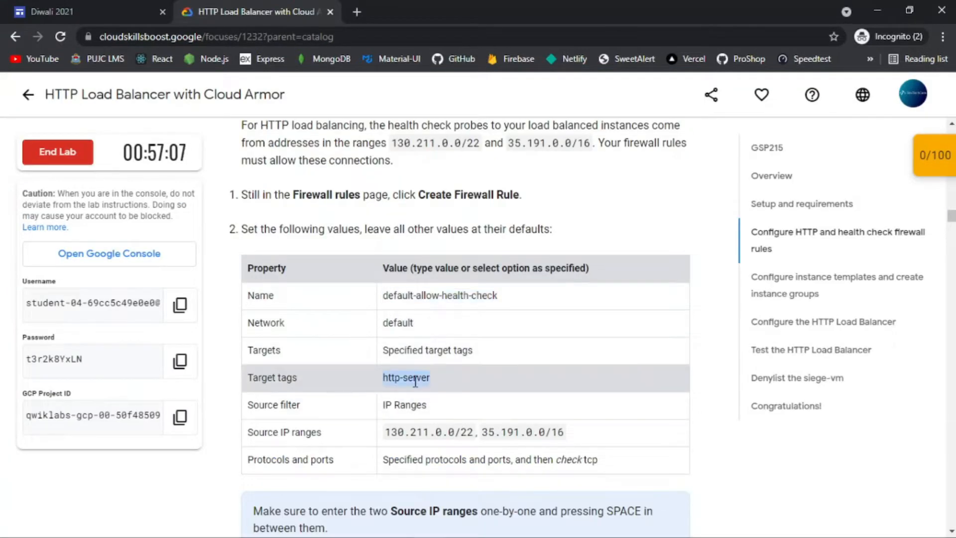
pyautogui.hotkey('alt', 'Tab')
pyautogui.scroll(-6, 426, 304)
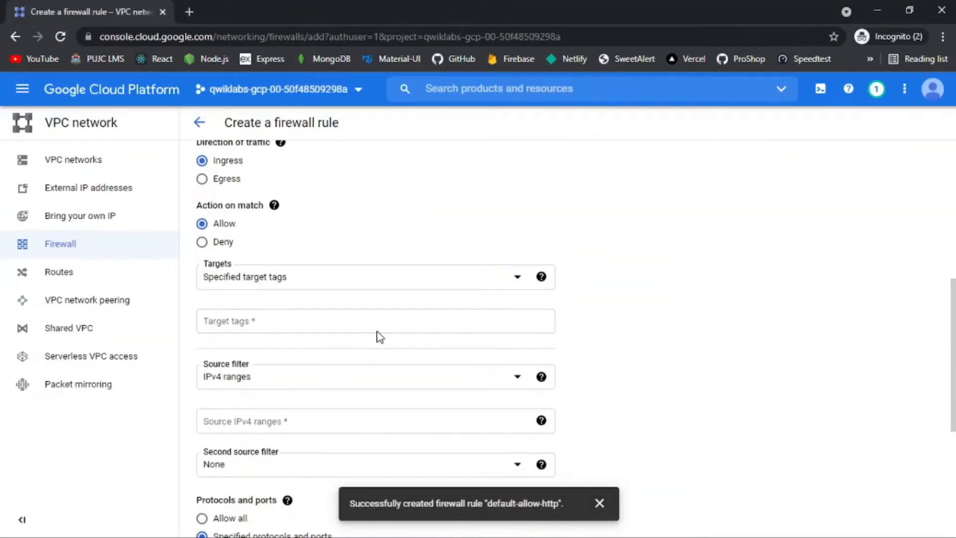
pyautogui.click(376, 325)
# Step: Add 130.211.0.0/22 from the lab table as the first source IPv4 range of the health check rule
pyautogui.hotkey('alt', 'Tab')
pyautogui.scroll(-3, 500, 327)
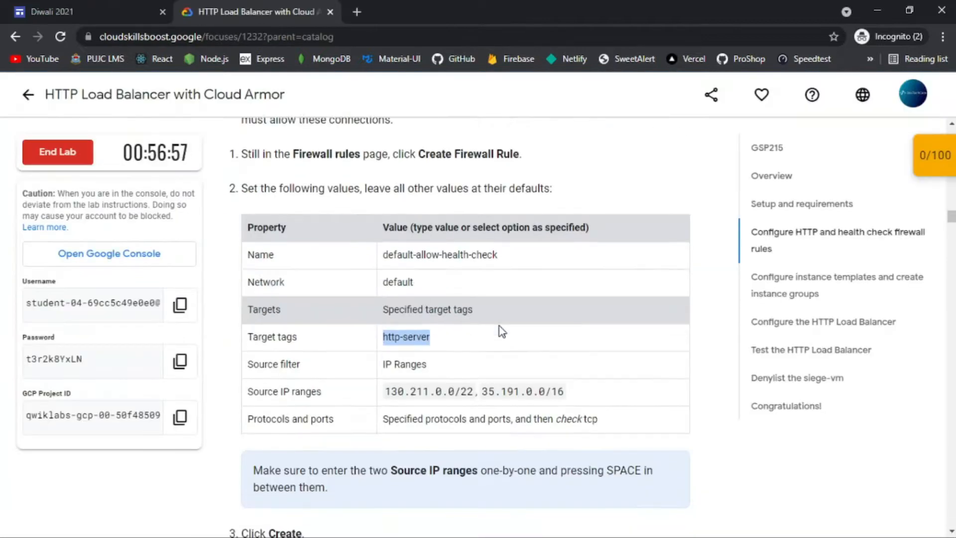
pyautogui.moveTo(474, 325); pyautogui.dragTo(403, 327)
pyautogui.hotkey('ctrl', 'c')
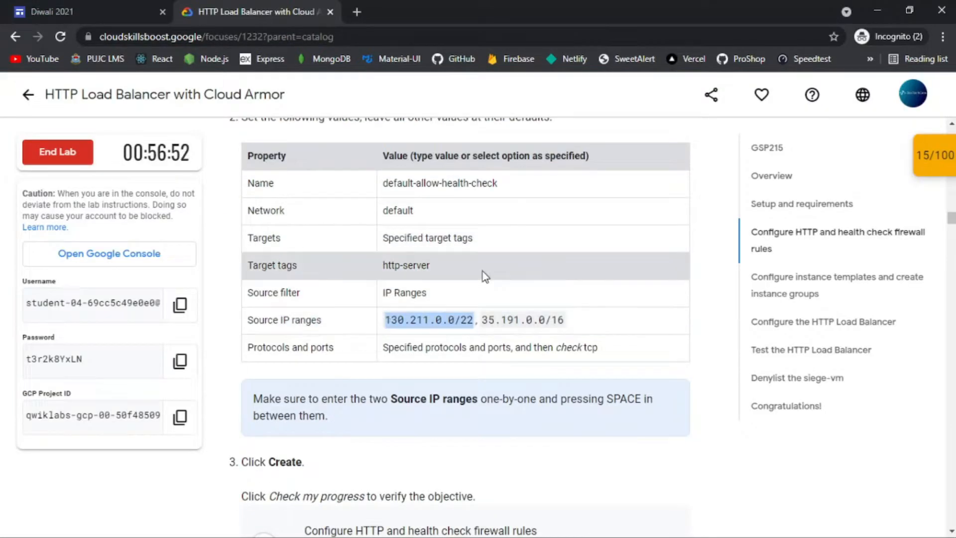
pyautogui.hotkey('alt', 'Tab')
pyautogui.scroll(-1, 405, 380)
pyautogui.click(395, 375)
pyautogui.hotkey('ctrl', 'v')
pyautogui.press('space')
# Step: Add 35.191.0.0/16 from the lab table as the second source IPv4 range of the health check rule
pyautogui.hotkey('alt', 'Tab')
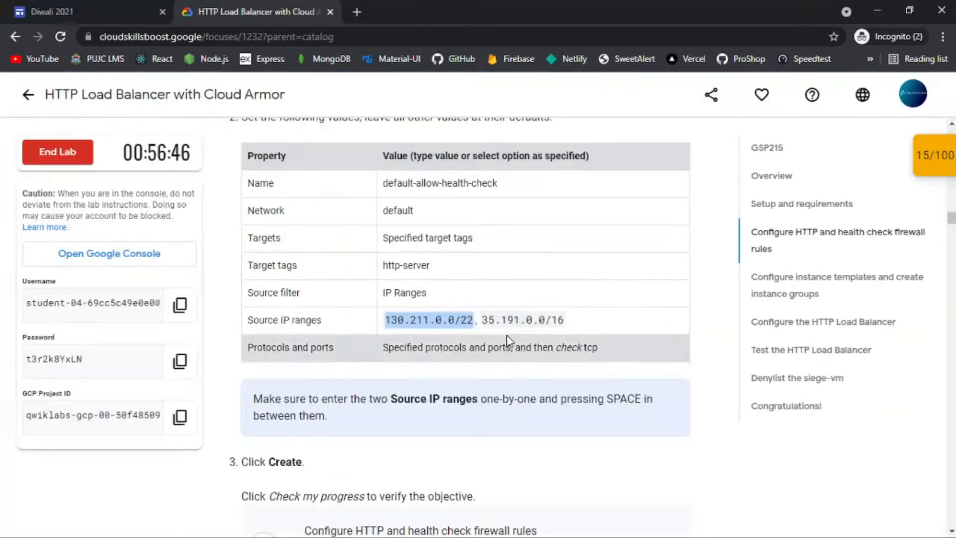
pyautogui.moveTo(481, 320); pyautogui.dragTo(544, 314)
pyautogui.hotkey('ctrl', 'c')
pyautogui.hotkey('alt', 'Tab')
pyautogui.hotkey('ctrl', 'v')
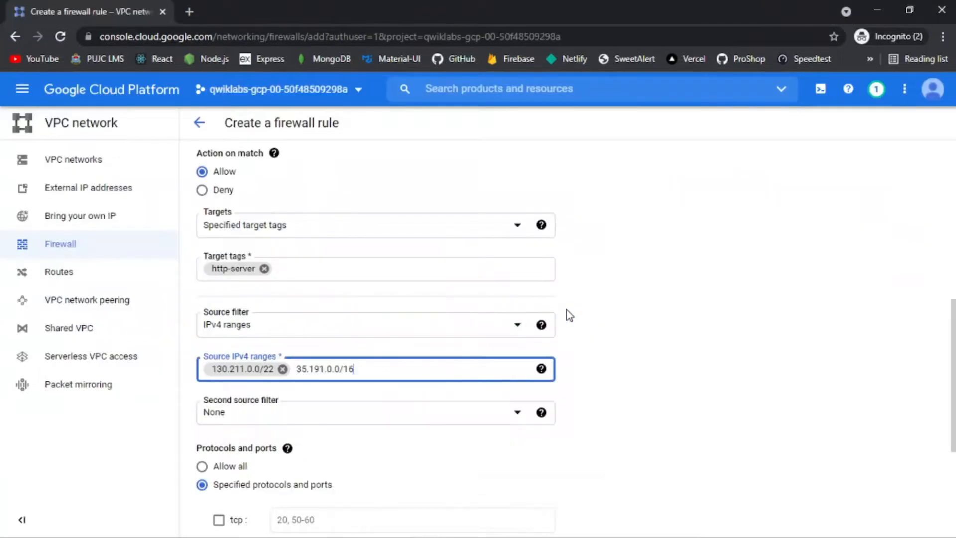
pyautogui.press('space')
pyautogui.hotkey('alt', 'Tab')
pyautogui.hotkey('alt', 'Tab')
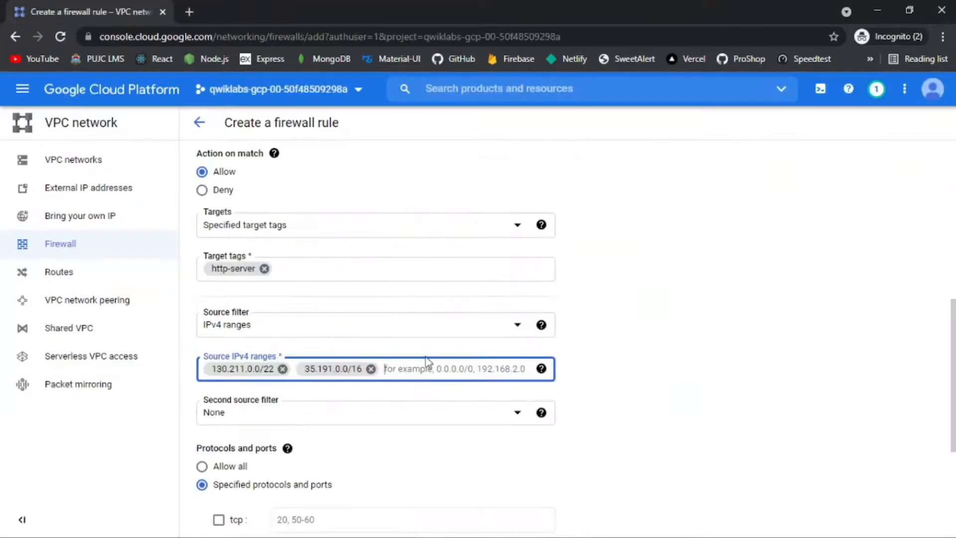
# Step: Allow the tcp protocol in the health check firewall rule and create the rule
pyautogui.scroll(-3, 231, 348)
pyautogui.click(219, 333)
pyautogui.hotkey('alt', 'Tab')
pyautogui.hotkey('alt', 'Tab')
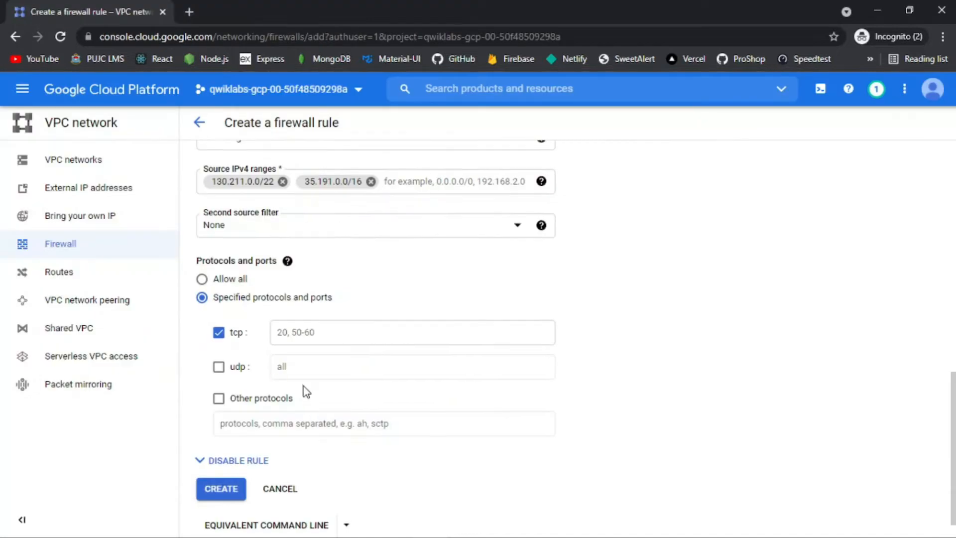
pyautogui.scroll(-1, 304, 386)
pyautogui.click(221, 460)
# Step: Return to the lab page and check progress for the HTTP and health check firewall rules objective
pyautogui.hotkey('alt', 'Tab')
pyautogui.scroll(-2, 455, 305)
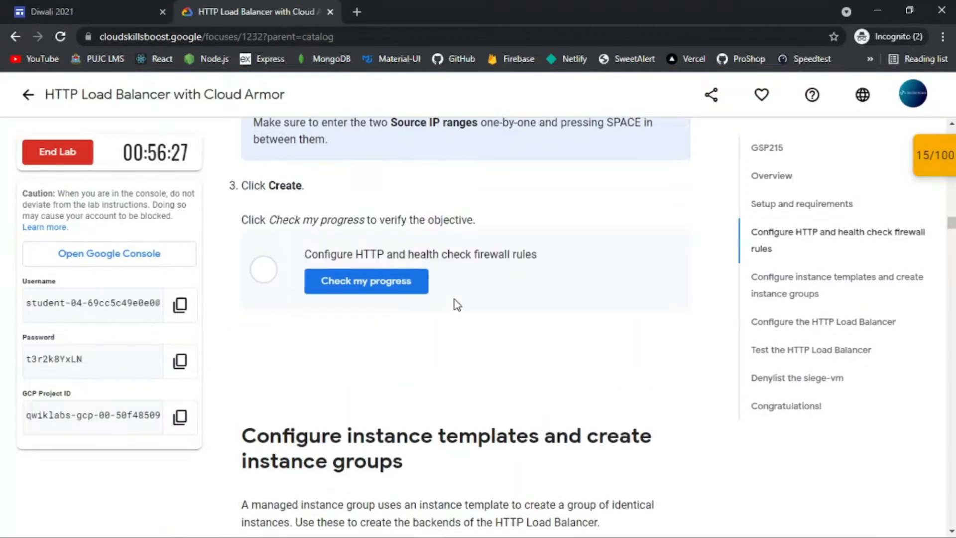
pyautogui.click(384, 328)
# Step: Consult the lab's section on configuring instance templates and go to Compute Engine's instance templates in the Cloud Console
pyautogui.scroll(-8, 497, 293)
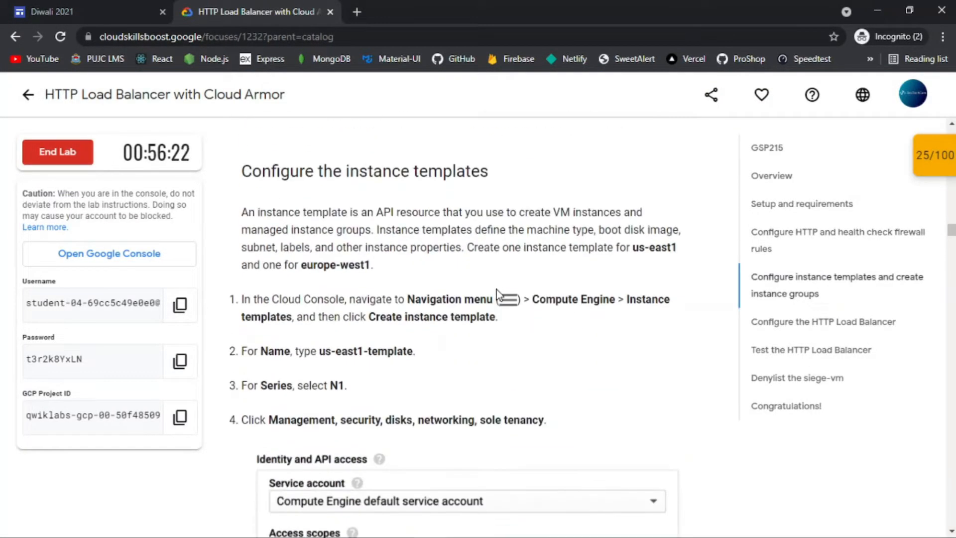
pyautogui.scroll(-1, 496, 292)
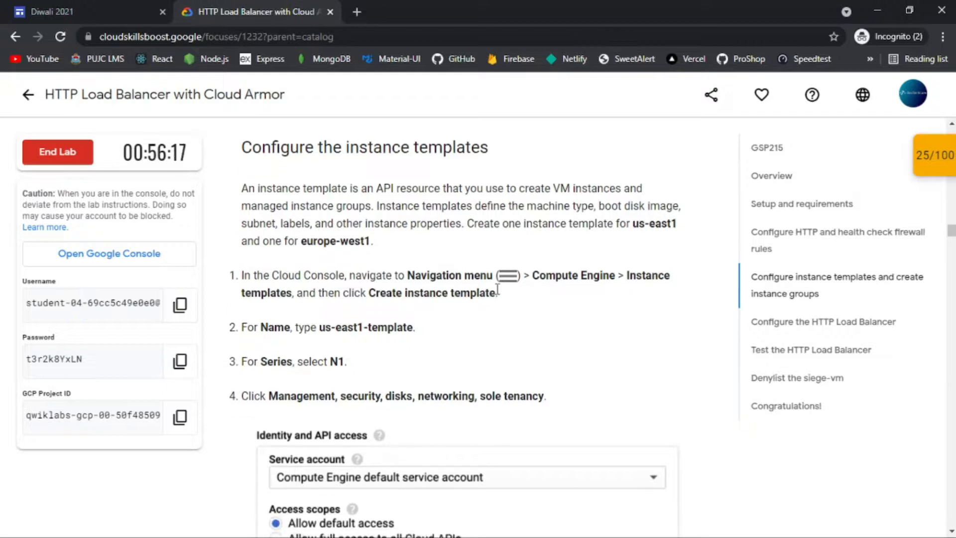
pyautogui.hotkey('alt', 'Tab')
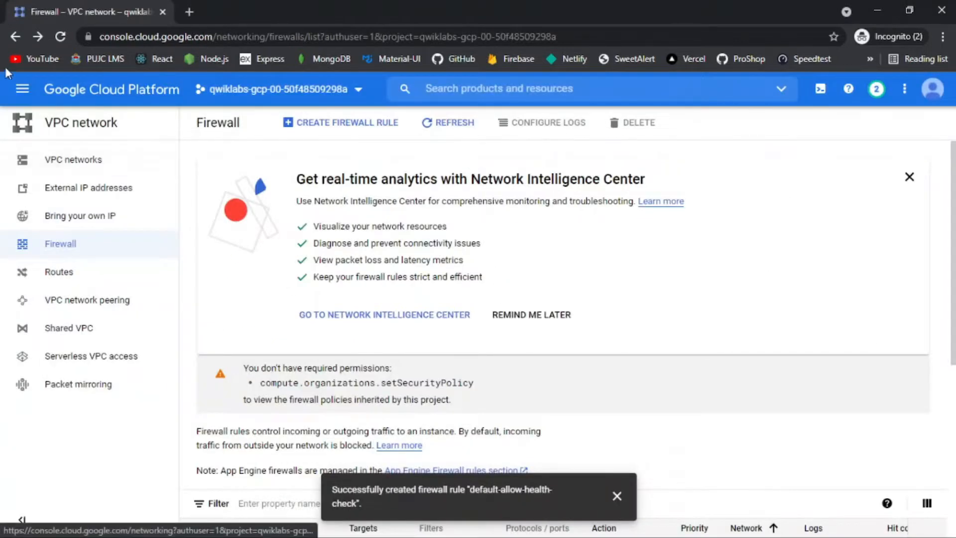
pyautogui.click(22, 88)
pyautogui.moveTo(100, 480)
pyautogui.click(249, 139)
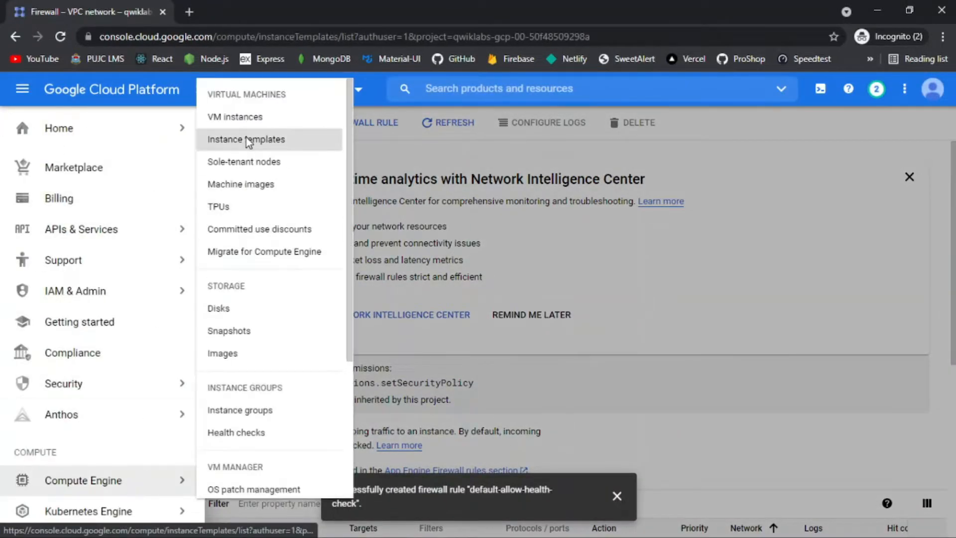
# Step: Copy the template name from the lab and start a new instance template named us-east1-template
pyautogui.hotkey('alt', 'Tab')
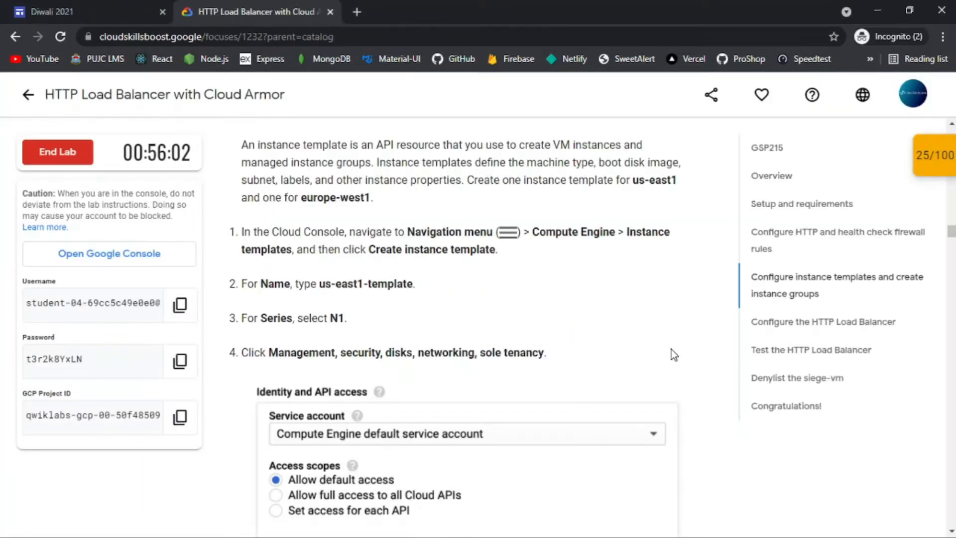
pyautogui.moveTo(321, 285); pyautogui.dragTo(401, 284)
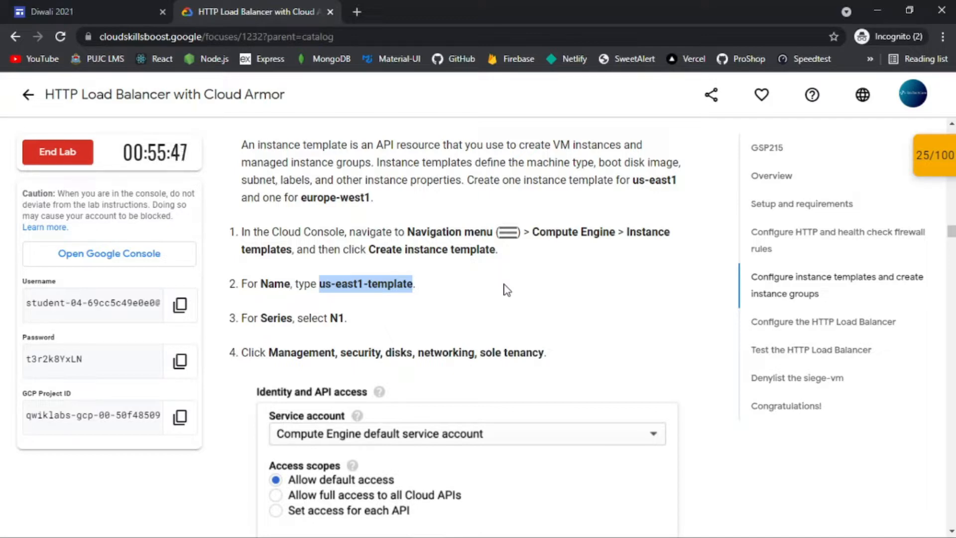
pyautogui.hotkey('alt', 'Tab')
pyautogui.click(936, 91)
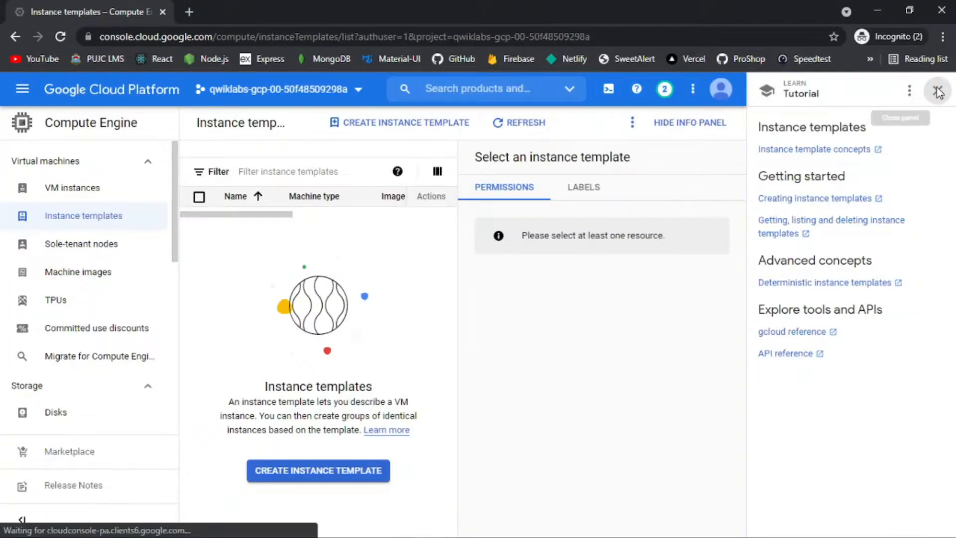
pyautogui.click(389, 127)
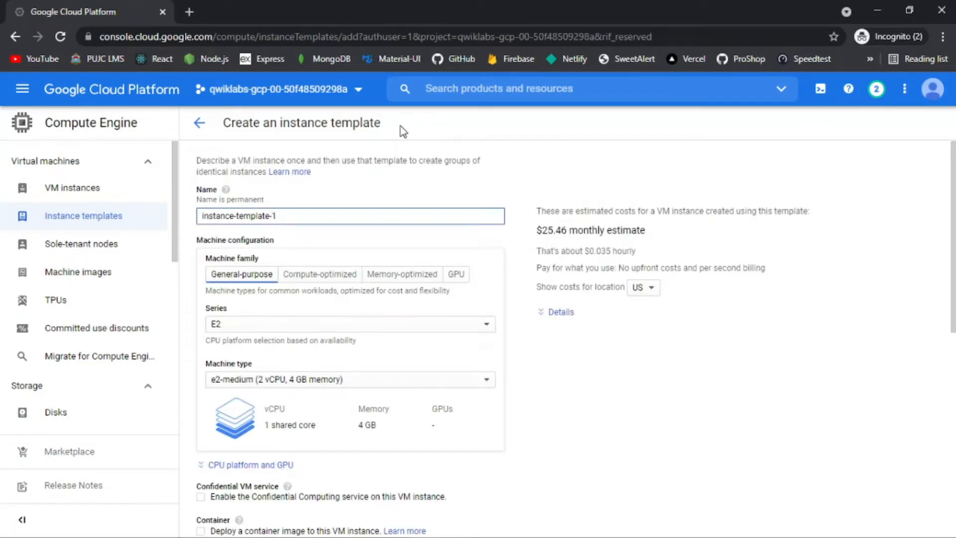
pyautogui.hotkey('ctrl', 'a')
pyautogui.hotkey('ctrl', 'v')
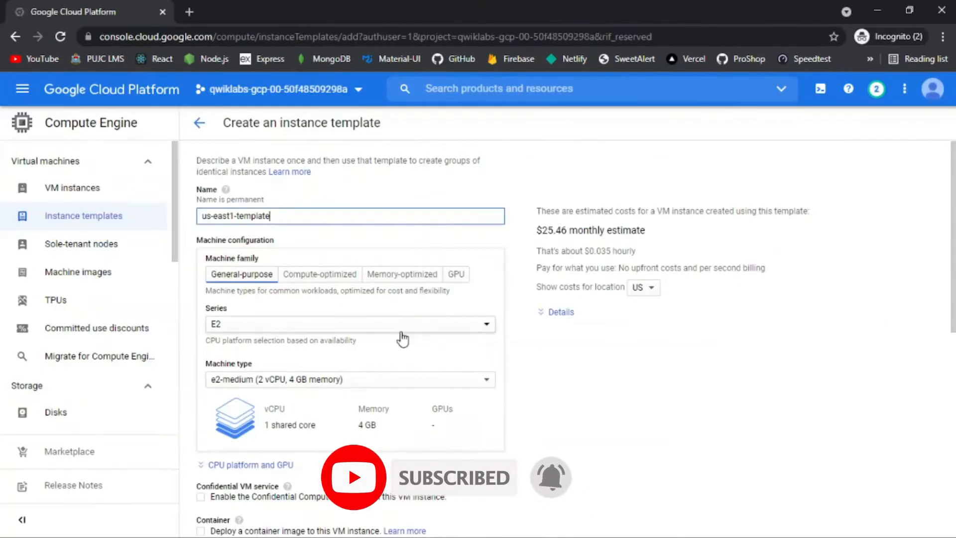
# Step: Set the template's machine series to N1 and expand its management, security, disks, networking and sole tenancy settings
pyautogui.click(397, 328)
pyautogui.click(279, 482)
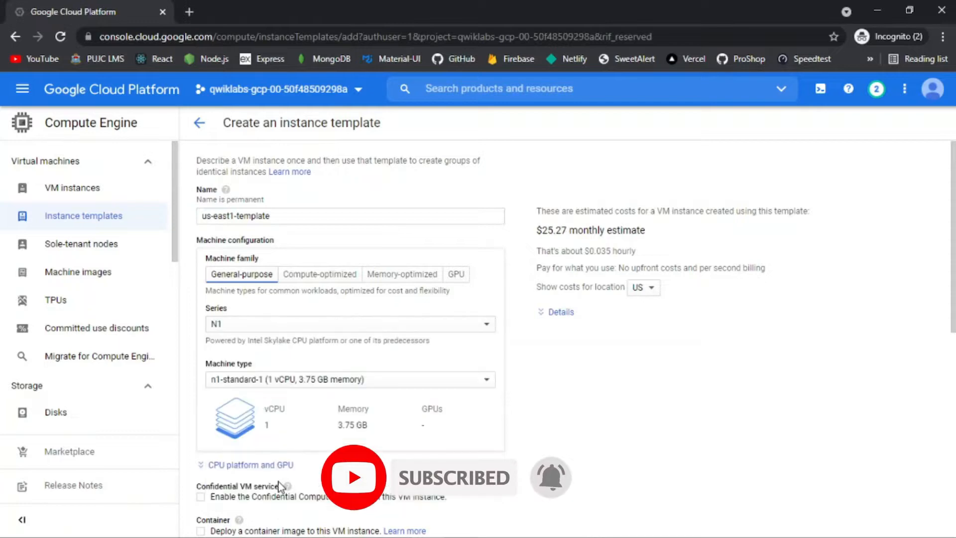
pyautogui.hotkey('alt', 'Tab')
pyautogui.scroll(-4, 518, 294)
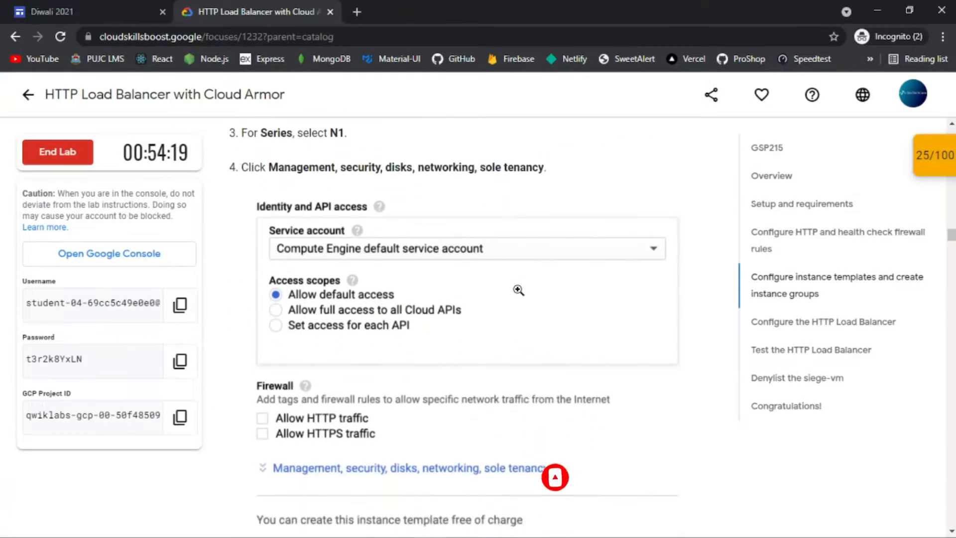
pyautogui.scroll(-5, 518, 290)
pyautogui.hotkey('alt', 'Tab')
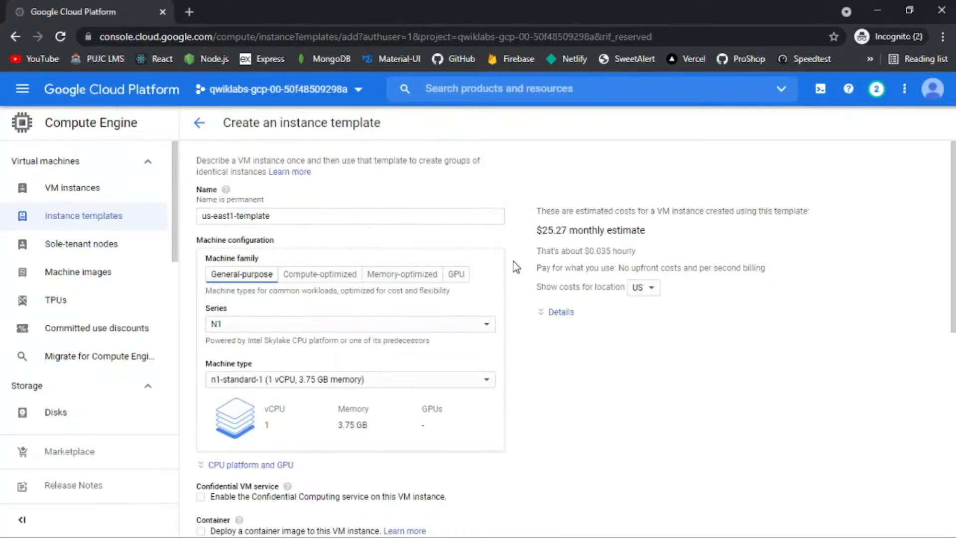
pyautogui.scroll(-9, 514, 263)
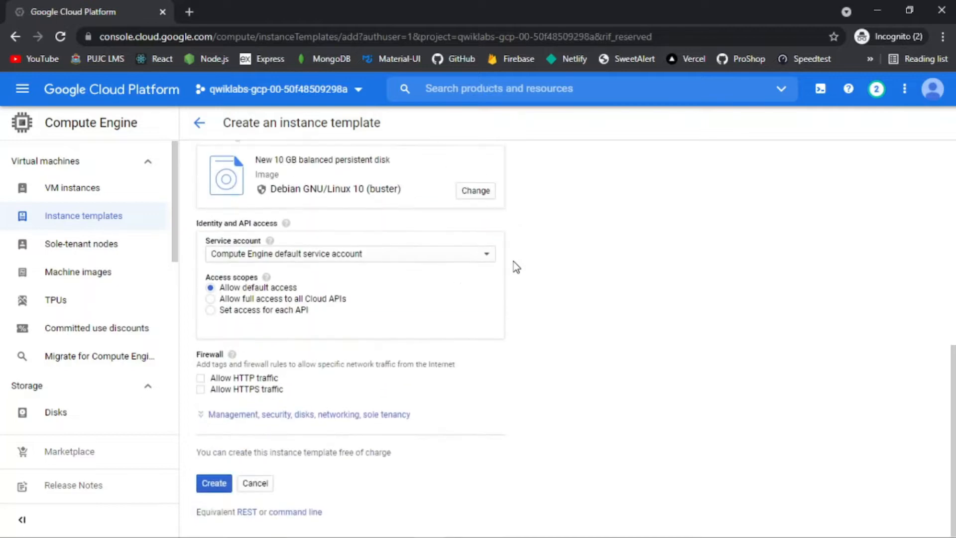
pyautogui.click(335, 415)
pyautogui.scroll(-3, 375, 366)
# Step: Add the metadata key startup-script-url with the value gs://cloud-training/gcpnet/httplb/startup.sh, as given in the lab
pyautogui.hotkey('alt', 'Tab')
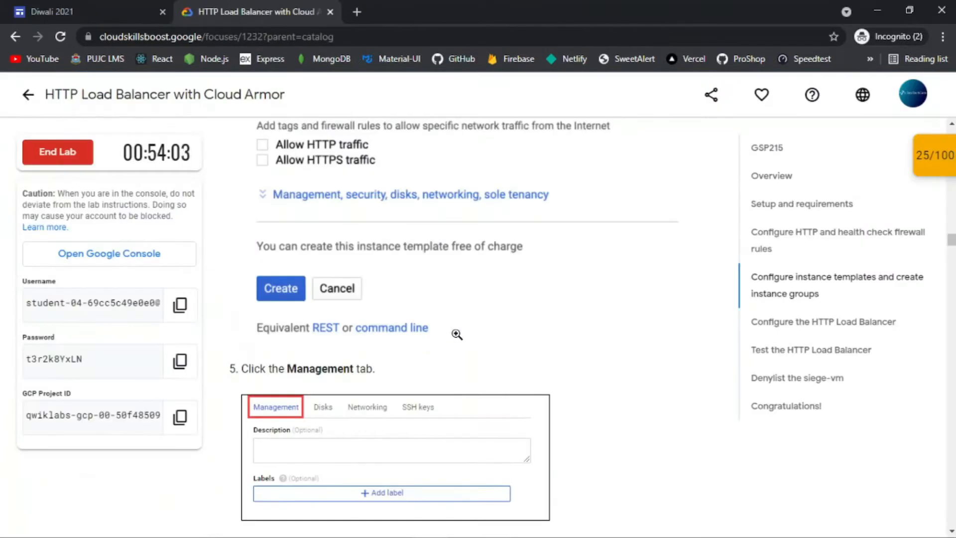
pyautogui.hotkey('alt', 'Tab')
pyautogui.hotkey('alt', 'Tab')
pyautogui.scroll(-3, 457, 334)
pyautogui.hotkey('alt', 'Tab')
pyautogui.scroll(-4, 457, 334)
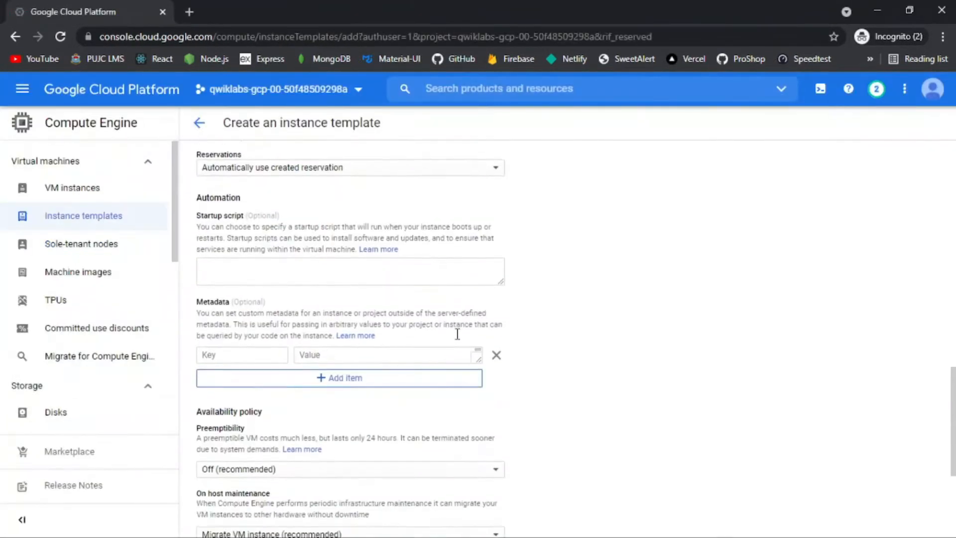
pyautogui.hotkey('alt', 'Tab')
pyautogui.hotkey('alt', 'Tab')
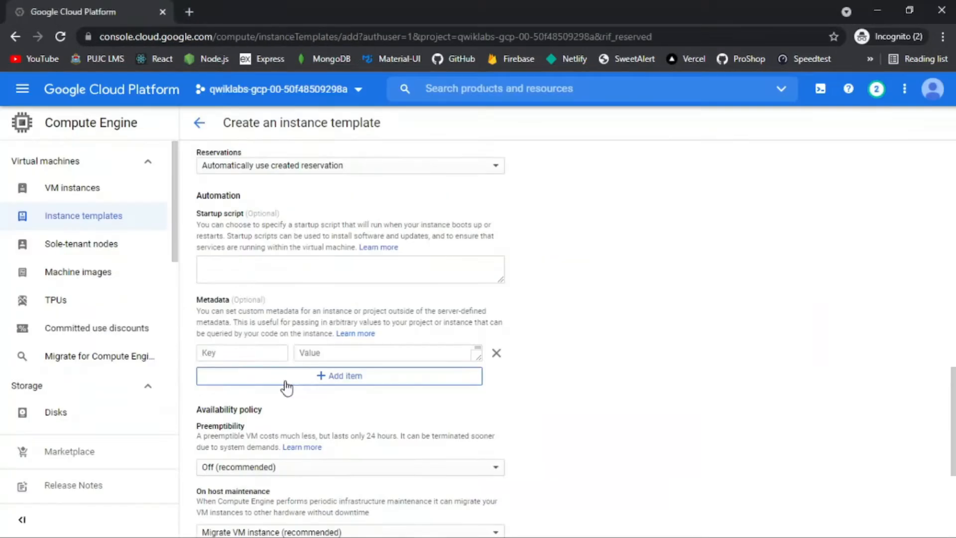
pyautogui.hotkey('ctrl', 'v')
pyautogui.hotkey('alt', 'Tab')
pyautogui.tripleClick(427, 377)
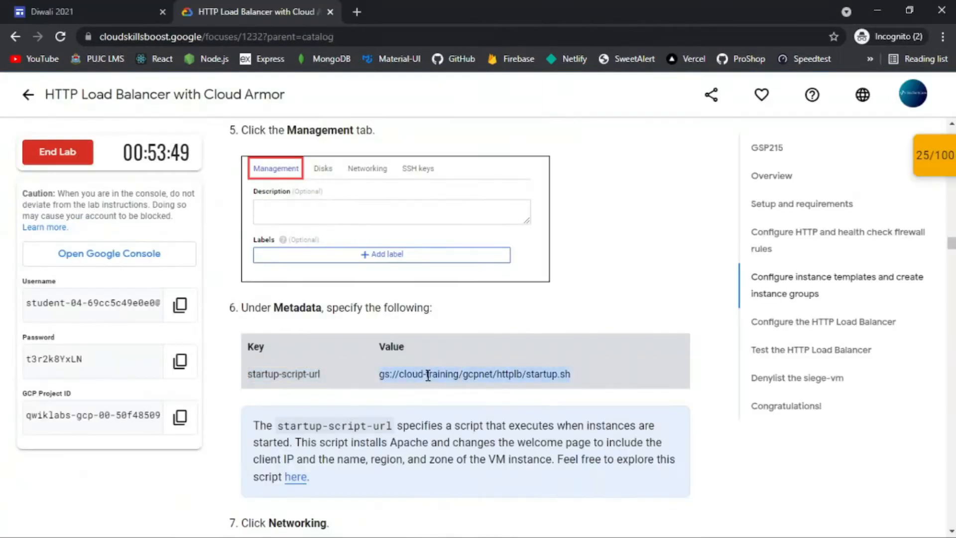
pyautogui.hotkey('alt', 'Tab')
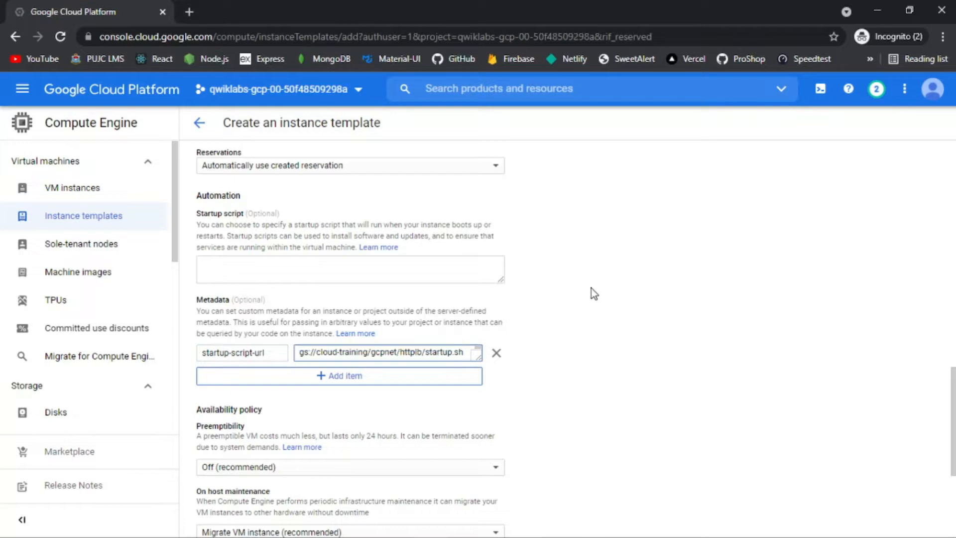
# Step: In the template's networking settings, select the default (us-east1) subnet as specified in the lab
pyautogui.scroll(-3, 582, 303)
pyautogui.hotkey('alt', 'Tab')
pyautogui.hotkey('alt', 'Tab')
pyautogui.scroll(10, 577, 324)
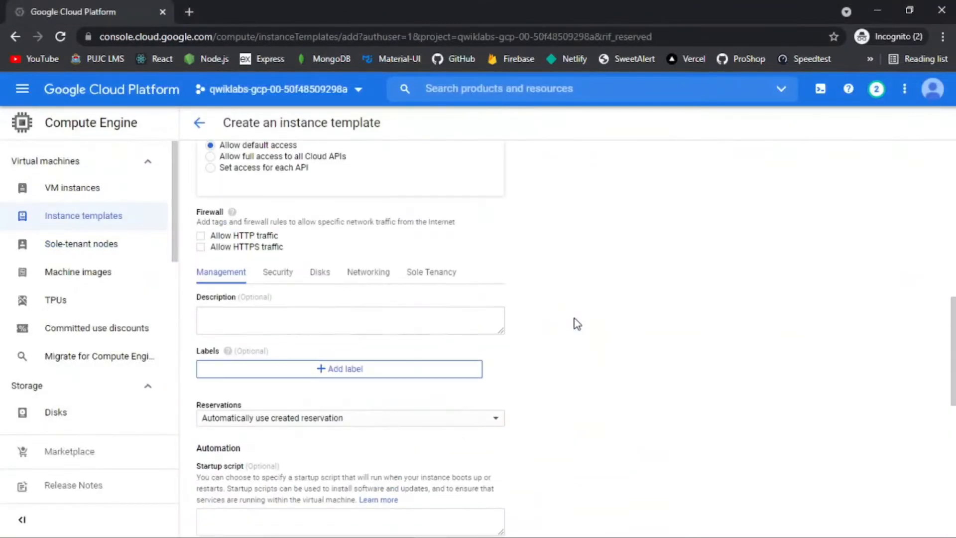
pyautogui.click(369, 272)
pyautogui.hotkey('alt', 'Tab')
pyautogui.hotkey('alt', 'Tab')
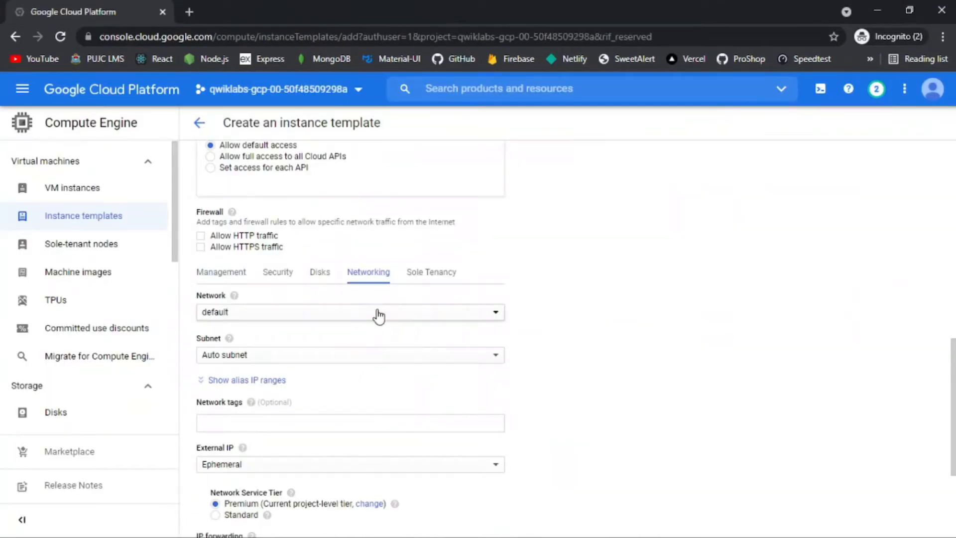
pyautogui.click(386, 355)
pyautogui.scroll(-1, 348, 478)
pyautogui.click(347, 493)
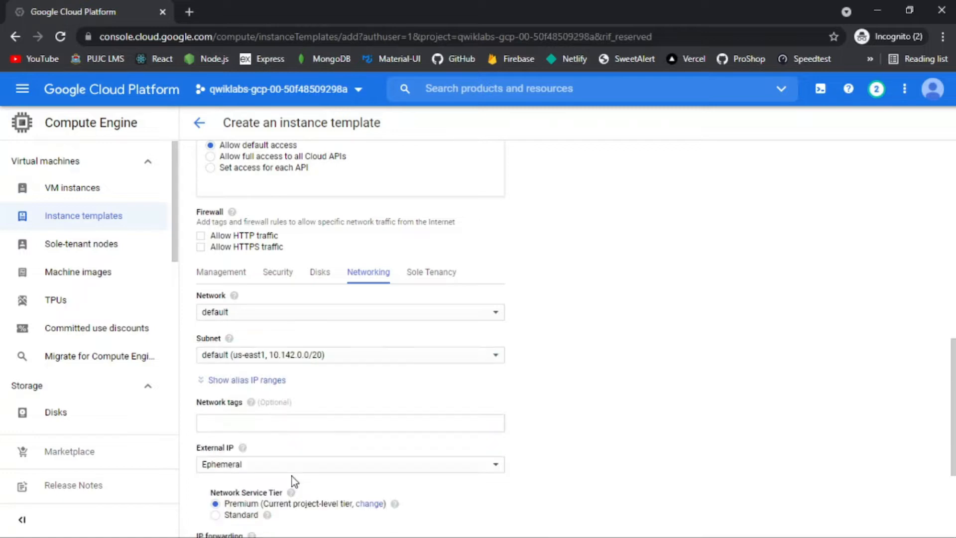
# Step: Add http-server from the lab table as the instance template's network tag
pyautogui.hotkey('alt', 'Tab')
pyautogui.hotkey('alt', 'Tab')
pyautogui.hotkey('alt', 'Tab')
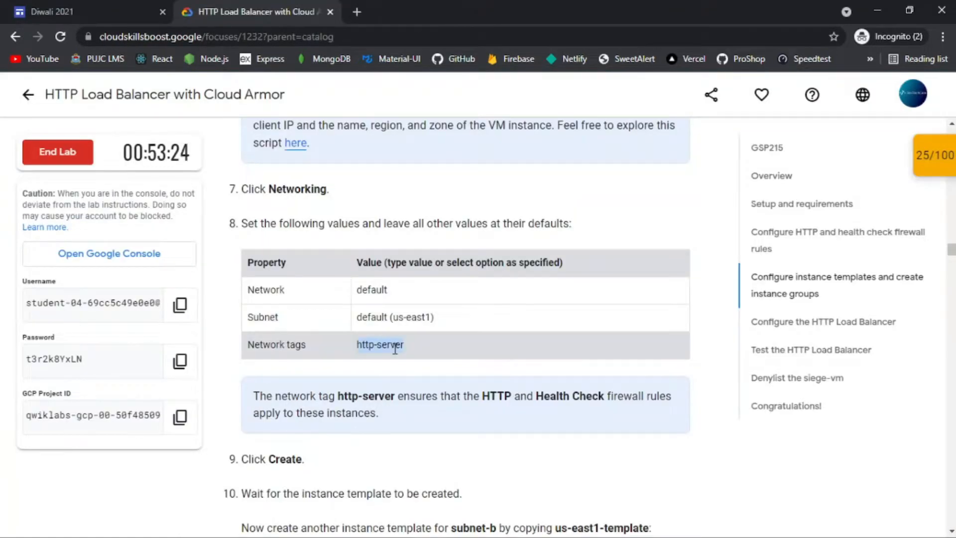
pyautogui.hotkey('alt', 'Tab')
pyautogui.click(324, 296)
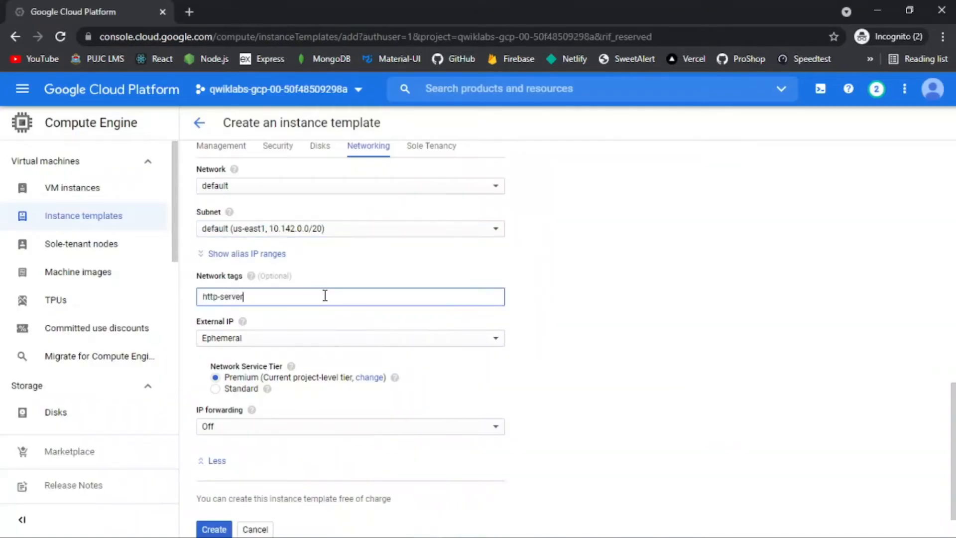
pyautogui.hotkey('alt', 'Tab')
pyautogui.hotkey('alt', 'Tab')
pyautogui.scroll(-1, 557, 295)
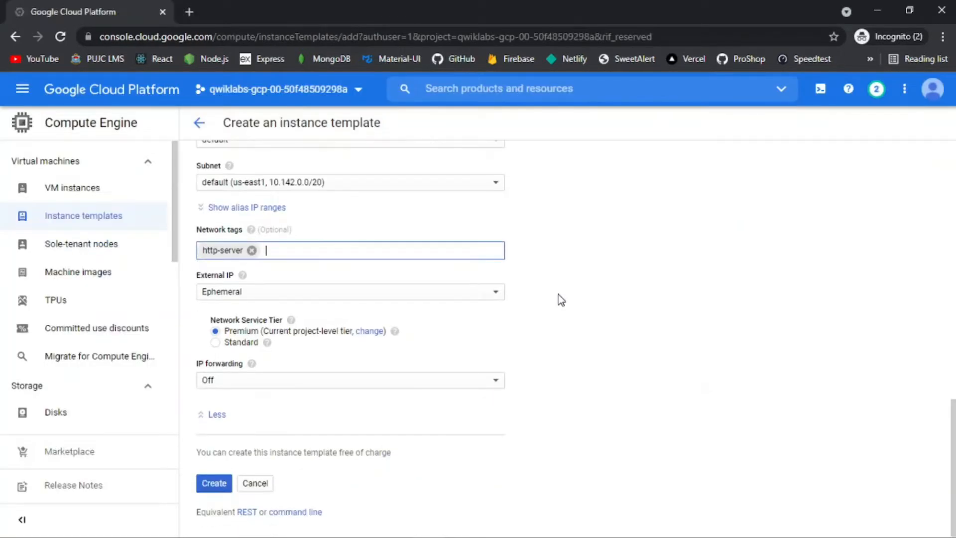
# Step: Create the instance template and consult the lab's instructions for making a second one by copying it
pyautogui.click(216, 486)
pyautogui.hotkey('alt', 'Tab')
pyautogui.scroll(-1, 579, 327)
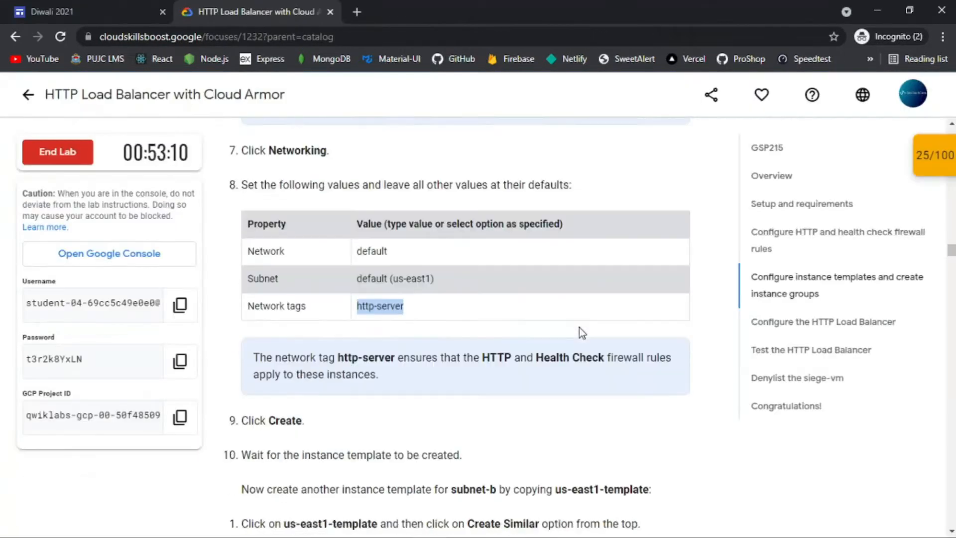
pyautogui.scroll(-5, 579, 327)
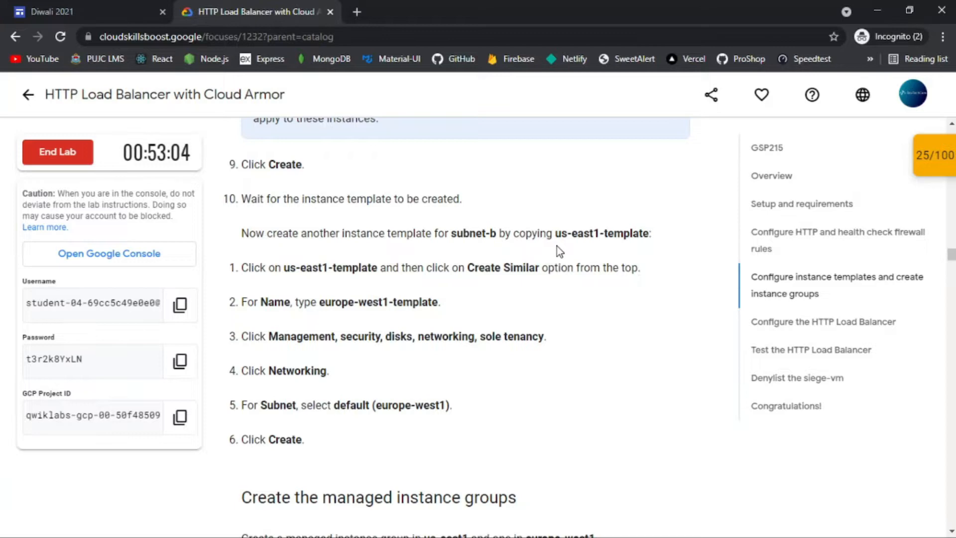
pyautogui.scroll(3, 557, 246)
pyautogui.scroll(-2, 556, 246)
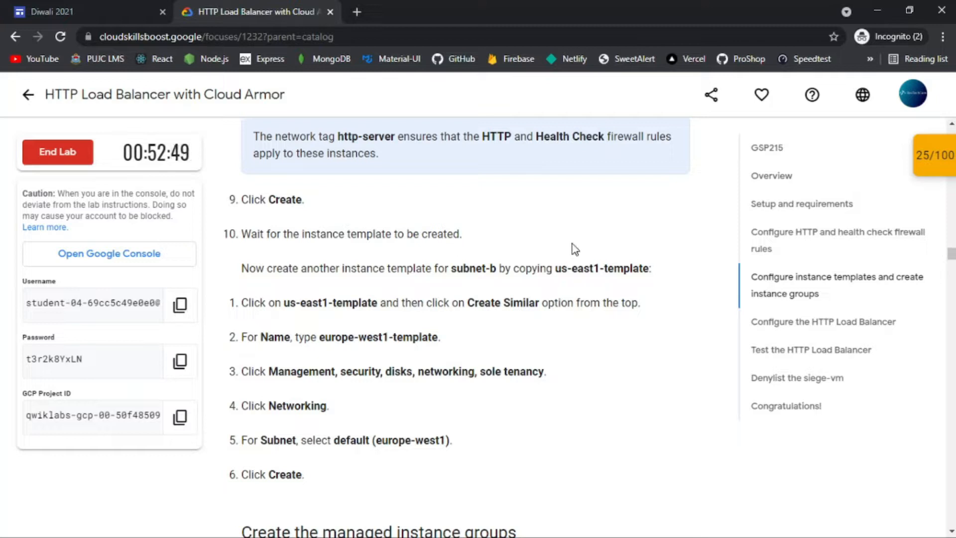
# Step: Hide the info panel in the instance templates list and check the actions offered for us-east1-template
pyautogui.hotkey('alt', 'Tab')
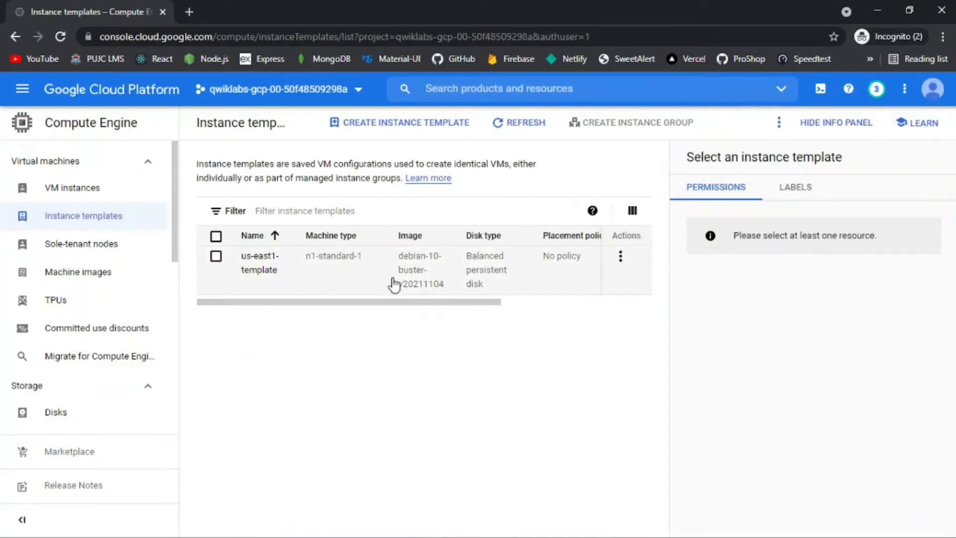
pyautogui.click(827, 123)
pyautogui.click(884, 257)
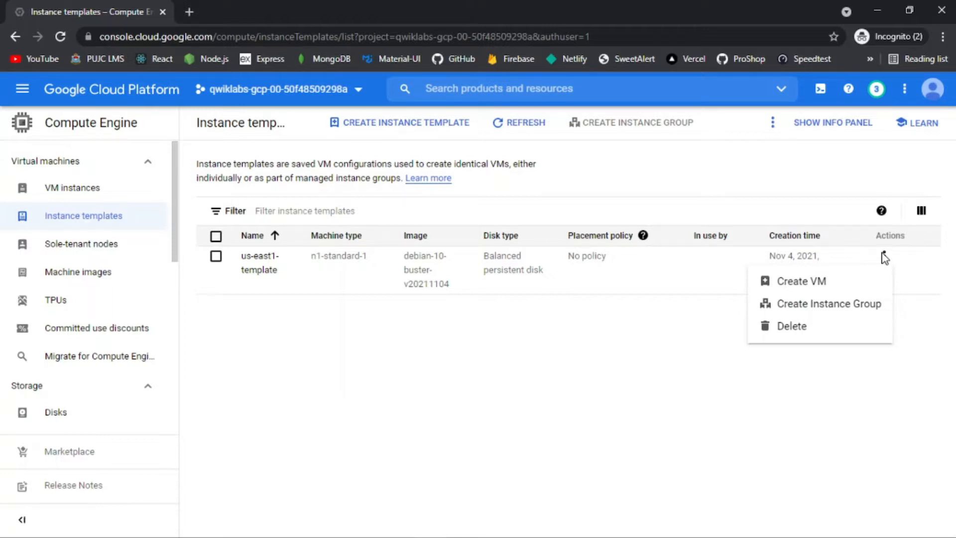
pyautogui.click(727, 320)
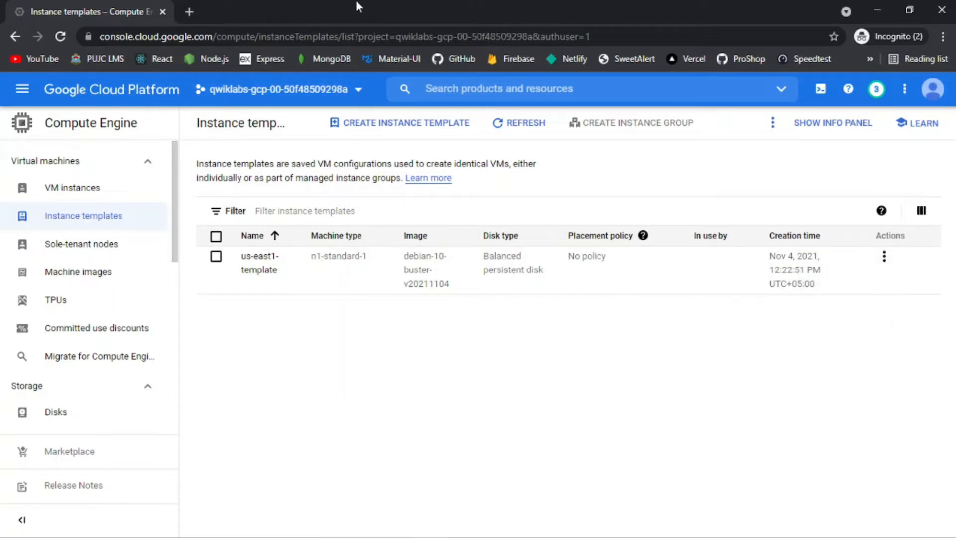
# Step: Recheck the lab's copying instructions and open the details of us-east1-template
pyautogui.hotkey('alt', 'Tab')
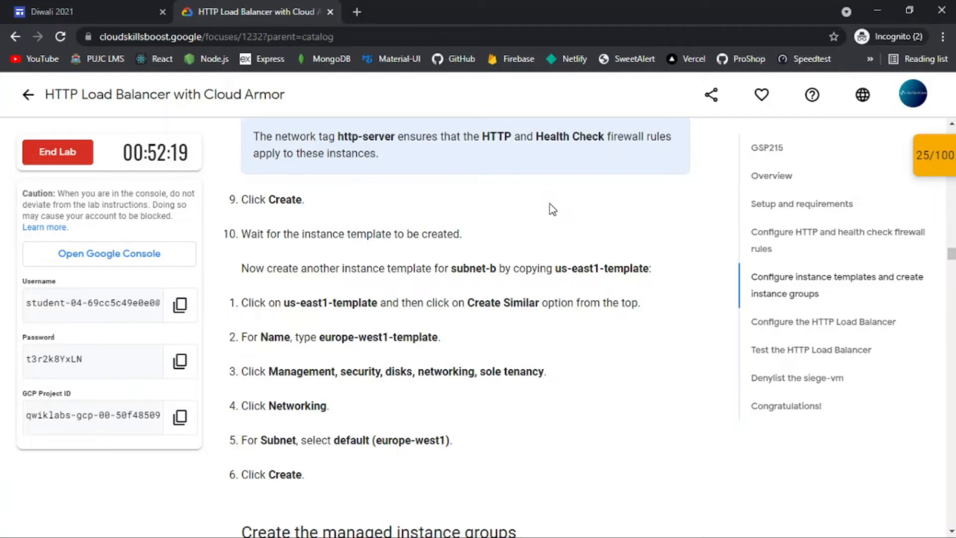
pyautogui.scroll(-1, 593, 210)
pyautogui.hotkey('alt', 'Tab')
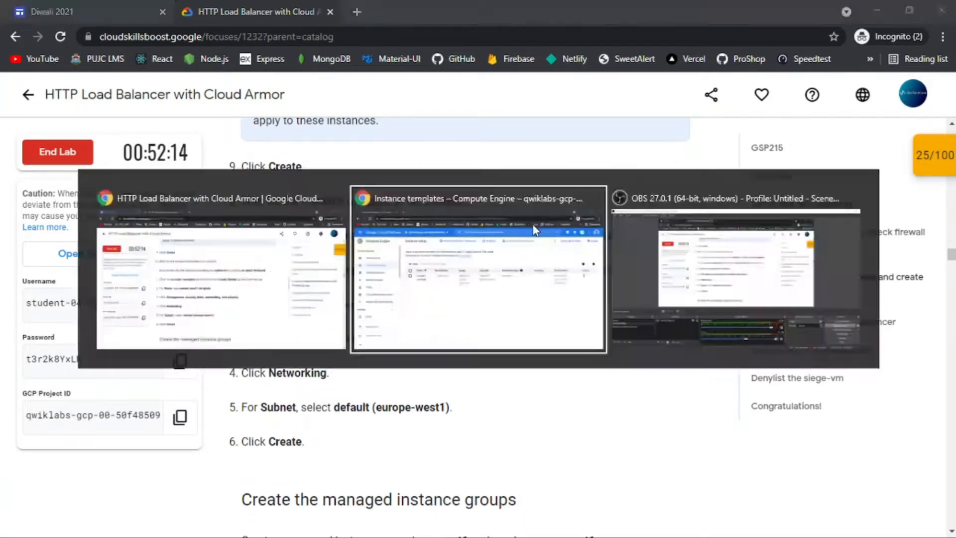
pyautogui.click(267, 273)
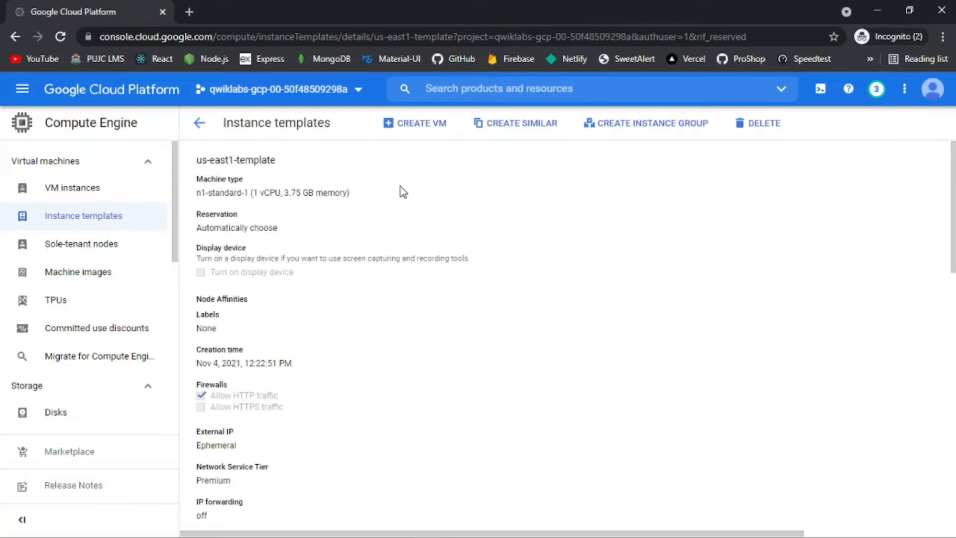
# Step: Start a similar instance template from us-east1-template and name it europe-west1-template as given in the lab instructions
pyautogui.click(505, 128)
pyautogui.hotkey('alt', 'Tab')
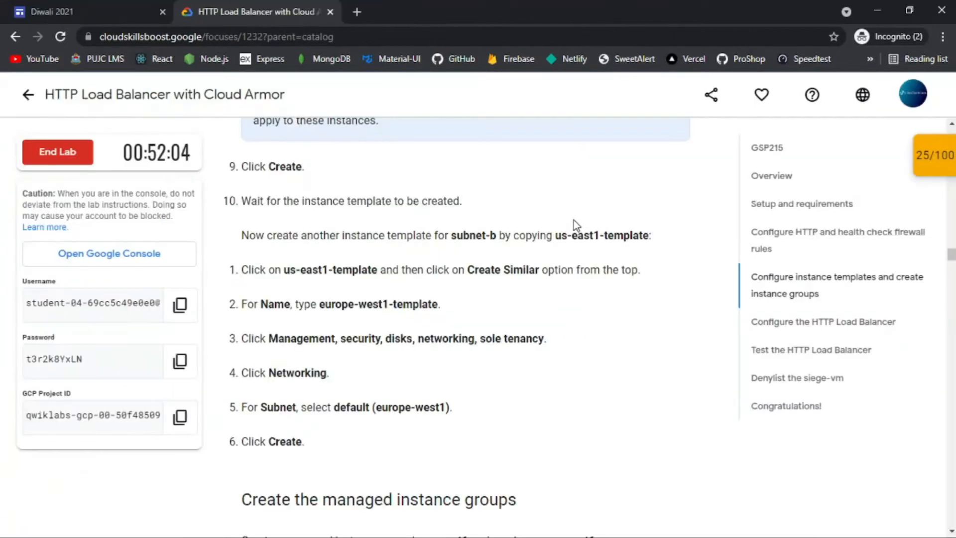
pyautogui.scroll(-2, 637, 270)
pyautogui.scroll(-1, 637, 271)
pyautogui.moveTo(320, 214); pyautogui.dragTo(438, 209)
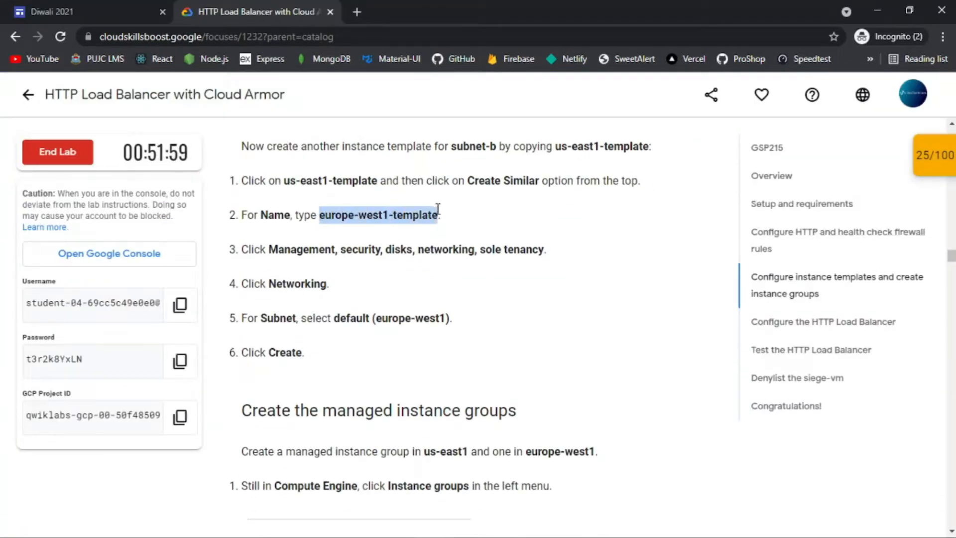
pyautogui.hotkey('alt', 'Tab')
pyautogui.hotkey('alt', 'Tab')
pyautogui.hotkey('alt', 'Tab')
# Step: In the new template's networking options, set the subnet to default (europe-west1), checking the lab instructions for the region
pyautogui.scroll(-7, 306, 358)
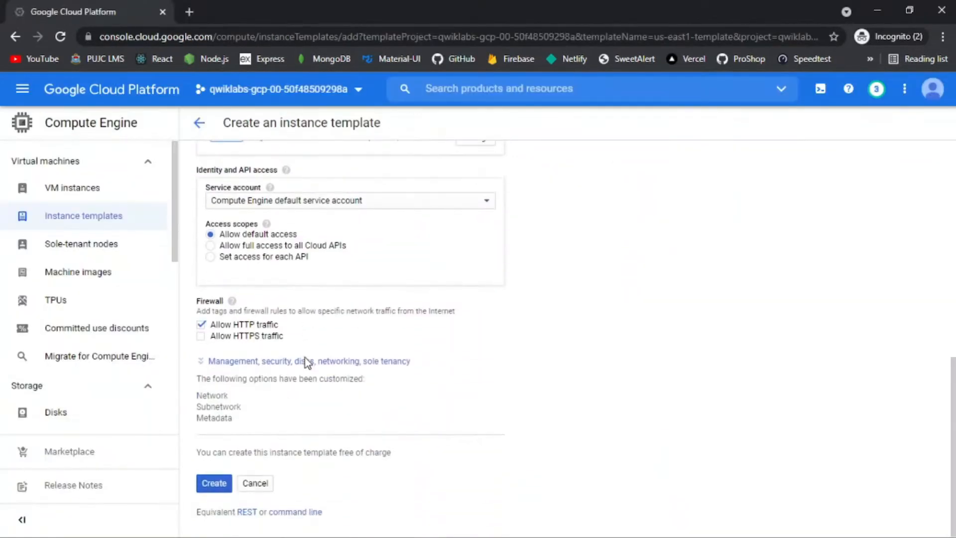
pyautogui.scroll(1, 402, 309)
pyautogui.scroll(-1, 403, 311)
pyautogui.click(372, 361)
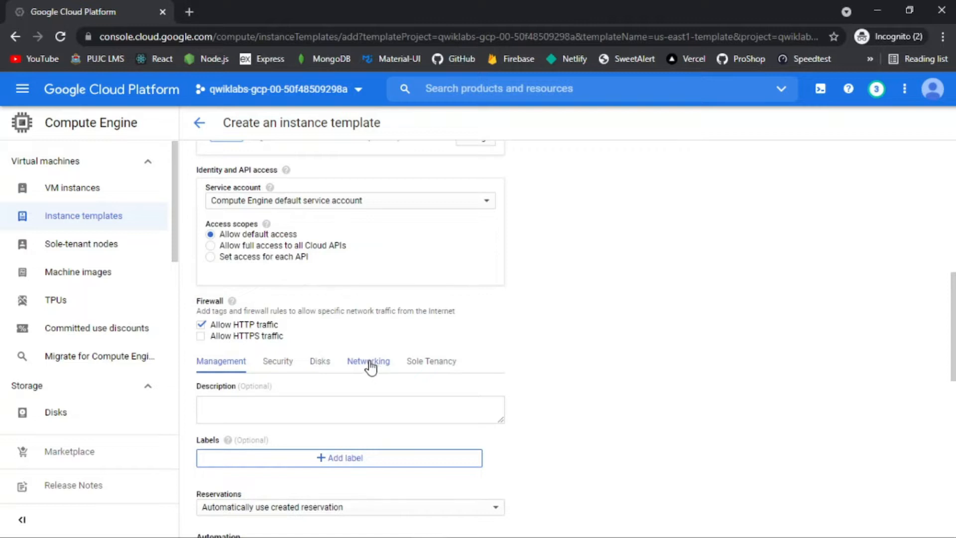
pyautogui.click(371, 364)
pyautogui.scroll(-3, 544, 287)
pyautogui.hotkey('alt', 'Tab')
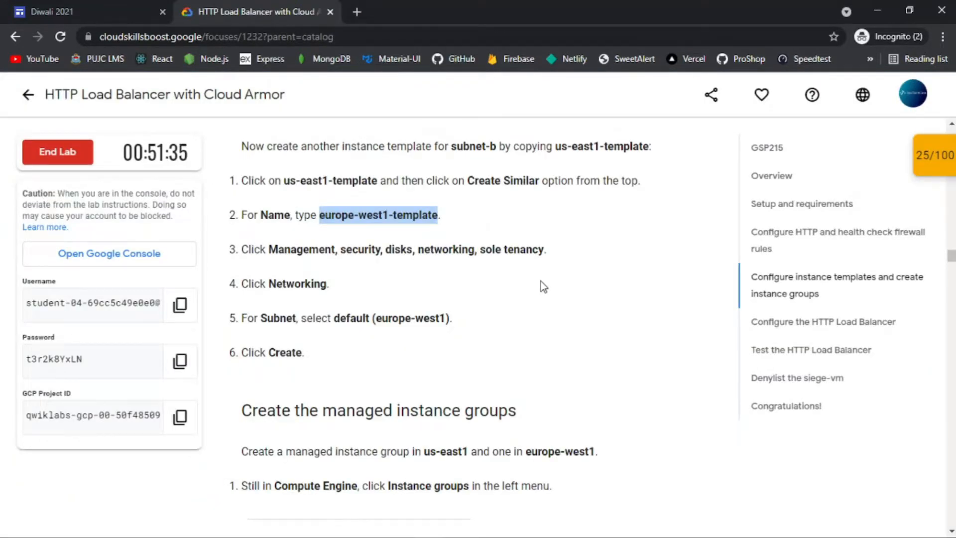
pyautogui.hotkey('alt', 'Tab')
pyautogui.click(418, 287)
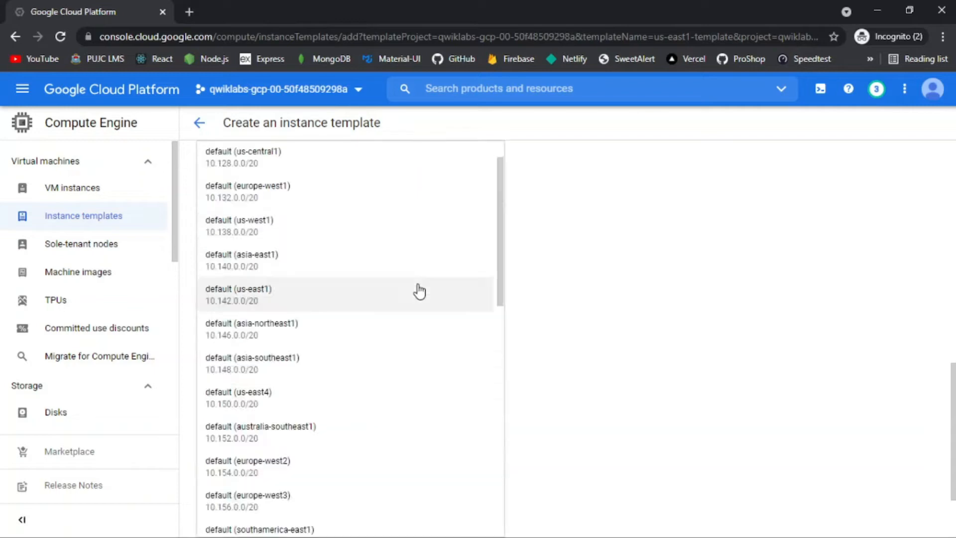
pyautogui.scroll(-3, 404, 401)
pyautogui.press('Escape')
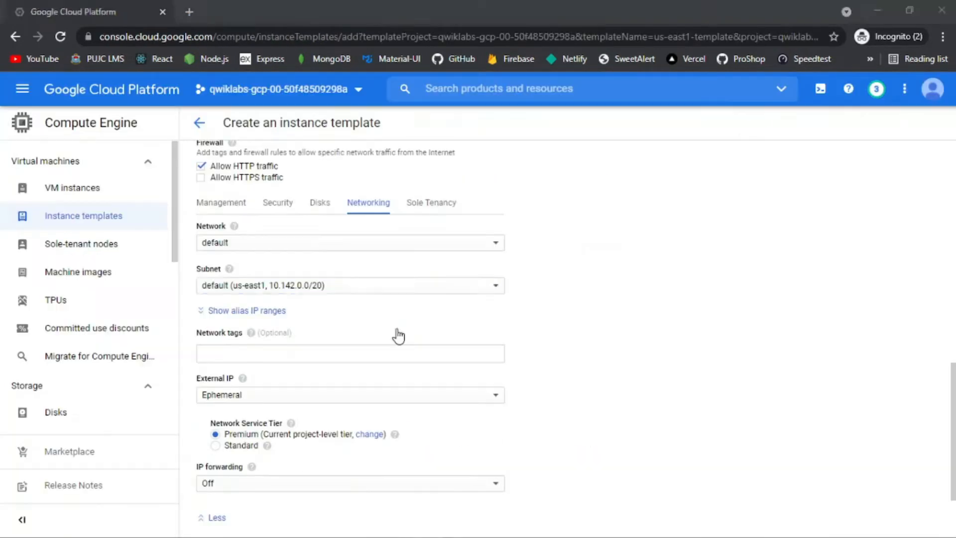
pyautogui.click(410, 292)
pyautogui.click(347, 184)
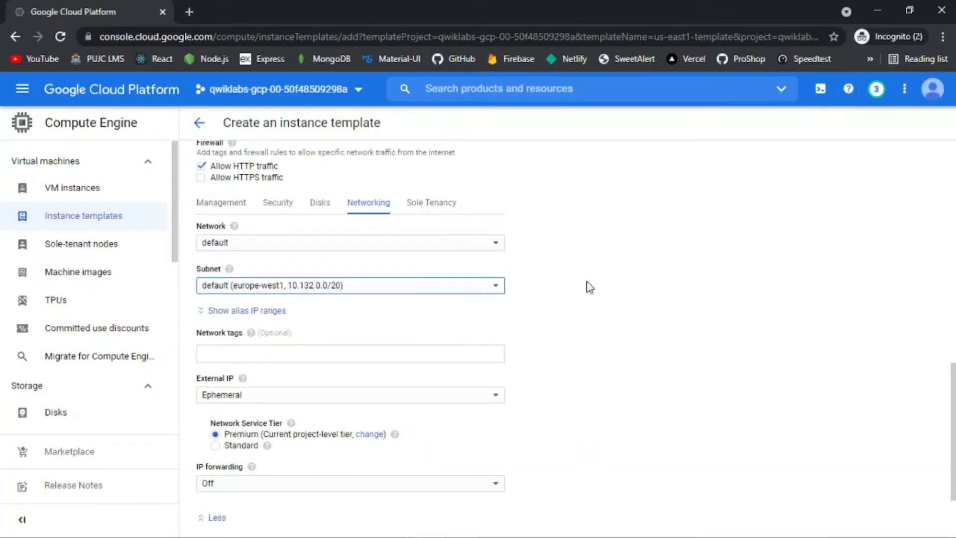
# Step: Check the lab's remaining template instructions, review the form and create the europe-west1 instance template
pyautogui.hotkey('alt', 'Tab')
pyautogui.scroll(-1, 590, 288)
pyautogui.hotkey('alt', 'Tab')
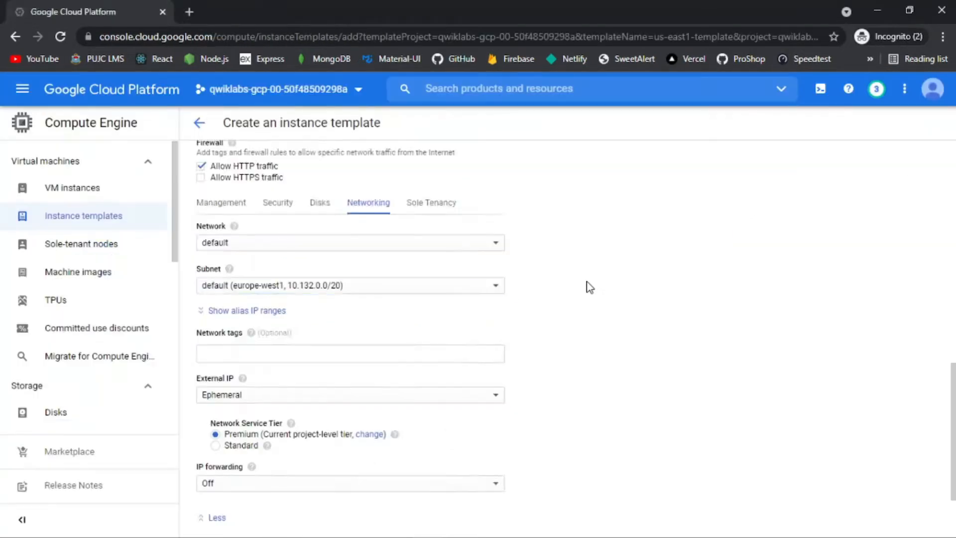
pyautogui.scroll(-2, 591, 288)
pyautogui.scroll(4, 589, 285)
pyautogui.scroll(-4, 588, 285)
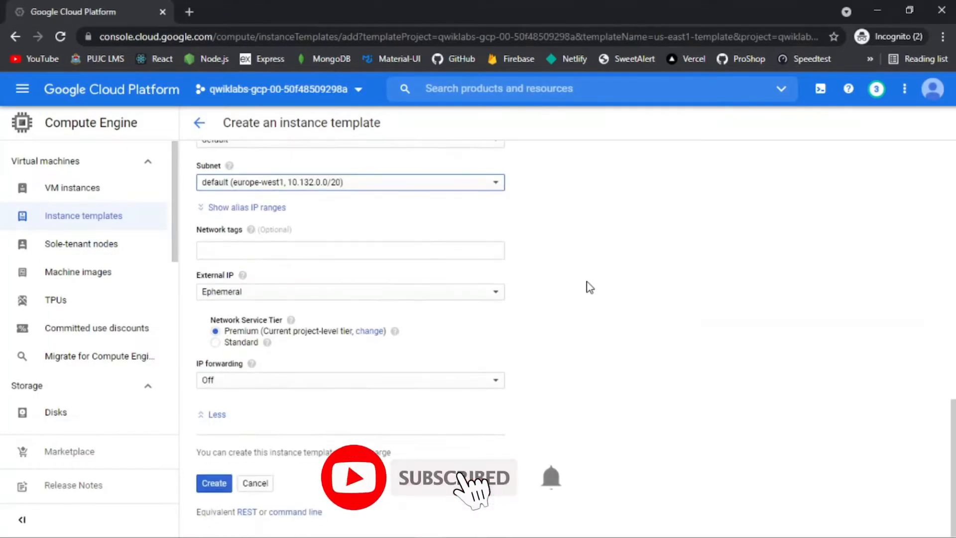
pyautogui.click(212, 486)
# Step: Read the lab's managed instance group instructions and start a new instance group in Compute Engine
pyautogui.hotkey('alt', 'Tab')
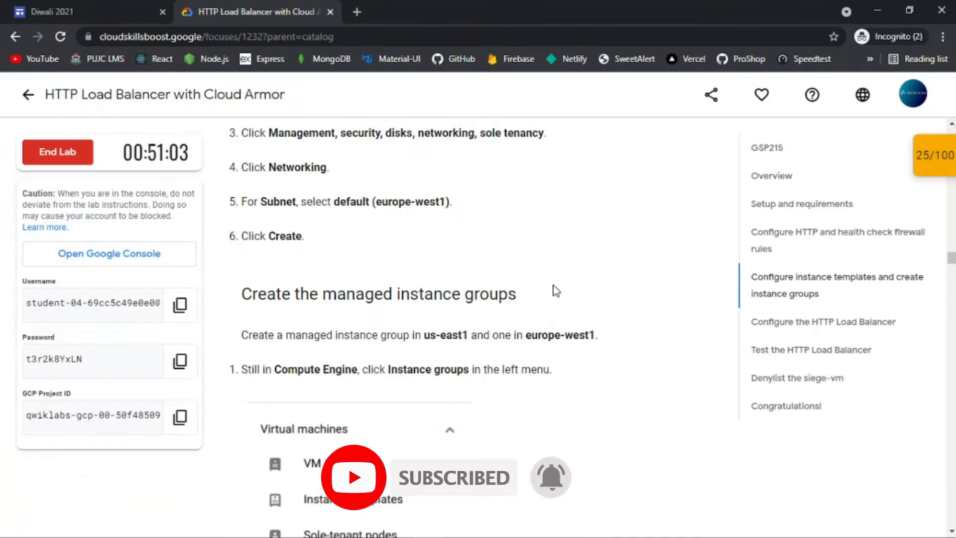
pyautogui.scroll(-1, 555, 284)
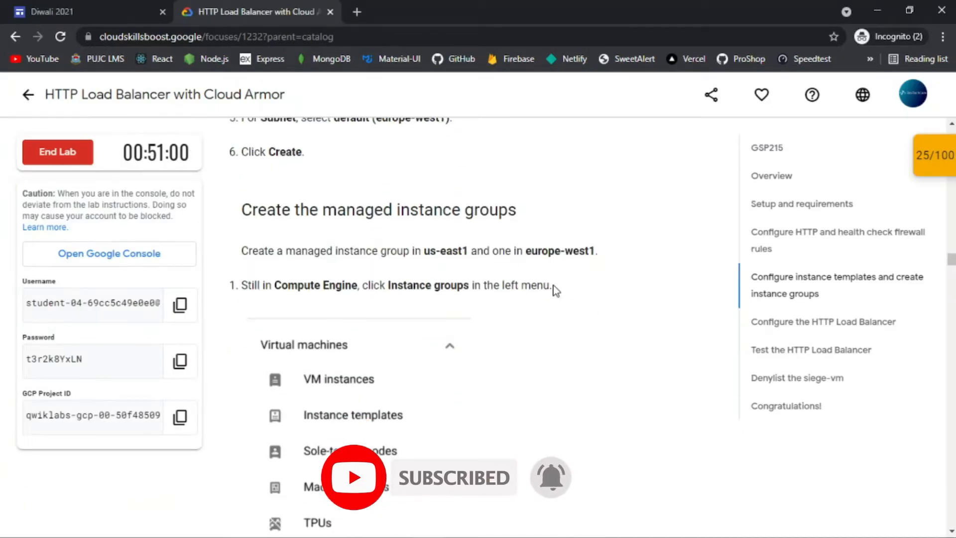
pyautogui.scroll(-2, 556, 291)
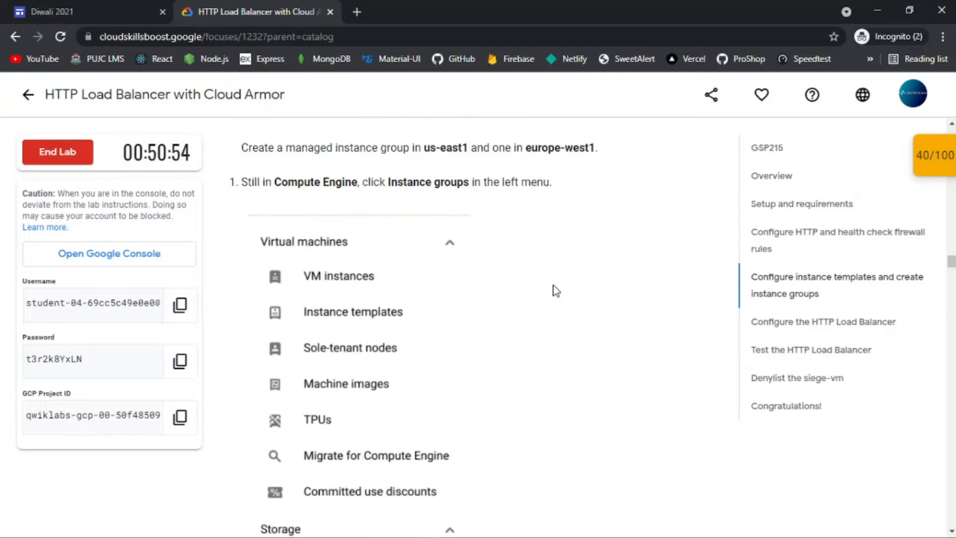
pyautogui.scroll(-10, 556, 290)
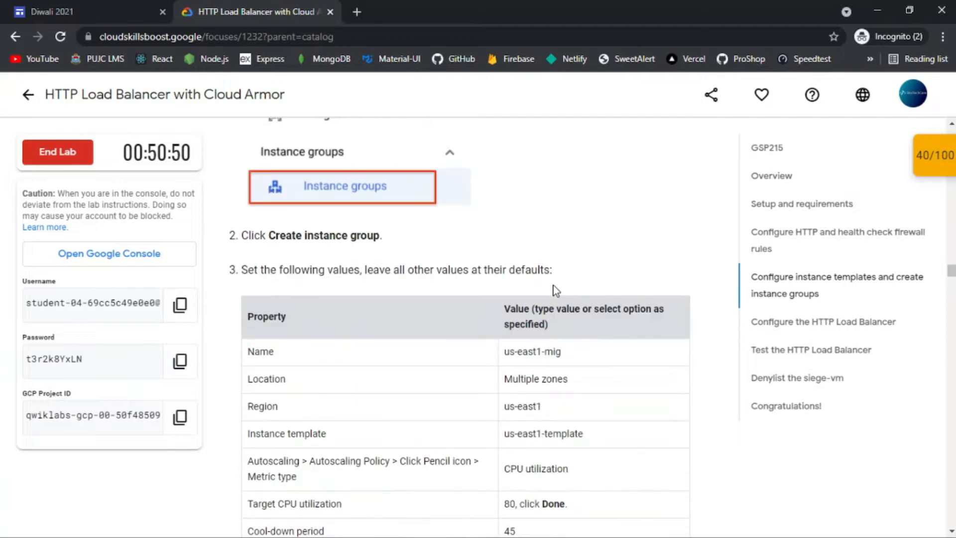
pyautogui.hotkey('alt', 'Tab')
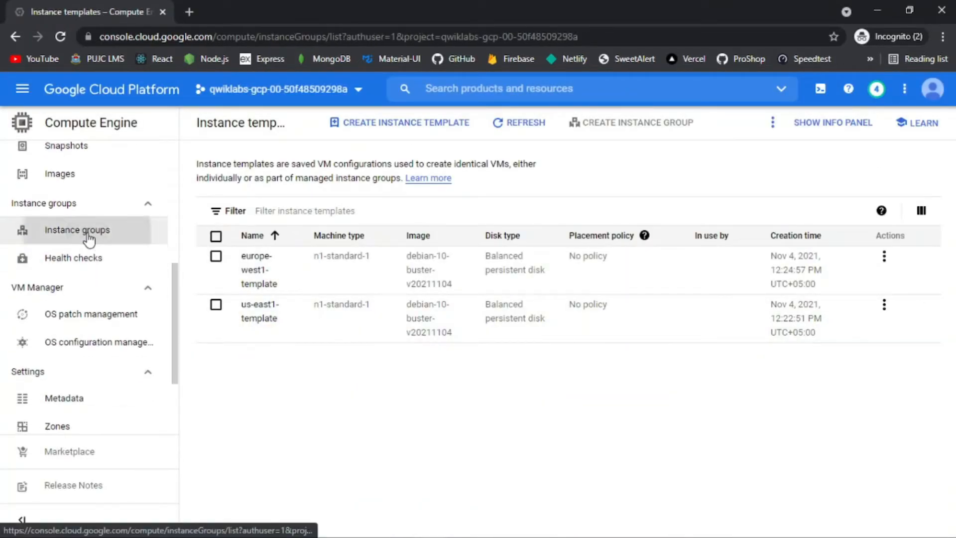
pyautogui.click(90, 234)
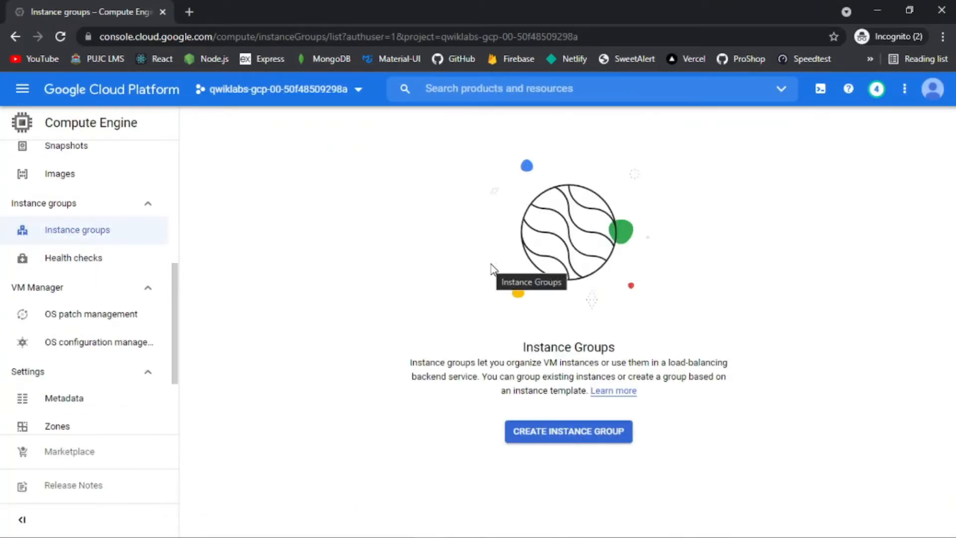
pyautogui.click(562, 430)
# Step: Copy the group name from the lab table and name the instance group us-east1-mig
pyautogui.hotkey('alt', 'Tab')
pyautogui.scroll(-1, 544, 252)
pyautogui.scroll(-2, 544, 253)
pyautogui.tripleClick(539, 247)
pyautogui.hotkey('ctrl', 'c')
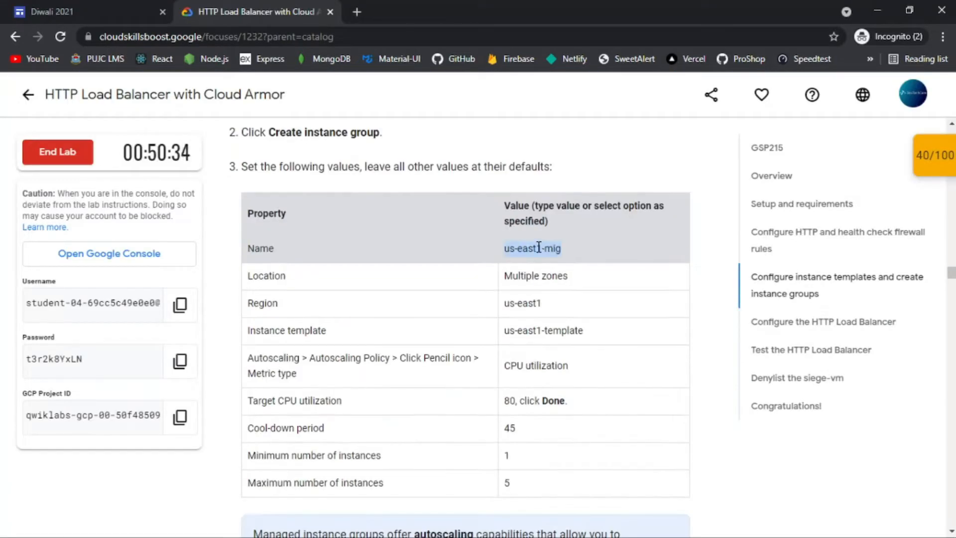
pyautogui.hotkey('alt', 'Tab')
pyautogui.hotkey('ctrl', 'a')
pyautogui.hotkey('ctrl', 'v')
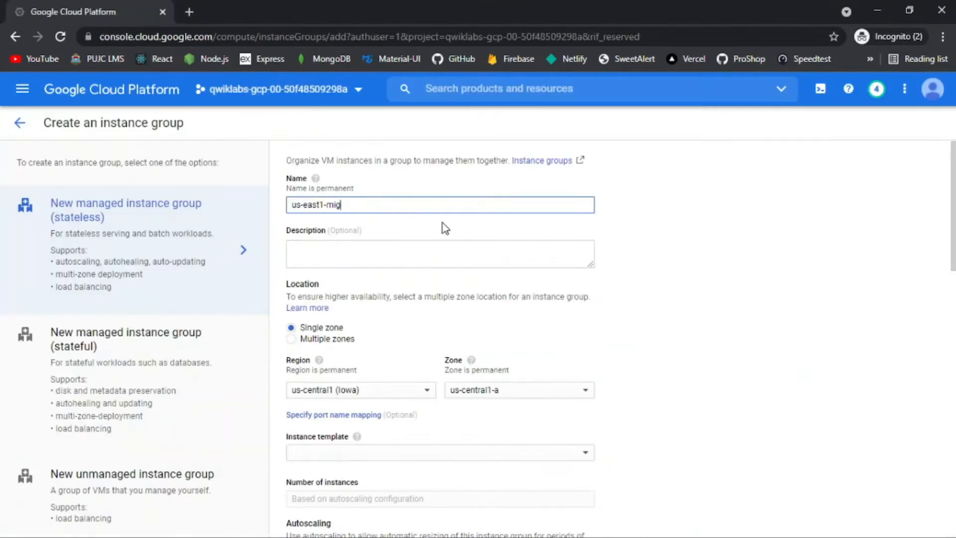
# Step: Set the instance group's location to multiple zones and its region to us-east1, as listed in the lab table
pyautogui.click(331, 340)
pyautogui.scroll(-2, 497, 269)
pyautogui.hotkey('alt', 'Tab')
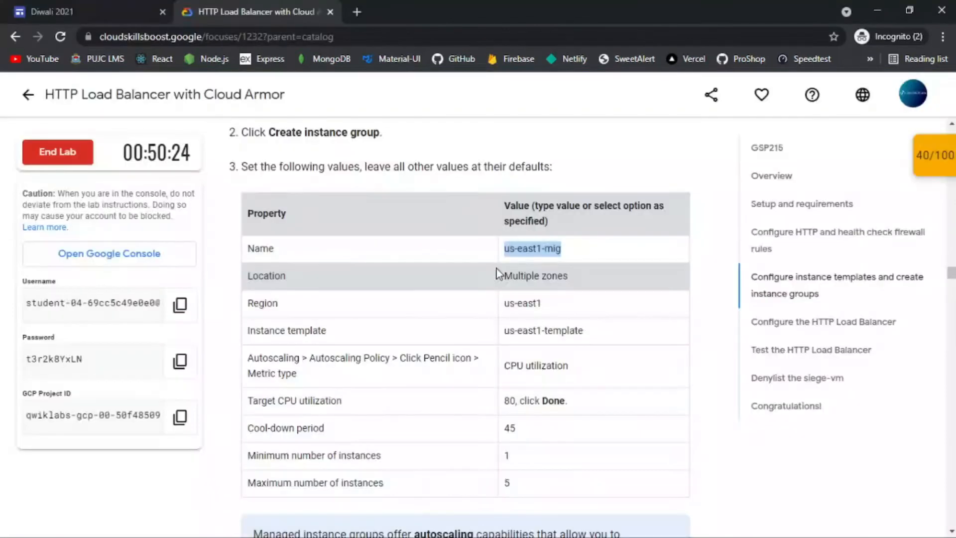
pyautogui.hotkey('alt', 'Tab')
pyautogui.click(497, 305)
pyautogui.click(423, 310)
pyautogui.scroll(-3, 572, 312)
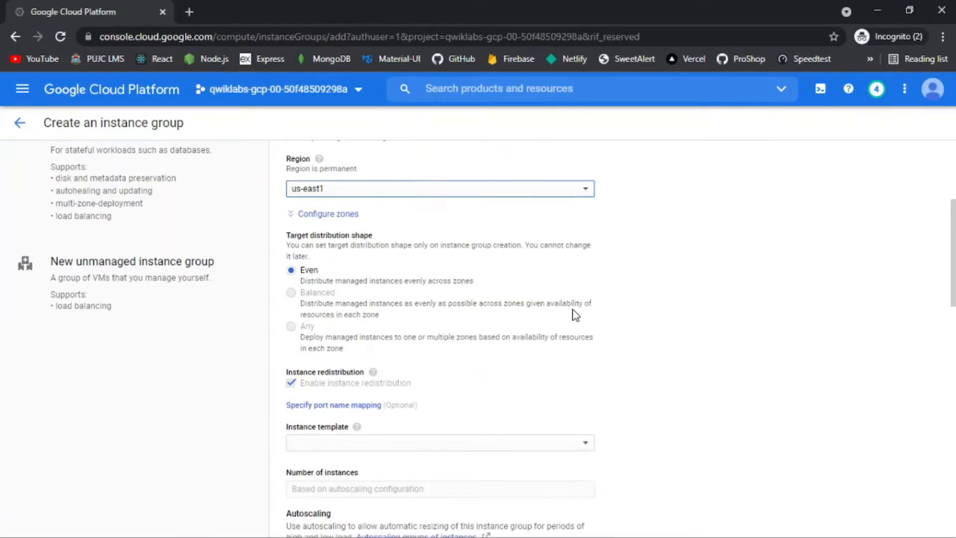
# Step: Check the template name in the lab table and assign us-east1-template to the instance group
pyautogui.hotkey('alt', 'Tab')
pyautogui.tripleClick(562, 331)
pyautogui.hotkey('alt', 'Tab')
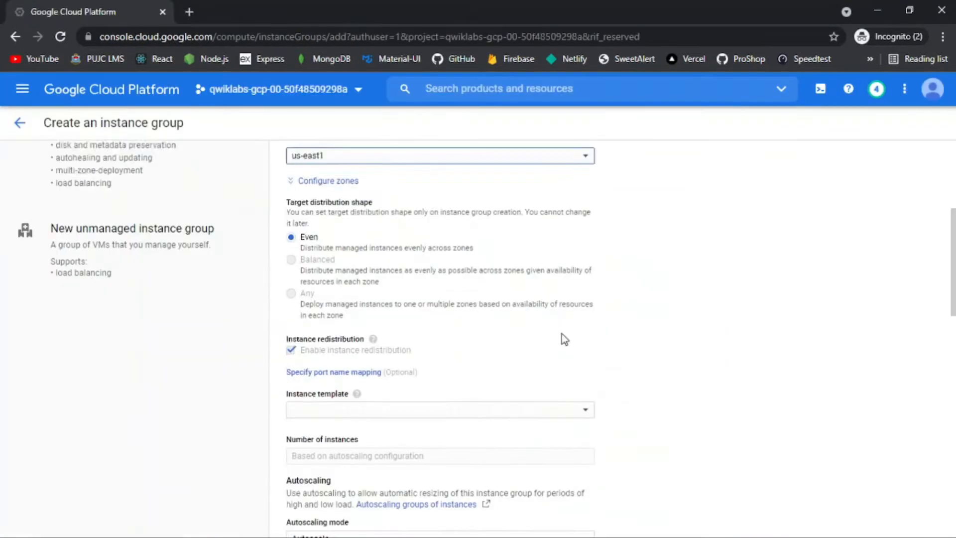
pyautogui.scroll(-1, 562, 367)
pyautogui.click(561, 373)
pyautogui.click(389, 478)
# Step: Edit the CPU utilization metric in the autoscaling policy and set its target to 80%, following the lab table
pyautogui.hotkey('alt', 'Tab')
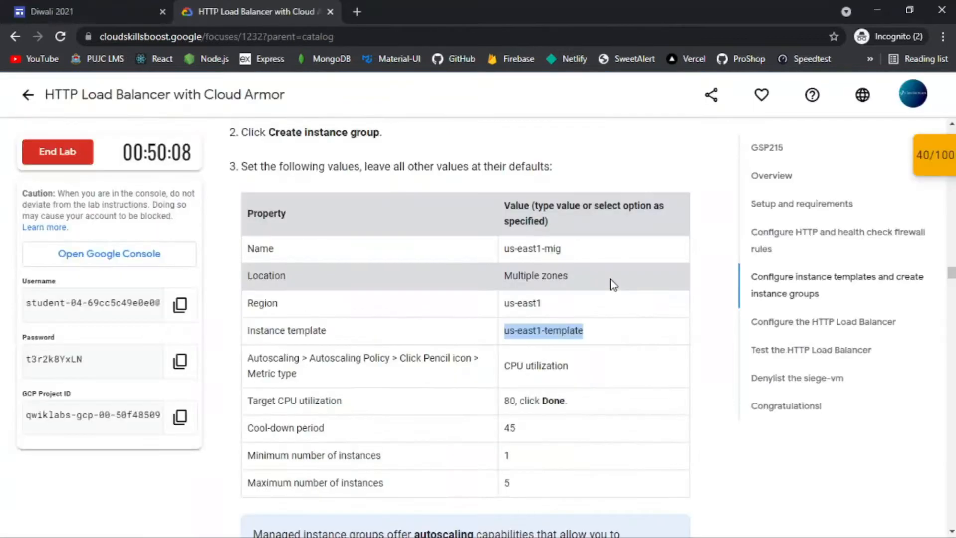
pyautogui.scroll(-1, 613, 284)
pyautogui.hotkey('alt', 'Tab')
pyautogui.scroll(-4, 613, 284)
pyautogui.hotkey('alt', 'Tab')
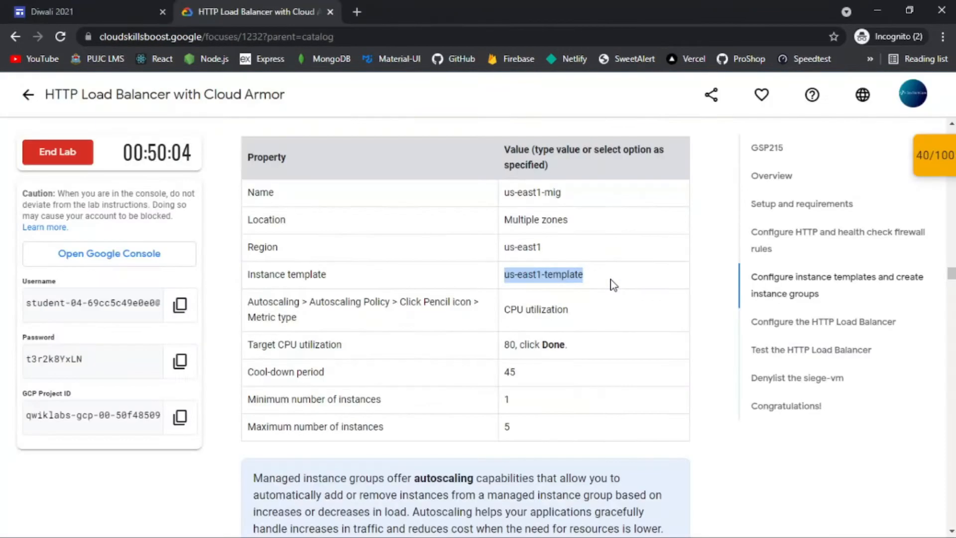
pyautogui.hotkey('alt', 'Tab')
pyautogui.click(575, 361)
pyautogui.click(372, 458)
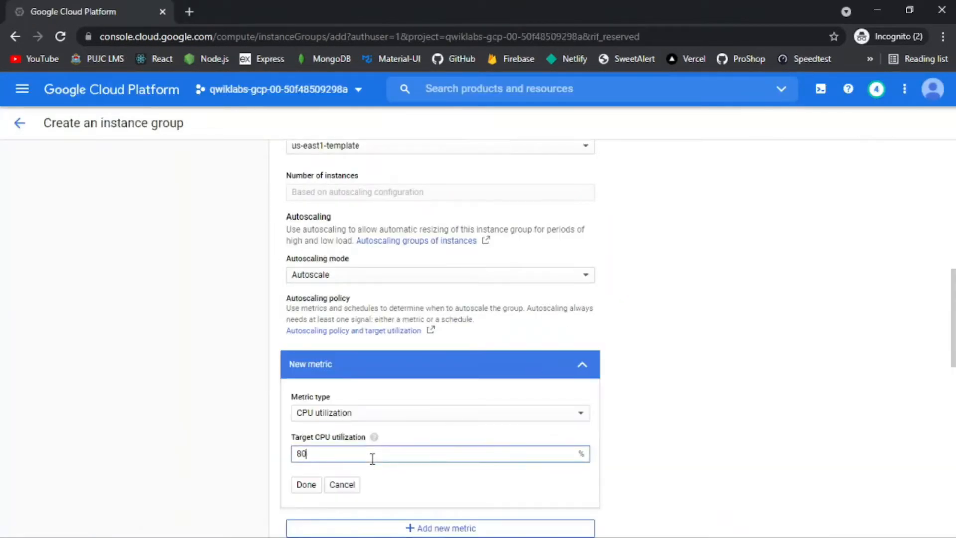
pyautogui.write('80')
# Step: Look up the cool-down value in the lab table and set the cool down period to 45 seconds
pyautogui.hotkey('alt', 'Tab')
pyautogui.scroll(-1, 704, 320)
pyautogui.hotkey('alt', 'Tab')
pyautogui.scroll(-5, 498, 299)
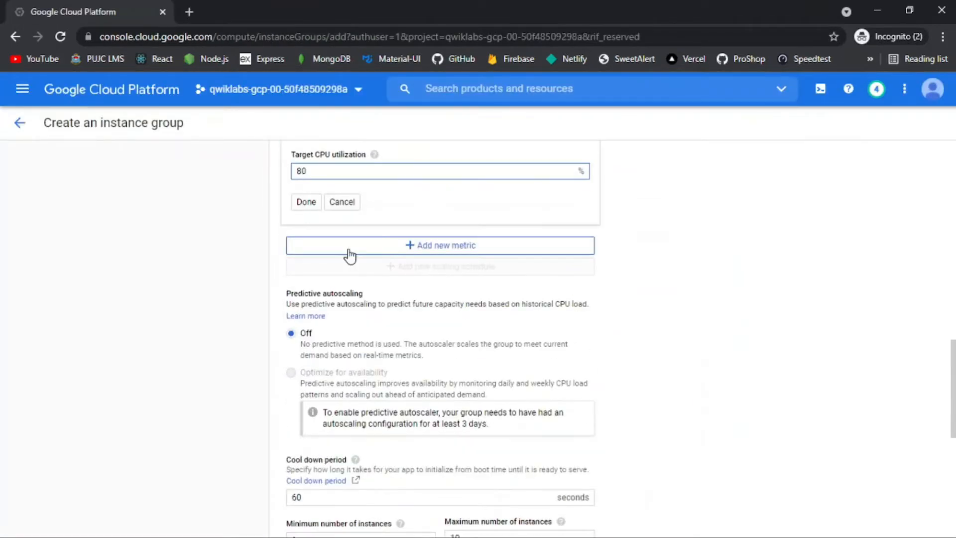
pyautogui.scroll(-4, 350, 255)
pyautogui.hotkey('alt', 'Tab')
pyautogui.hotkey('alt', 'Tab')
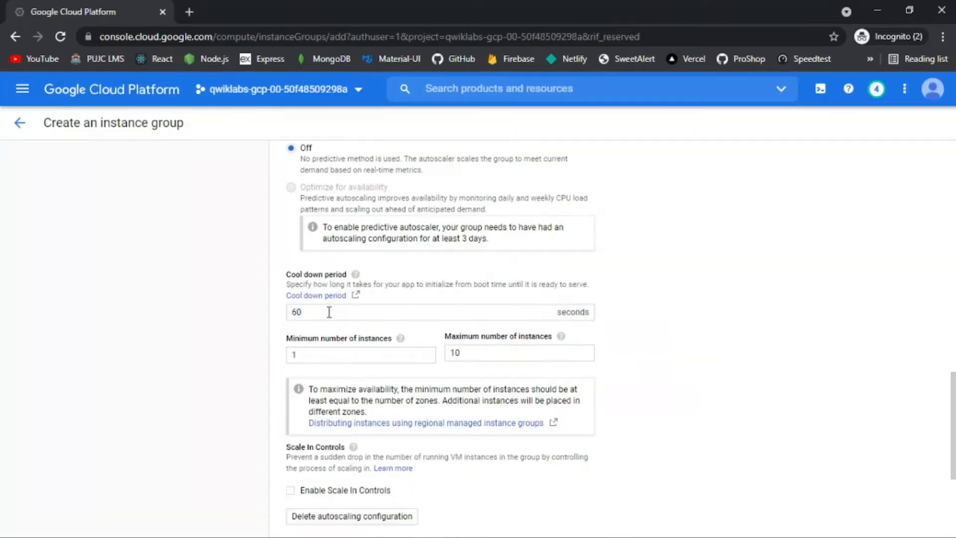
pyautogui.click(329, 312)
pyautogui.press('BackSpace')
pyautogui.press('BackSpace')
pyautogui.write('45')
# Step: Set the maximum number of instances to 5, recheck the lab table and create the us-east1-mig group
pyautogui.click(493, 350)
pyautogui.press('BackSpace')
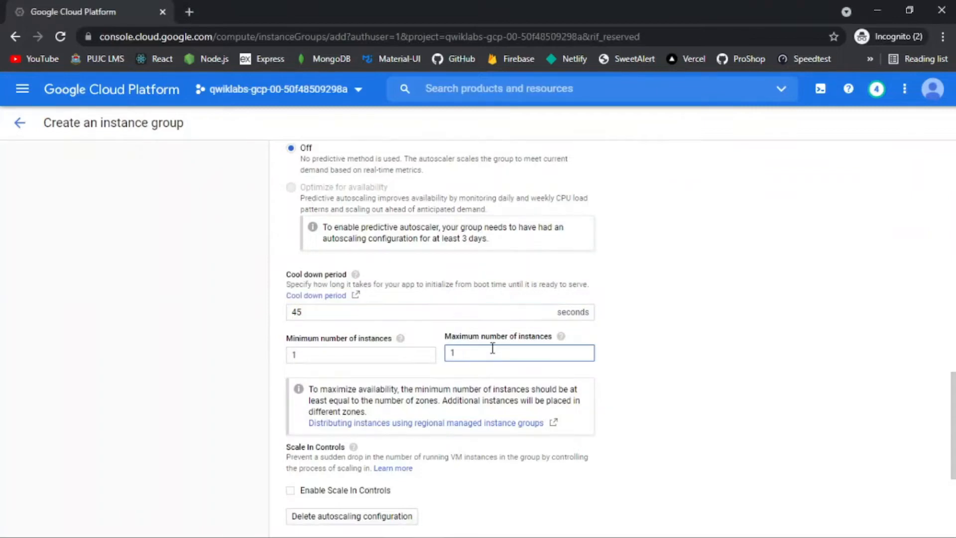
pyautogui.press('BackSpace')
pyautogui.write('5')
pyautogui.hotkey('alt', 'Tab')
pyautogui.hotkey('alt', 'Tab')
pyautogui.scroll(-5, 599, 306)
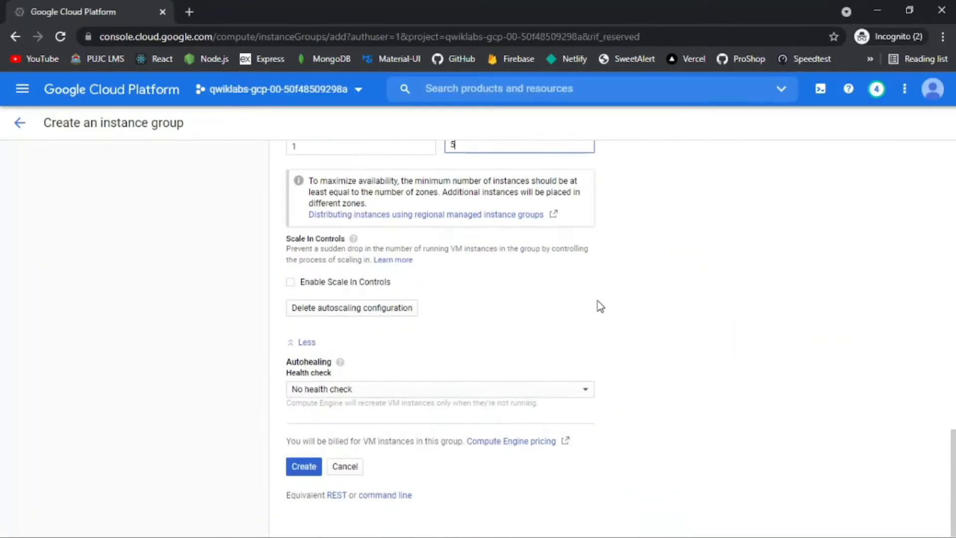
pyautogui.click(303, 464)
# Step: Consult the lab's second group instructions, start another instance group and name it europe-west1-mig
pyautogui.hotkey('alt', 'Tab')
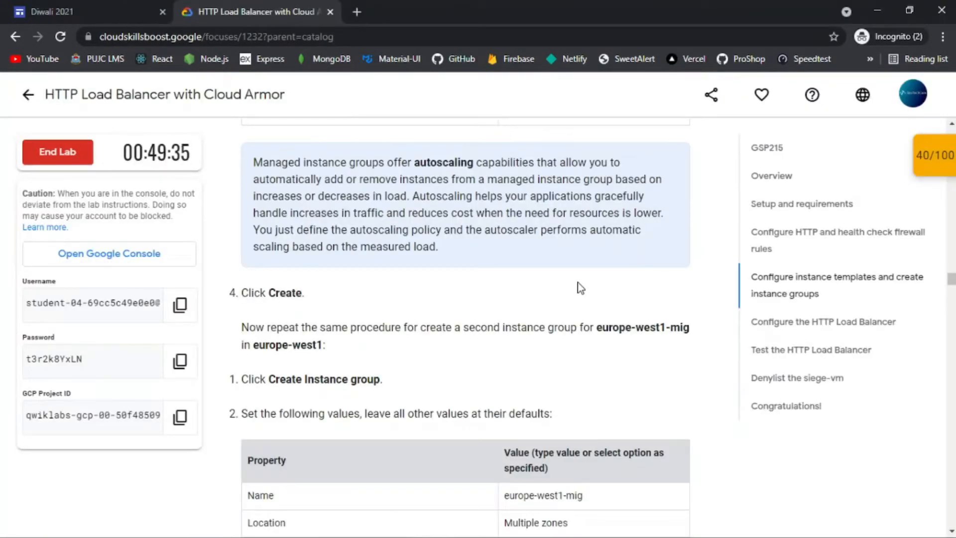
pyautogui.scroll(-3, 578, 282)
pyautogui.hotkey('alt', 'Tab')
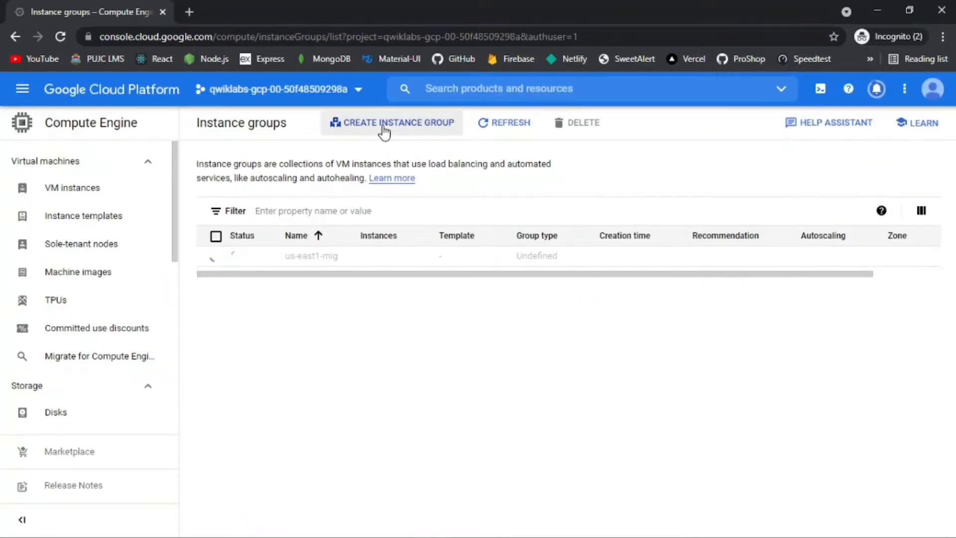
pyautogui.hotkey('alt', 'Tab')
pyautogui.tripleClick(558, 339)
pyautogui.hotkey('alt', 'Tab')
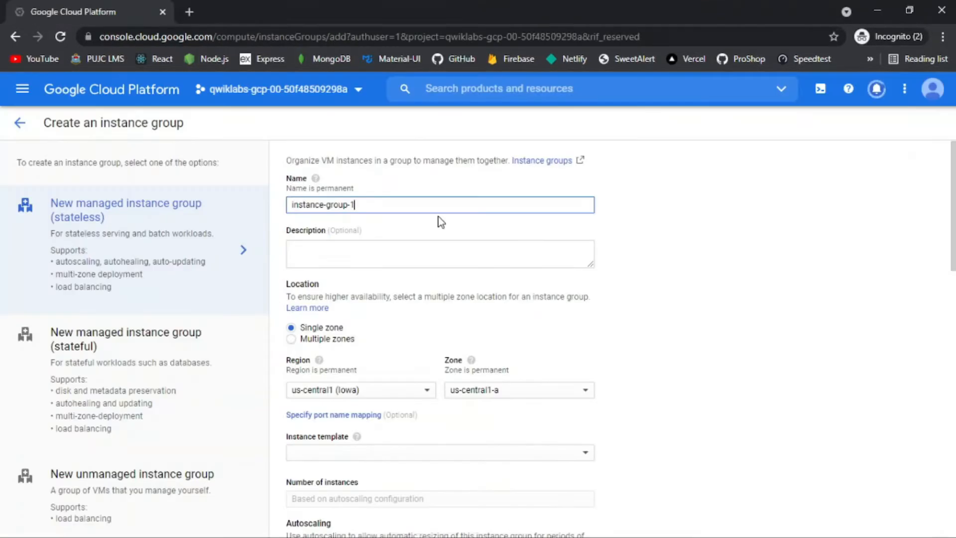
pyautogui.write('europe-west1-mig')
# Step: Set the second group's location to multiple zones and its region to europe-west1, checking the lab table
pyautogui.click(291, 339)
pyautogui.hotkey('alt', 'Tab')
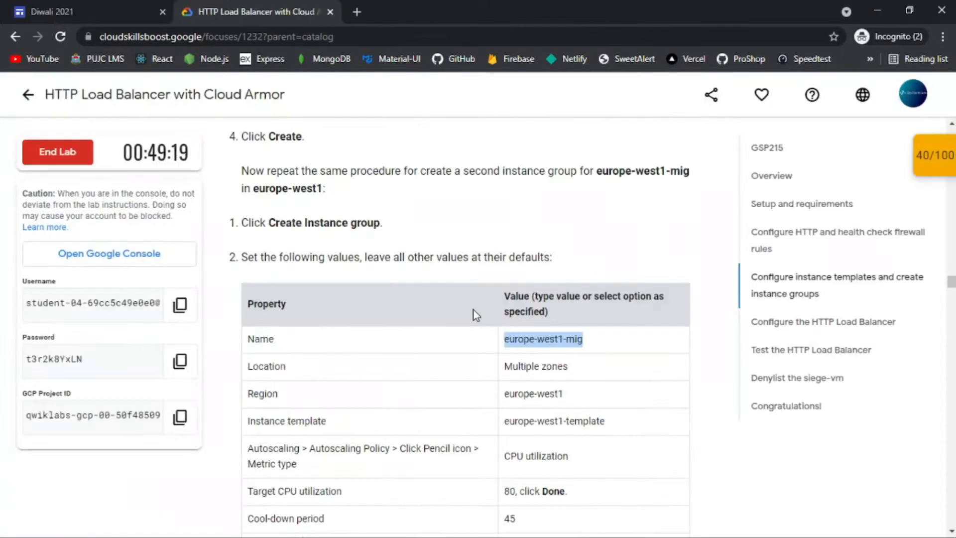
pyautogui.hotkey('alt', 'Tab')
pyautogui.scroll(-3, 525, 363)
pyautogui.click(486, 262)
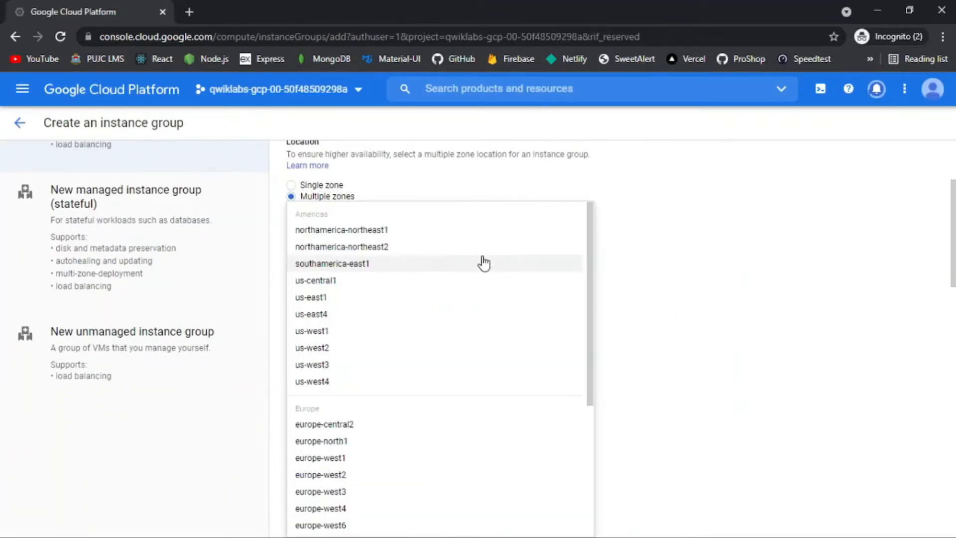
pyautogui.scroll(-4, 465, 336)
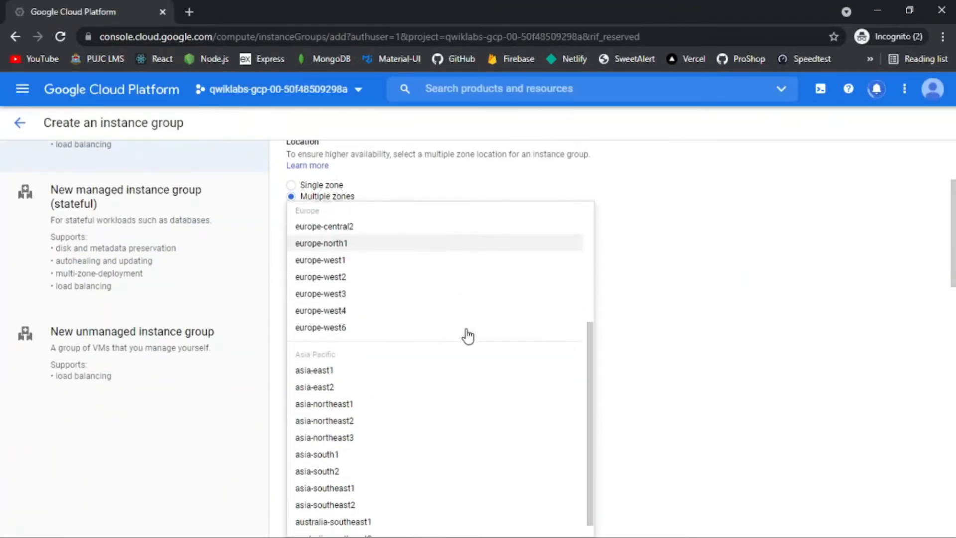
pyautogui.click(401, 257)
# Step: Assign europe-west1-template as the second group's instance template
pyautogui.scroll(-4, 554, 301)
pyautogui.click(555, 303)
pyautogui.click(385, 384)
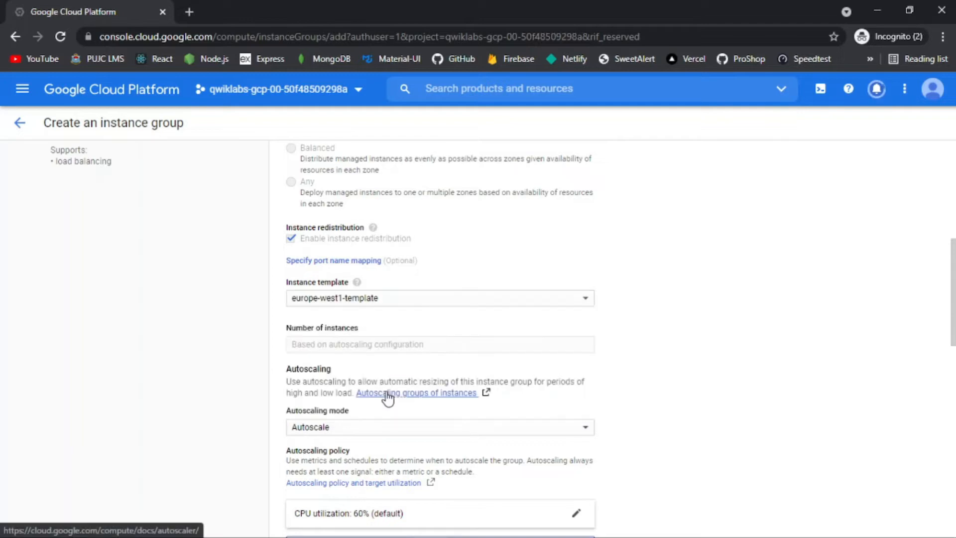
# Step: Set the second group's CPU utilization metric to an 80% target, consulting the lab table
pyautogui.scroll(-4, 599, 290)
pyautogui.hotkey('alt', 'Tab')
pyautogui.hotkey('alt', 'Tab')
pyautogui.click(441, 312)
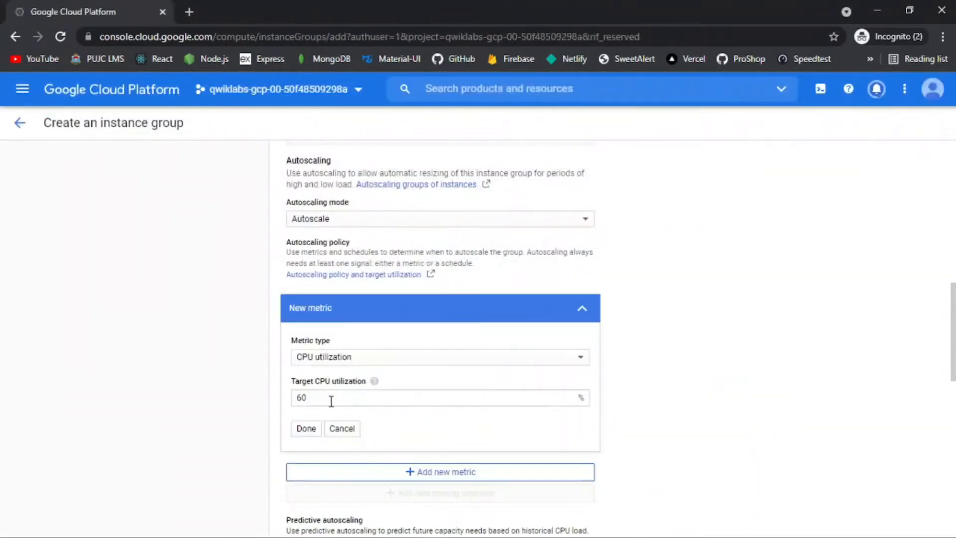
pyautogui.click(327, 403)
pyautogui.press('BackSpace')
pyautogui.press('BackSpace')
pyautogui.write('80')
pyautogui.click(305, 429)
# Step: Set the cool down period to 45 seconds and the maximum number of instances to 5, and create the europe-west1-mig group
pyautogui.scroll(-4, 541, 349)
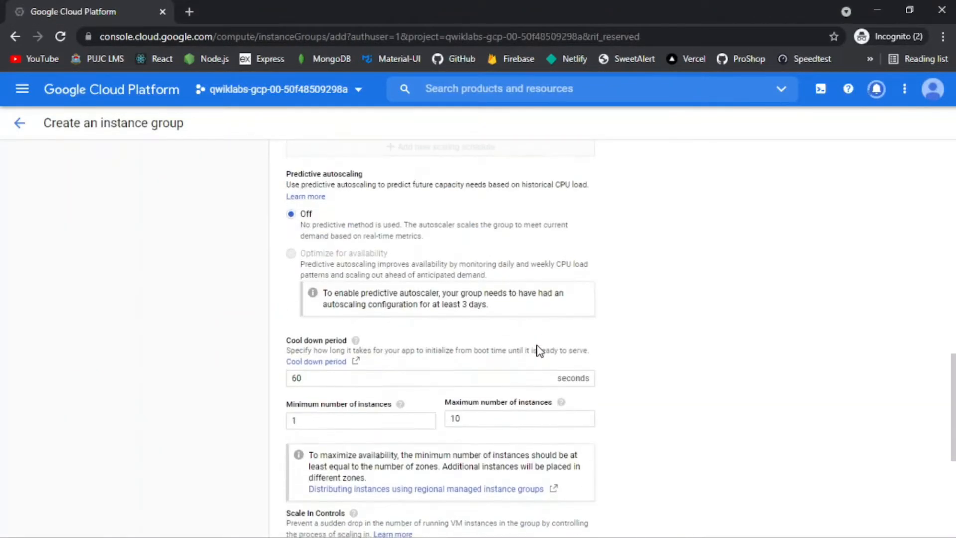
pyautogui.click(406, 383)
pyautogui.press('BackSpace')
pyautogui.press('BackSpace')
pyautogui.click(476, 422)
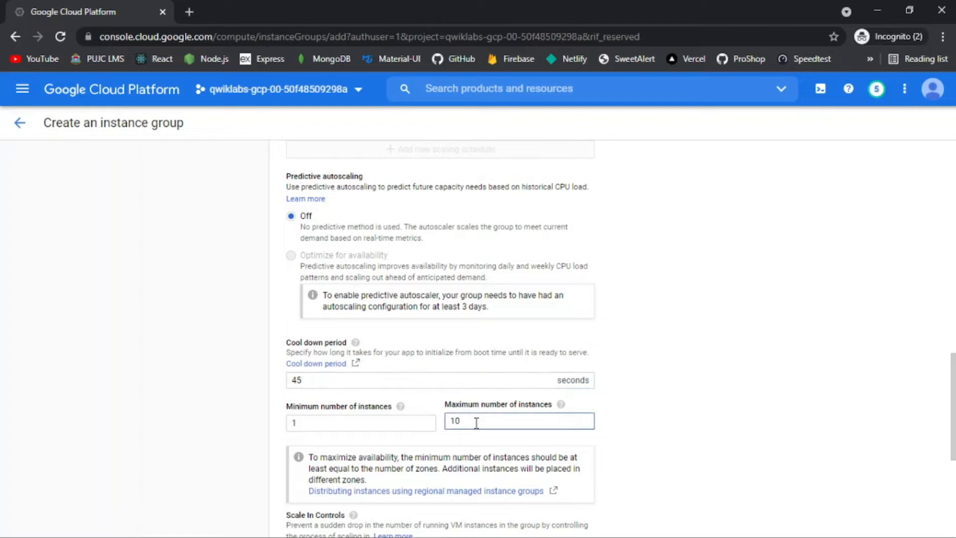
pyautogui.scroll(-5, 657, 386)
pyautogui.click(297, 464)
# Step: Check the lab progress for the instance templates and instance group objective
pyautogui.hotkey('alt', 'Tab')
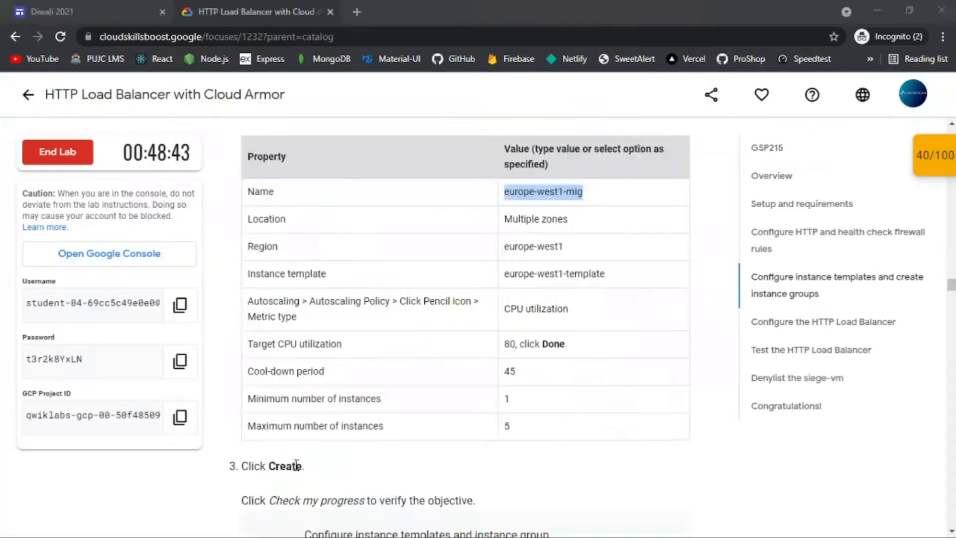
pyautogui.scroll(-3, 399, 424)
pyautogui.click(402, 386)
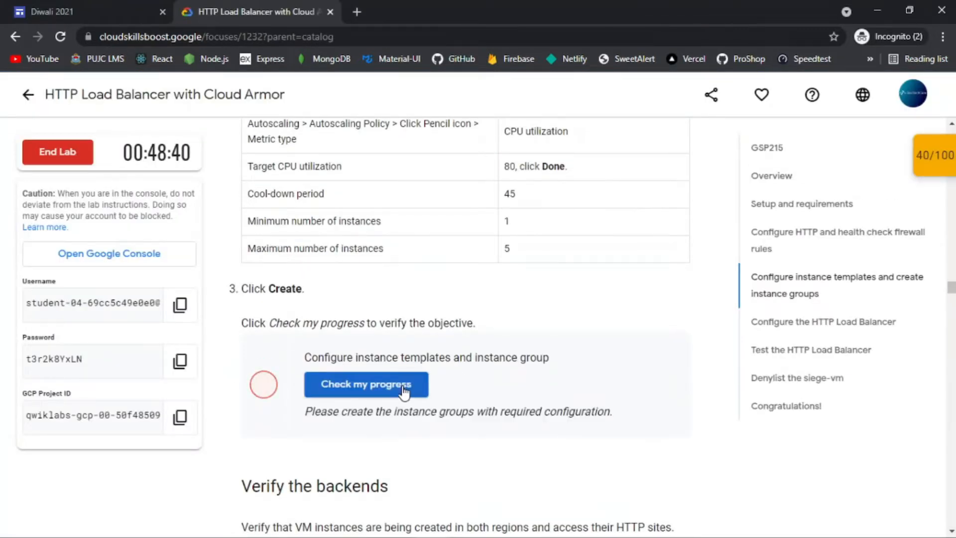
# Step: Refresh the instance groups list in the console and recheck the lab progress for the instance group objective
pyautogui.hotkey('alt', 'Tab')
pyautogui.click(487, 125)
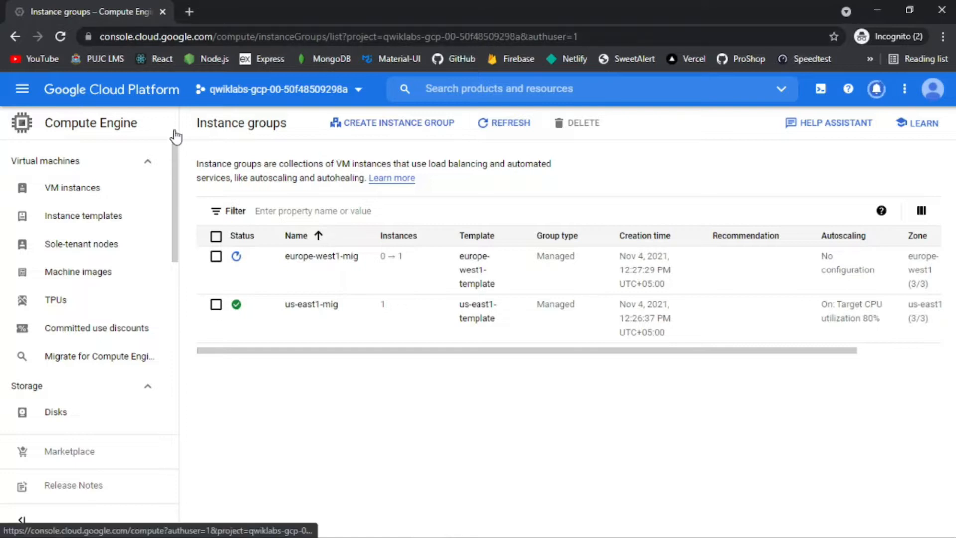
pyautogui.click(504, 128)
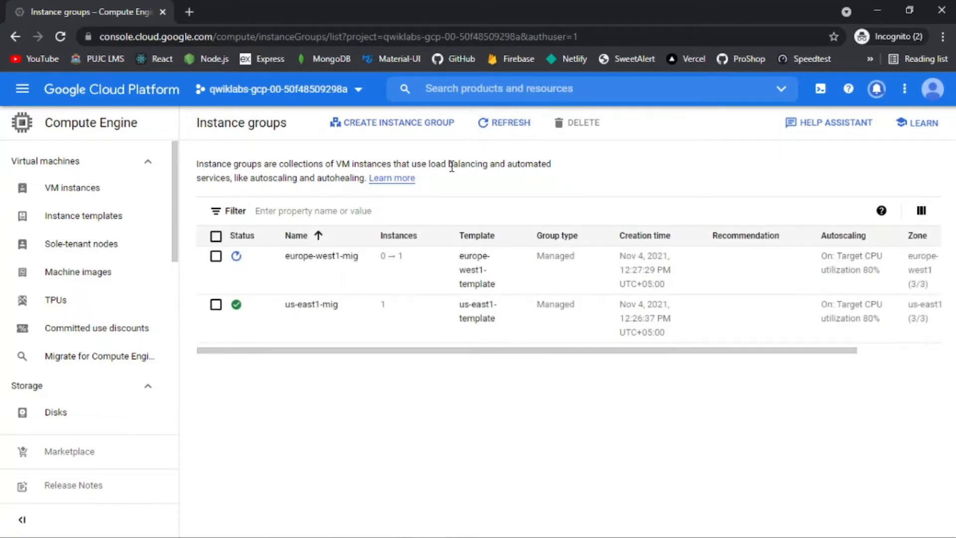
pyautogui.hotkey('alt', 'Tab')
pyautogui.click(359, 386)
# Step: Read the lab's instructions for verifying the backends and starting the HTTP load balancer configuration
pyautogui.scroll(-5, 539, 303)
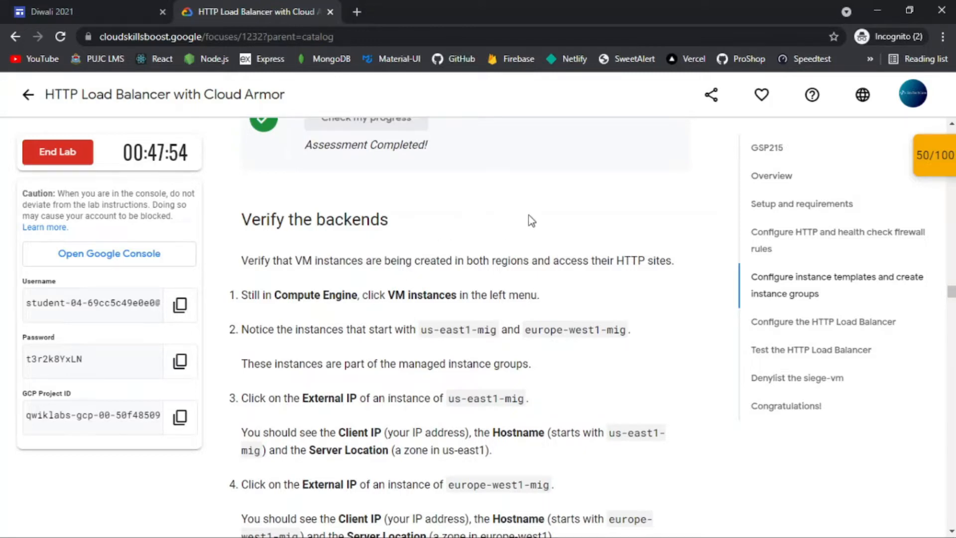
pyautogui.scroll(-15, 529, 216)
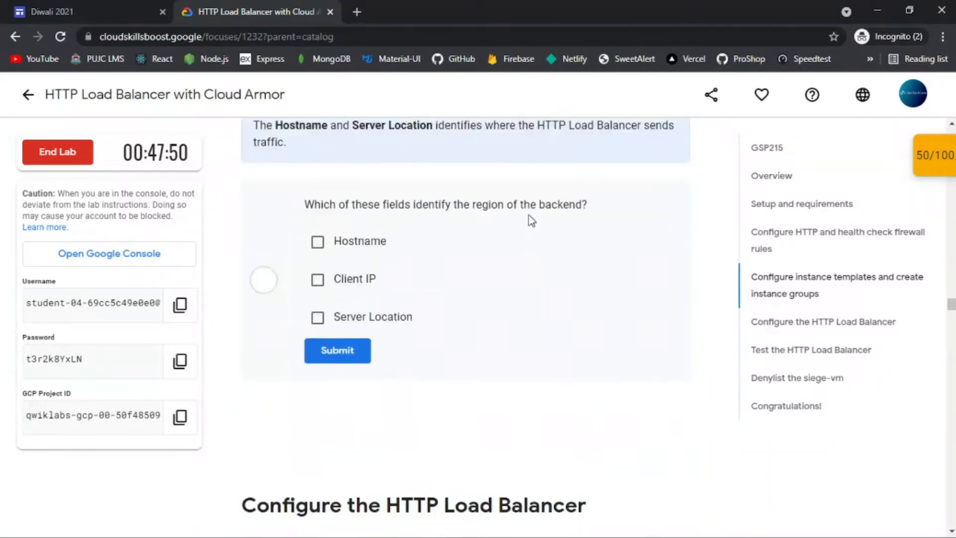
pyautogui.scroll(10, 532, 220)
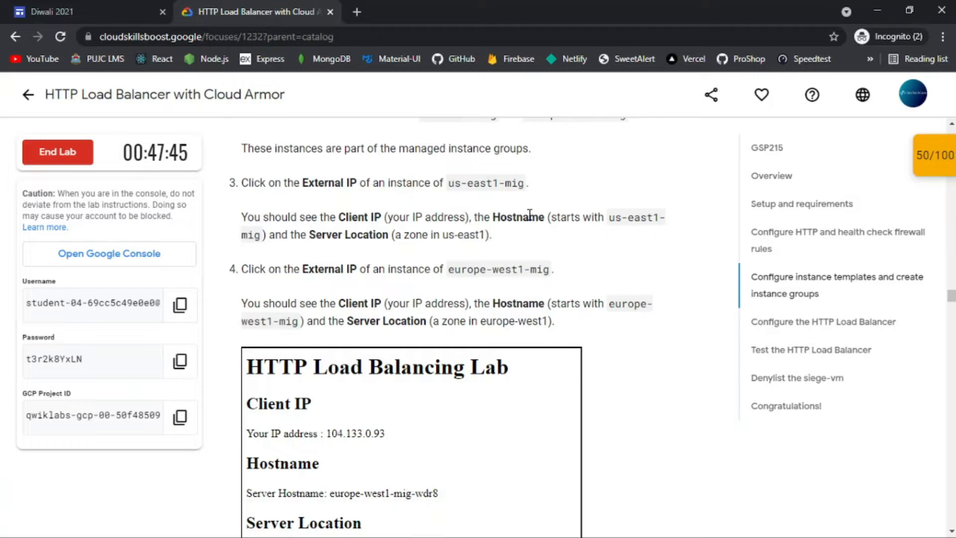
pyautogui.scroll(3, 530, 214)
pyautogui.scroll(-2, 532, 220)
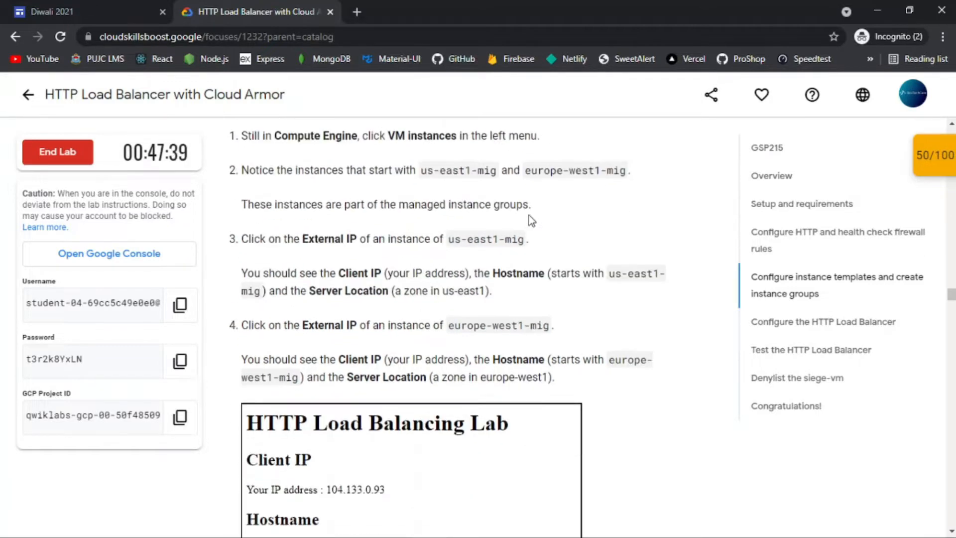
pyautogui.scroll(4, 532, 220)
pyautogui.scroll(-2, 532, 221)
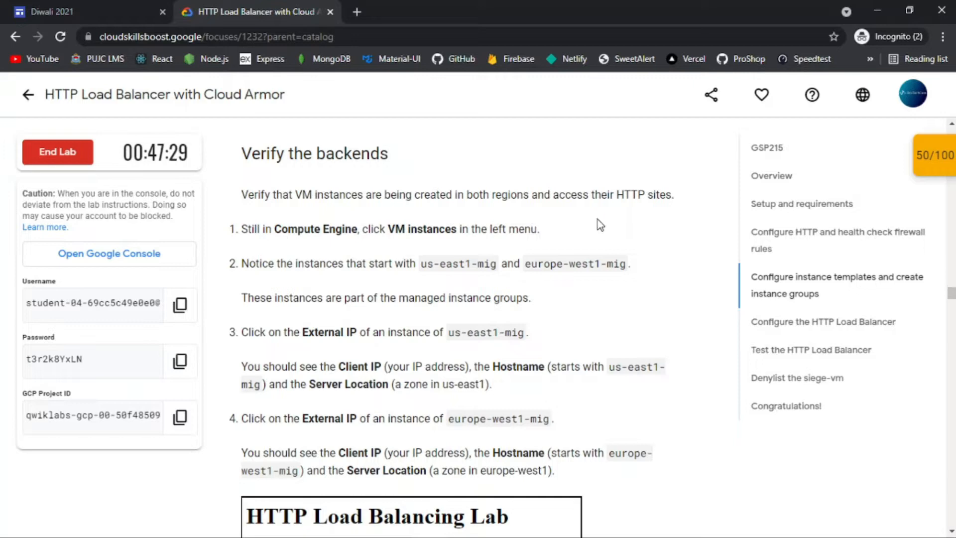
pyautogui.scroll(-3, 600, 225)
pyautogui.scroll(-10, 601, 225)
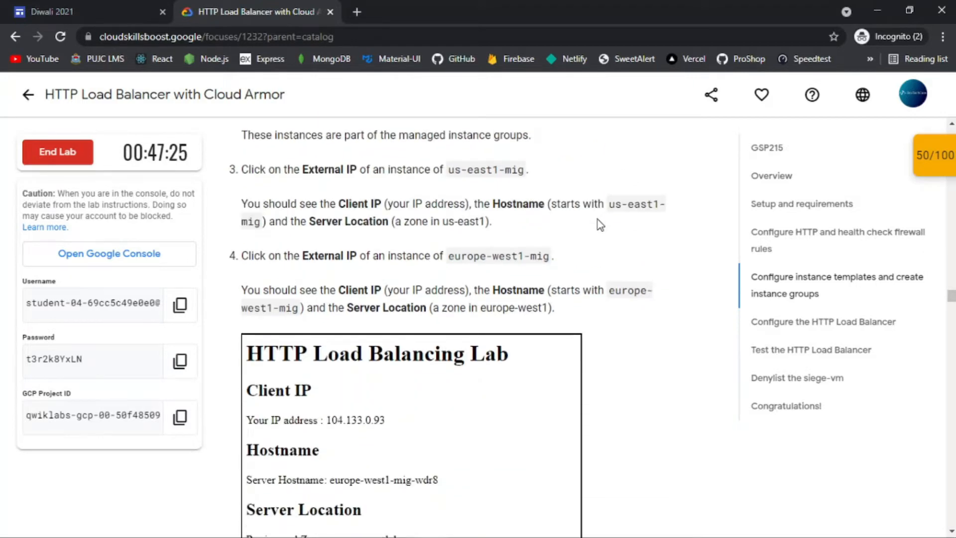
pyautogui.scroll(3, 600, 225)
pyautogui.scroll(-6, 600, 225)
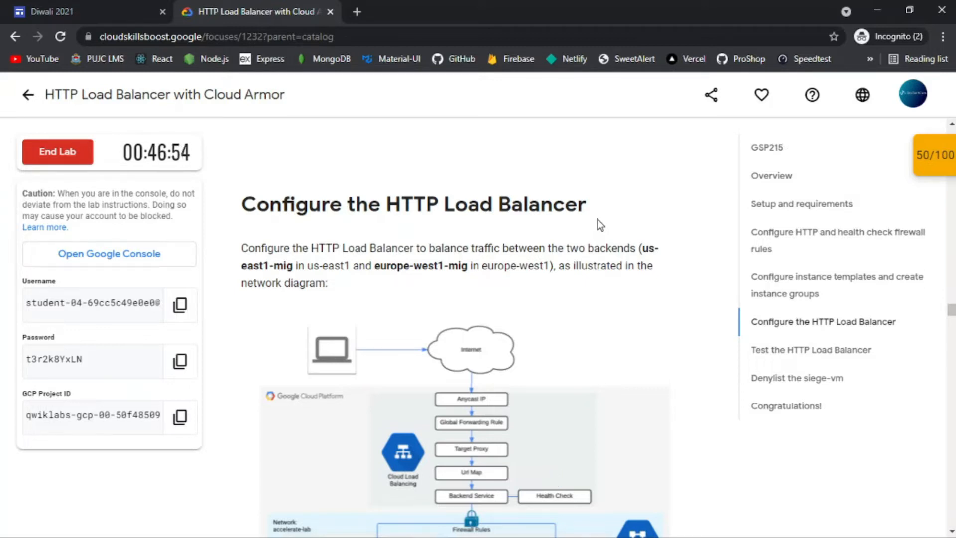
pyautogui.scroll(-8, 637, 244)
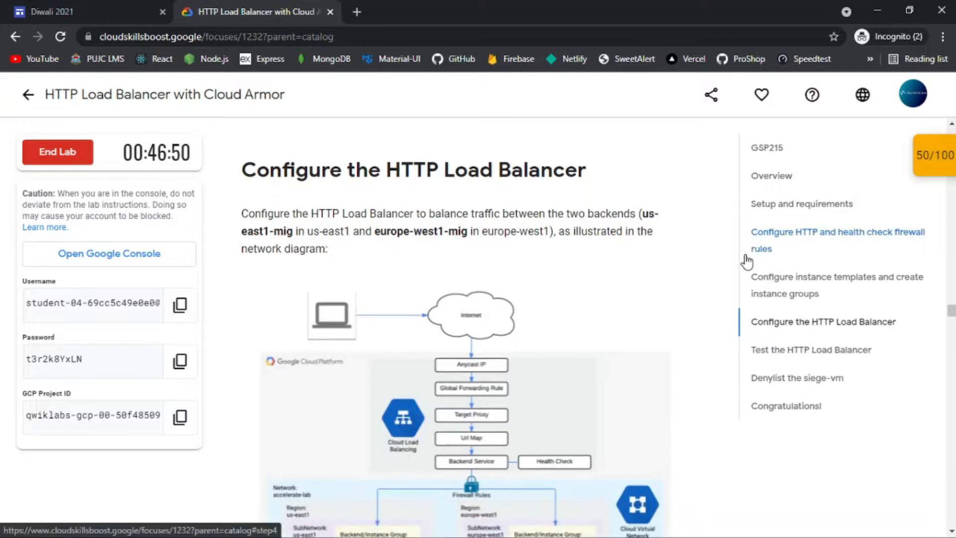
pyautogui.scroll(-2, 640, 244)
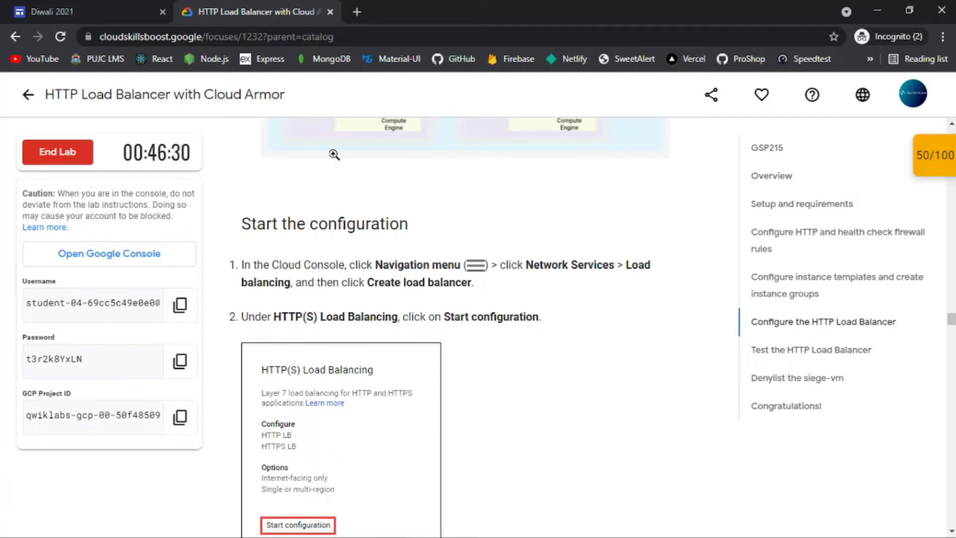
# Step: Open Load balancing under Network services in the console and start creating a load balancer, consulting the lab instructions
pyautogui.hotkey('alt', 'Tab')
pyautogui.click(22, 89)
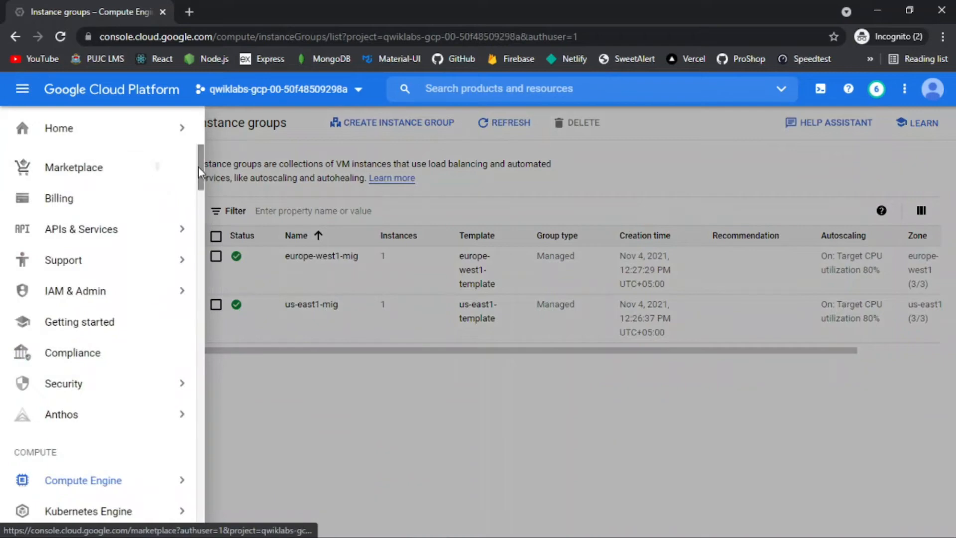
pyautogui.moveTo(198, 166); pyautogui.dragTo(209, 281)
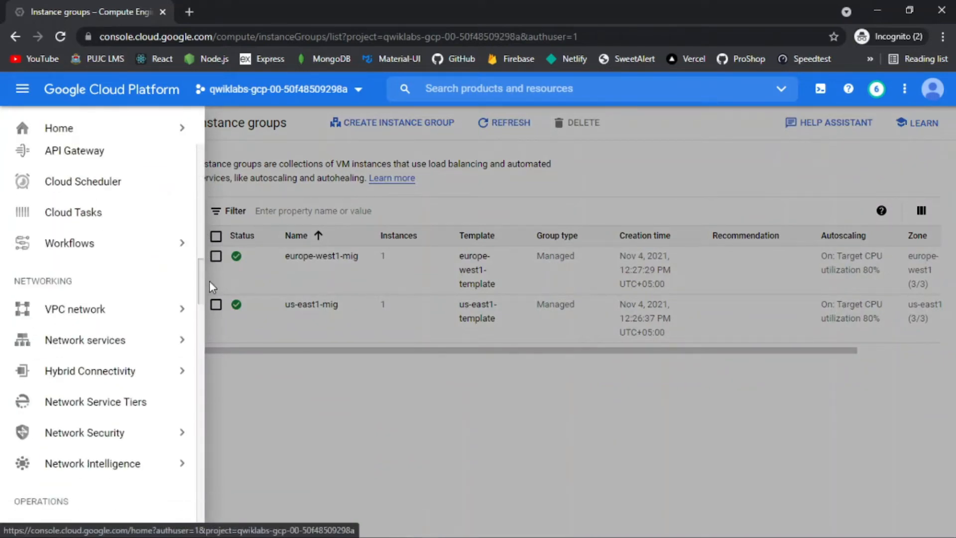
pyautogui.moveTo(189, 340)
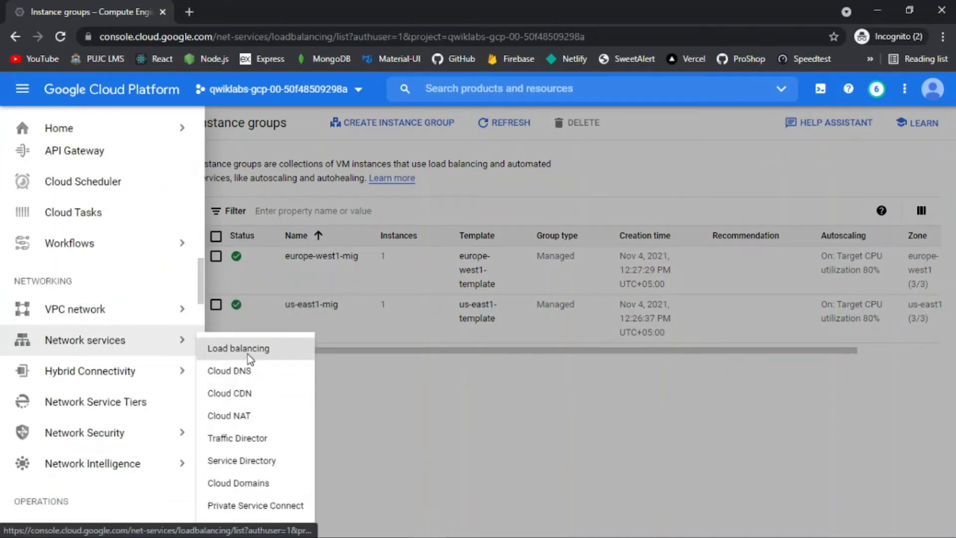
pyautogui.click(249, 349)
pyautogui.hotkey('alt', 'Tab')
pyautogui.scroll(-1, 434, 253)
pyautogui.hotkey('alt', 'Tab')
pyautogui.click(487, 319)
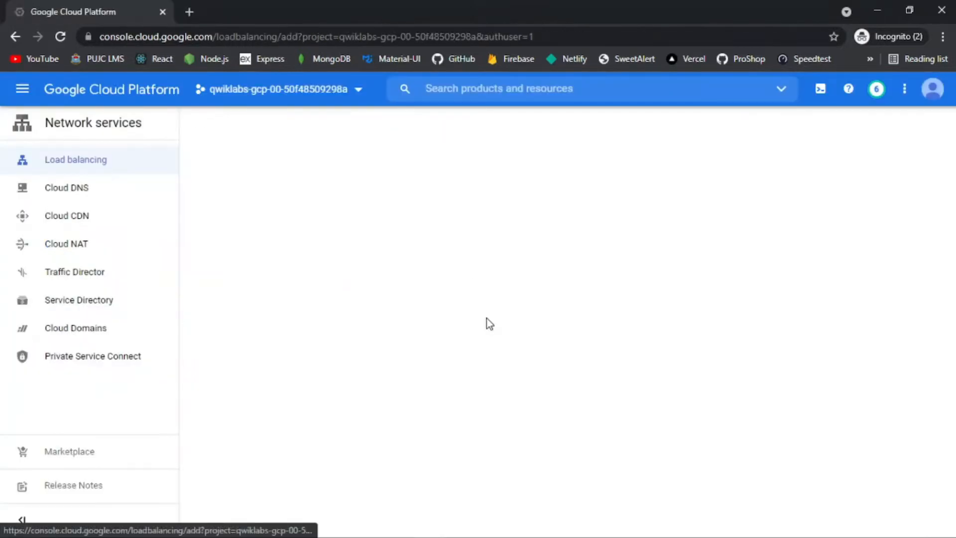
# Step: Consult the lab's load balancer instructions and start the HTTP(S) Load Balancing configuration
pyautogui.hotkey('alt', 'Tab')
pyautogui.scroll(-1, 561, 248)
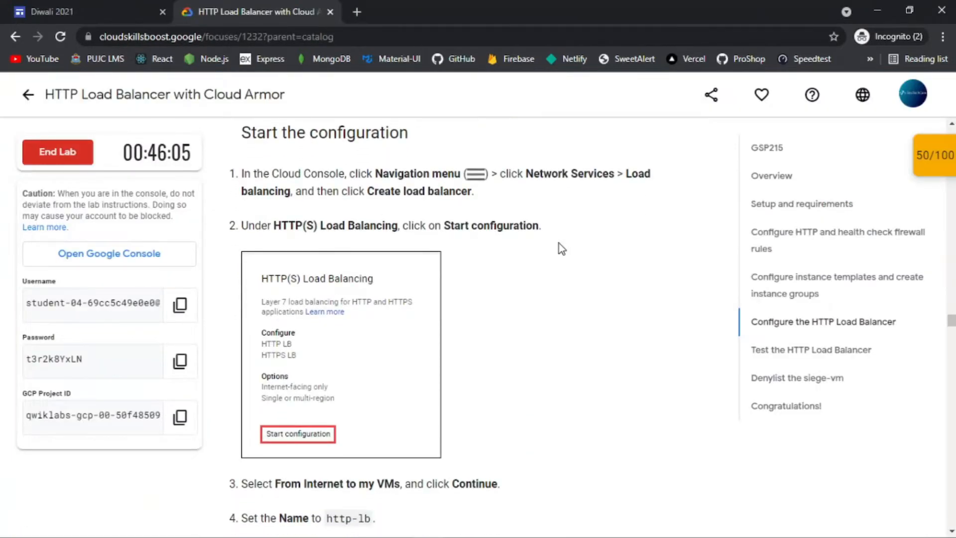
pyautogui.hotkey('alt', 'Tab')
pyautogui.hotkey('alt', 'Tab')
pyautogui.hotkey('alt', 'Tab')
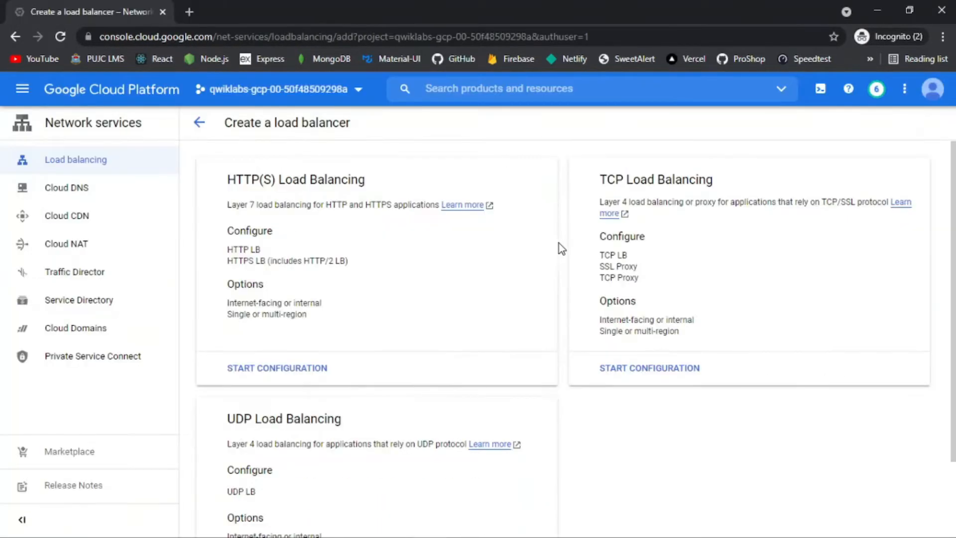
pyautogui.click(309, 372)
# Step: Continue with From Internet to my VMs and name the load balancer http-lb, copying the name from the lab
pyautogui.hotkey('alt', 'Tab')
pyautogui.scroll(-1, 512, 248)
pyautogui.tripleClick(351, 367)
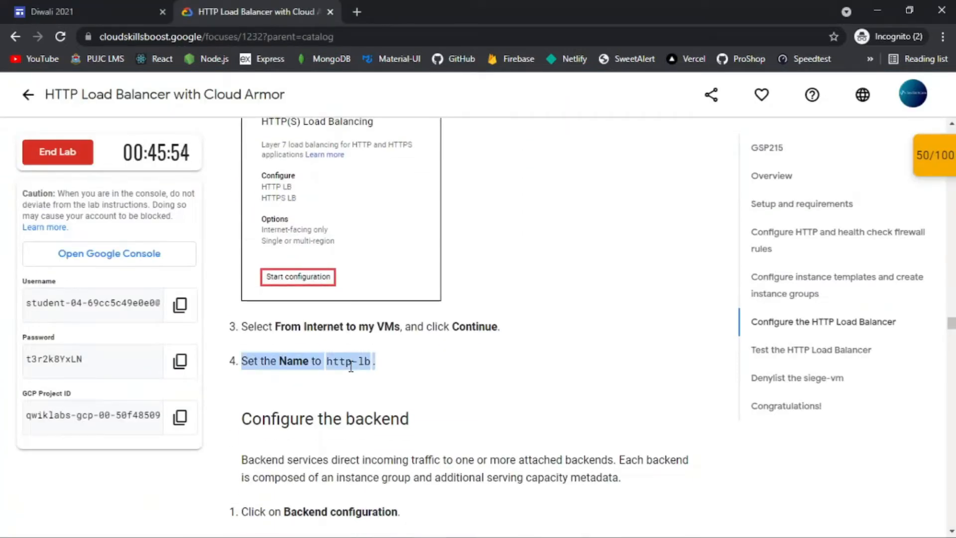
pyautogui.moveTo(327, 361); pyautogui.dragTo(372, 362)
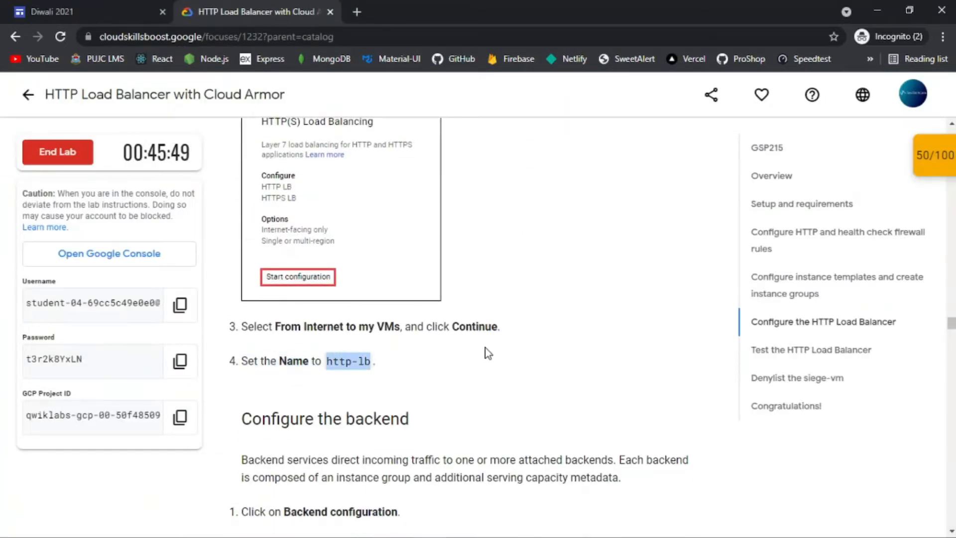
pyautogui.hotkey('alt', 'Tab')
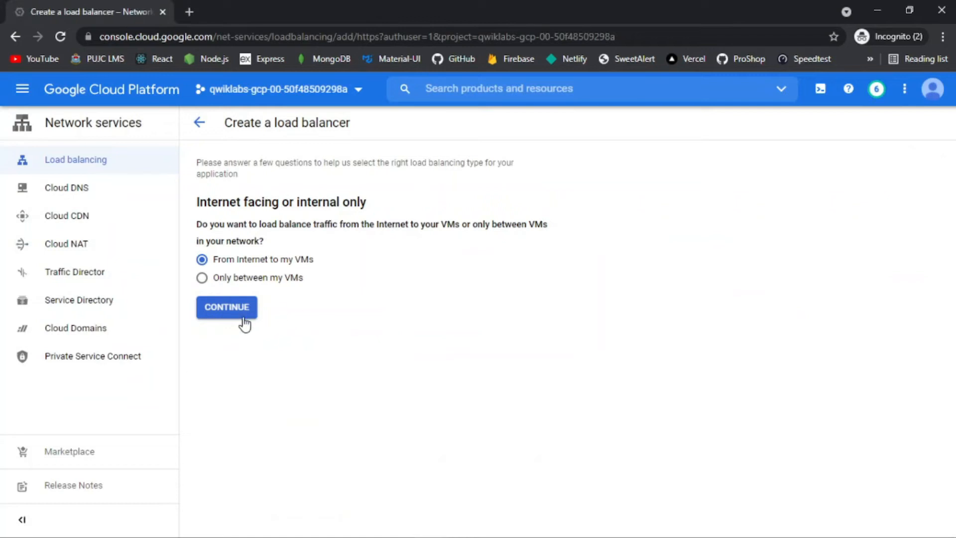
pyautogui.click(239, 312)
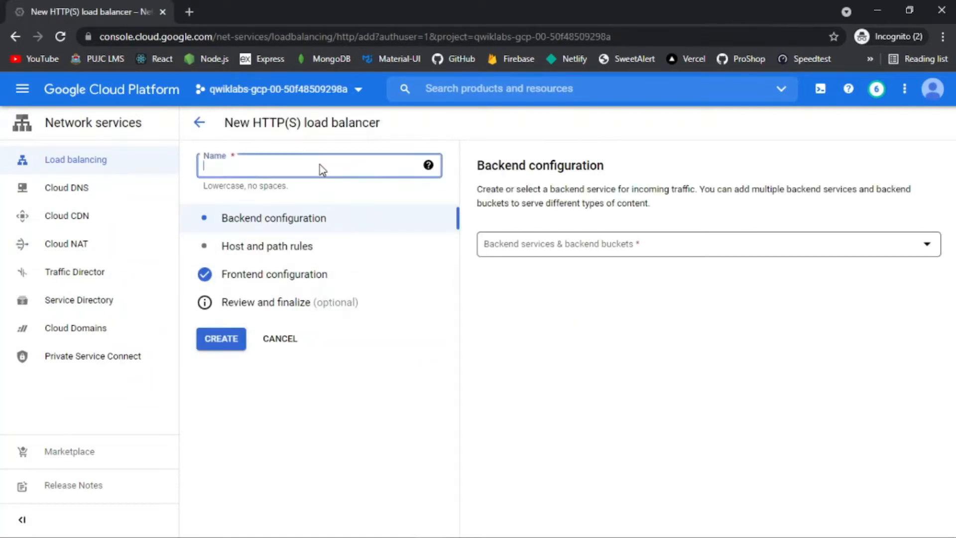
pyautogui.click(321, 164)
# Step: Copy the backend service name http-backend from the lab's backend configuration table
pyautogui.hotkey('alt', 'Tab')
pyautogui.scroll(-5, 501, 342)
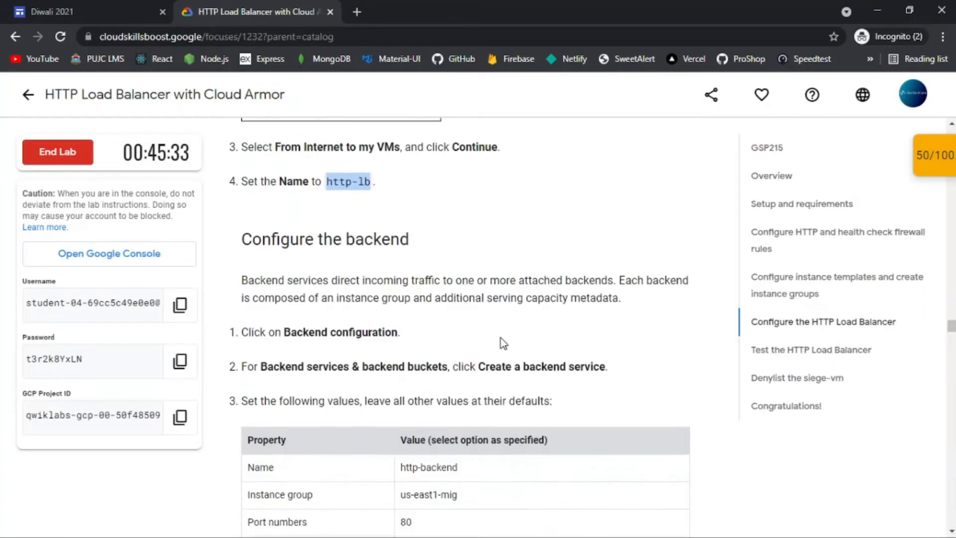
pyautogui.doubleClick(435, 342)
pyautogui.hotkey('ctrl', 'c')
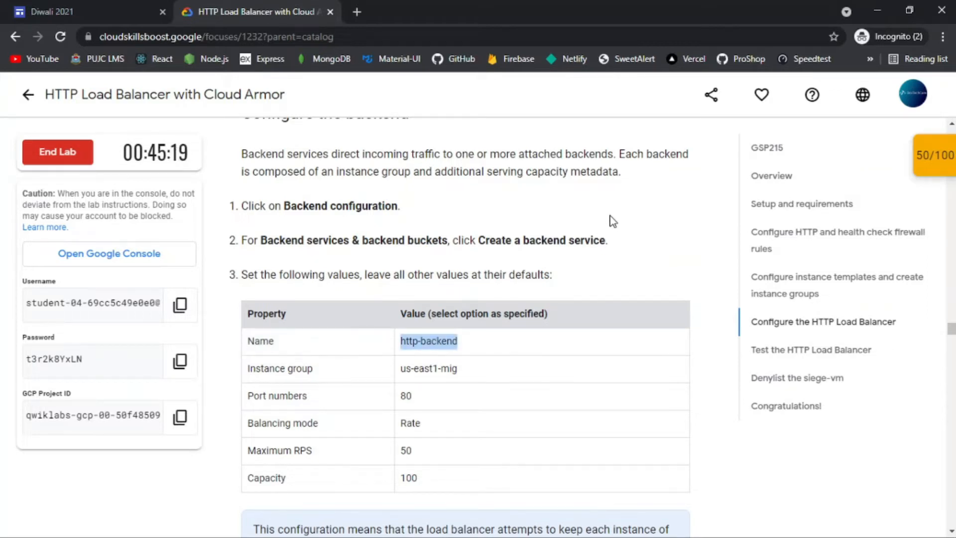
# Step: Start a new backend service for the load balancer and name it http-backend
pyautogui.hotkey('alt', 'Tab')
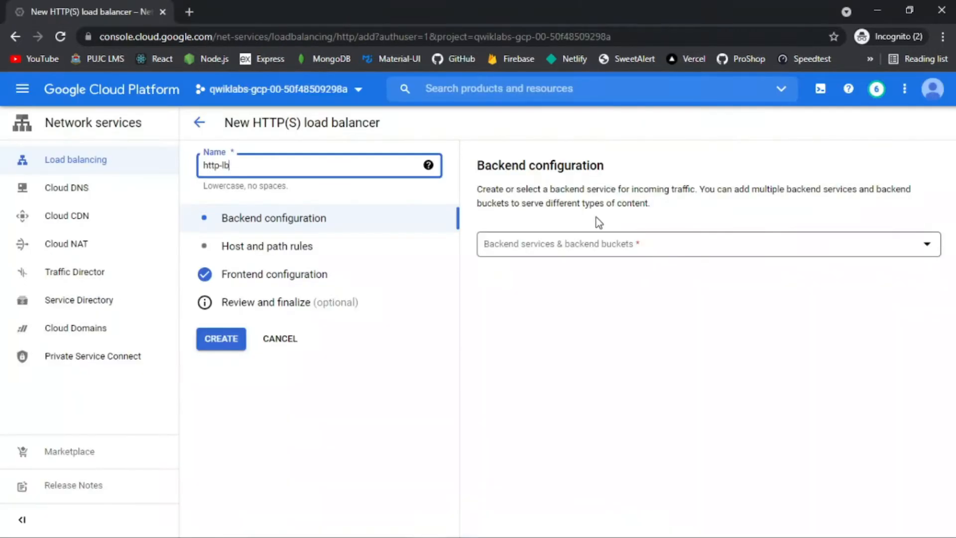
pyautogui.click(510, 241)
pyautogui.hotkey('alt', 'Tab')
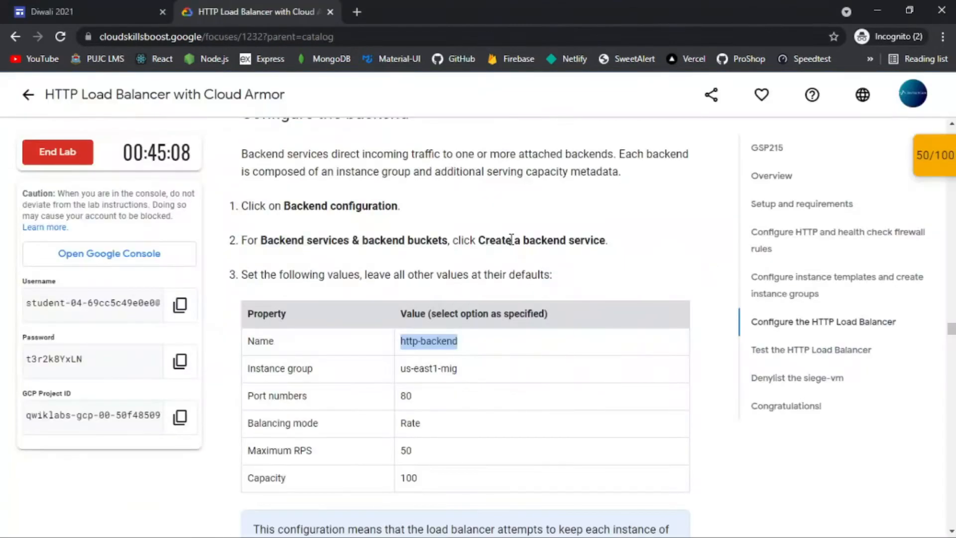
pyautogui.hotkey('alt', 'Tab')
pyautogui.click(543, 328)
pyautogui.hotkey('alt', 'Tab')
pyautogui.hotkey('alt', 'Tab')
pyautogui.hotkey('ctrl', 'v')
# Step: Check the backend service's backend type options against the lab table and keep Instance group
pyautogui.hotkey('alt', 'Tab')
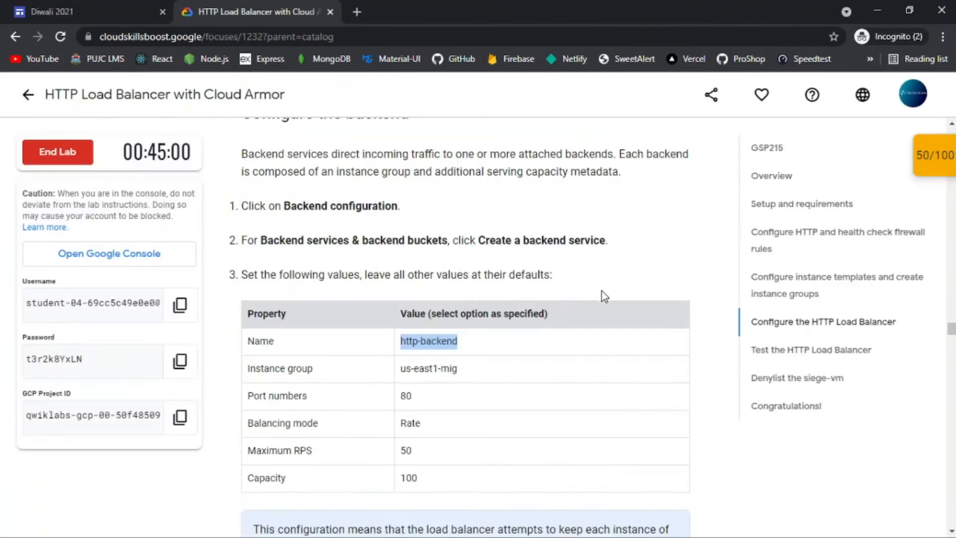
pyautogui.hotkey('alt', 'Tab')
pyautogui.click(412, 255)
pyautogui.hotkey('alt', 'Tab')
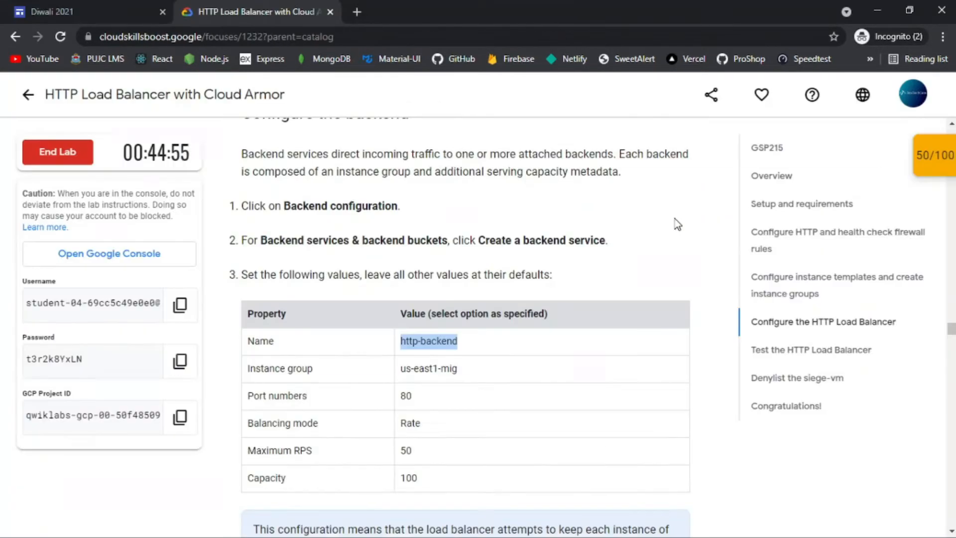
pyautogui.hotkey('alt', 'Tab')
pyautogui.click(517, 253)
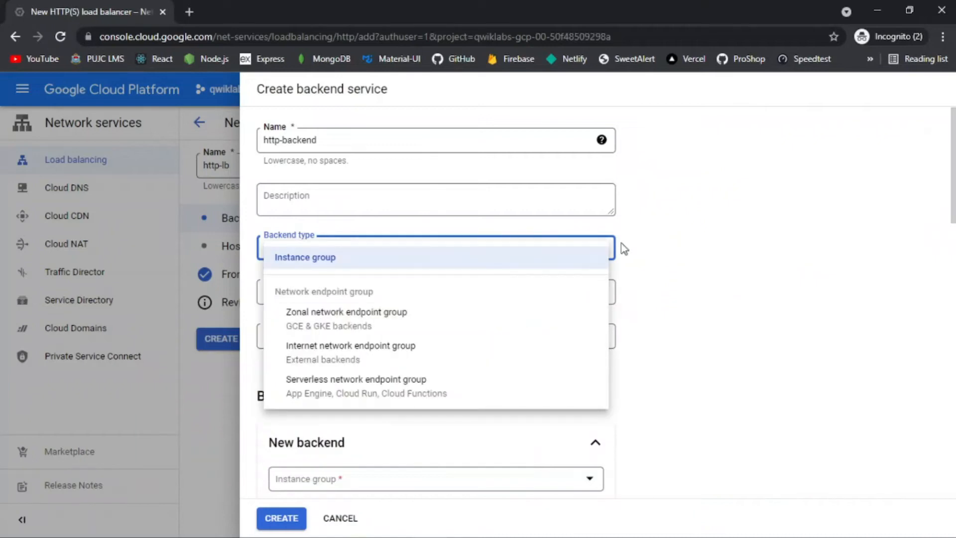
pyautogui.click(675, 213)
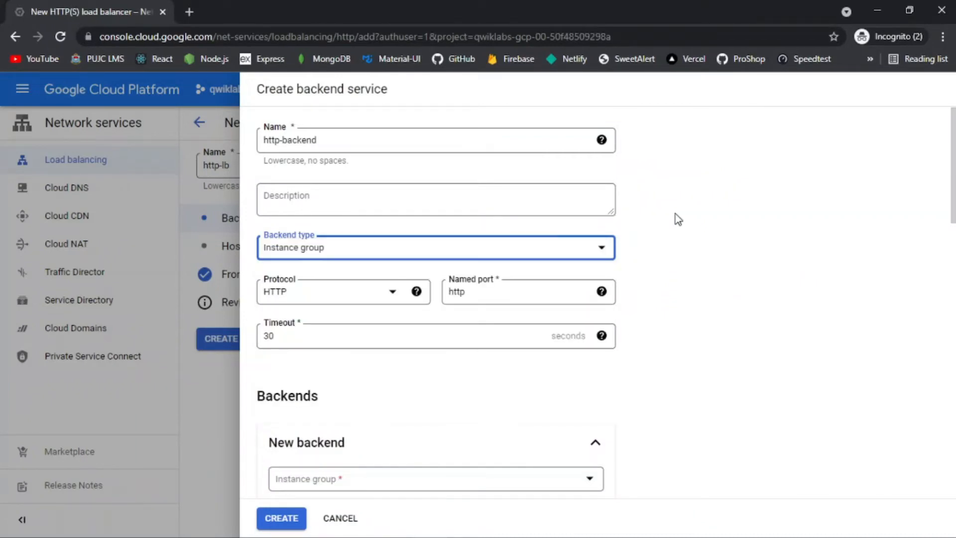
# Step: Set the first new backend's instance group to us-east1-mig, as given in the lab's backend table
pyautogui.hotkey('alt', 'Tab')
pyautogui.hotkey('alt', 'Tab')
pyautogui.scroll(-3, 643, 282)
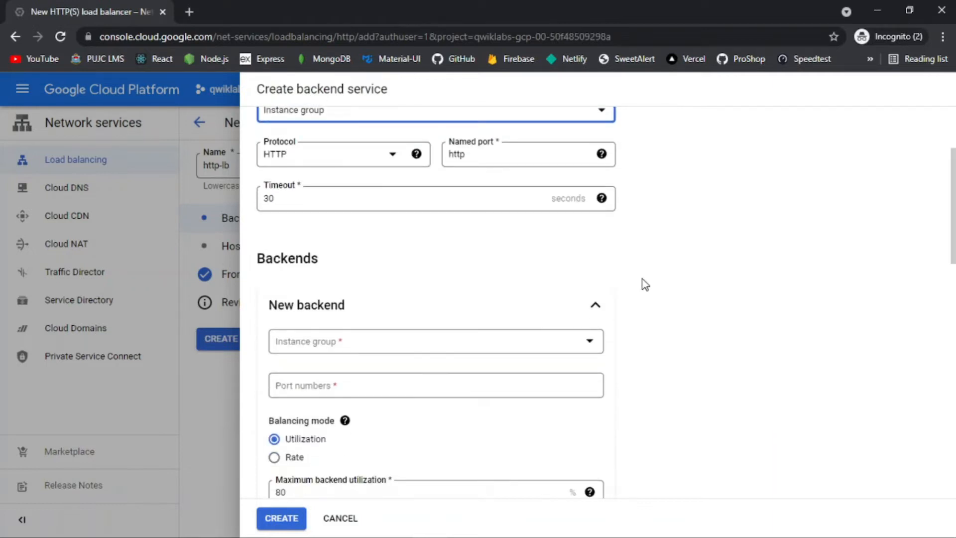
pyautogui.scroll(1, 652, 299)
pyautogui.hotkey('alt', 'Tab')
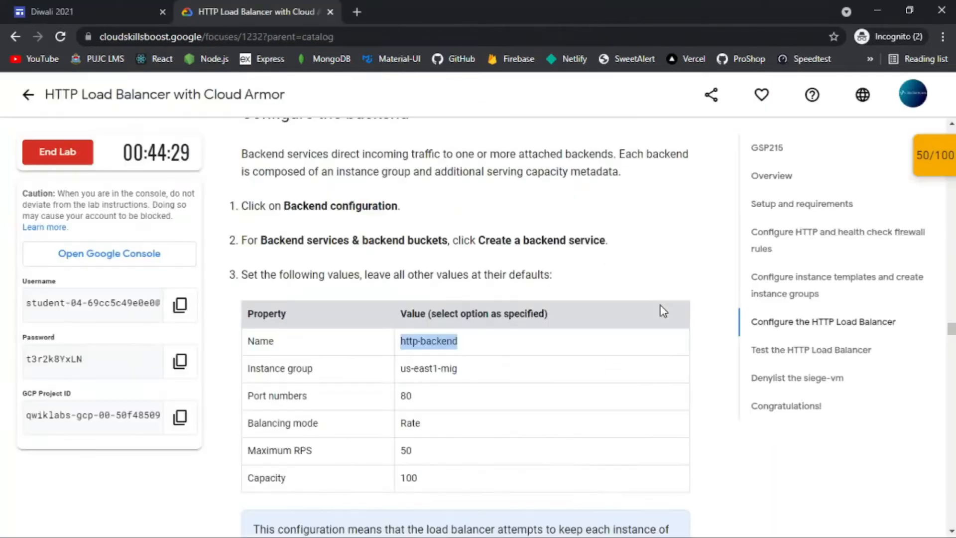
pyautogui.tripleClick(450, 369)
pyautogui.hotkey('alt', 'Tab')
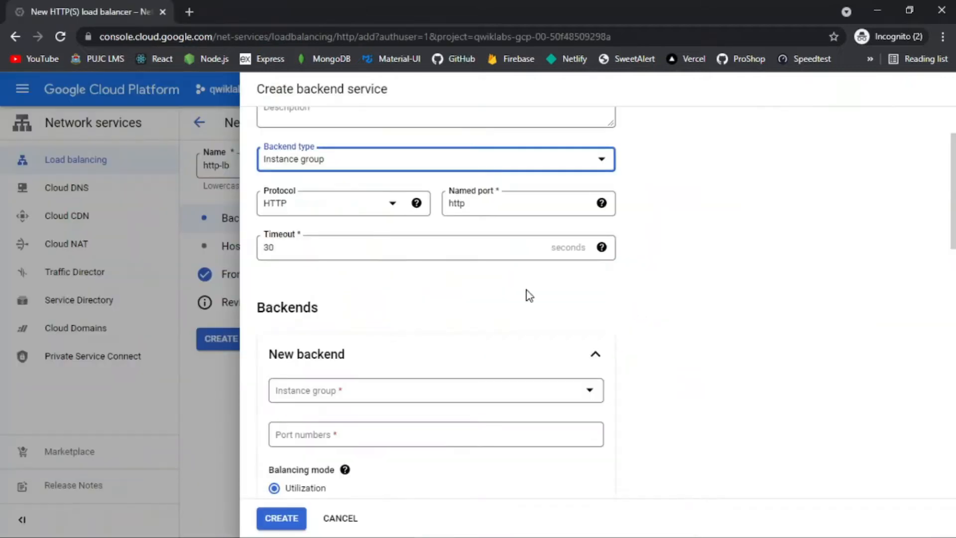
pyautogui.click(455, 390)
pyautogui.click(375, 463)
# Step: Set the us-east1-mig backend's port number to 80 according to the lab table
pyautogui.hotkey('alt', 'Tab')
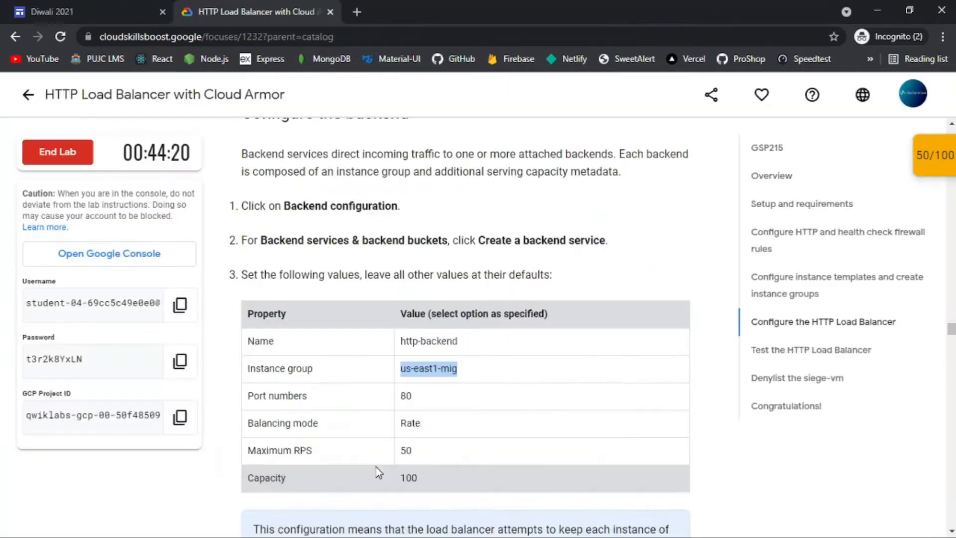
pyautogui.hotkey('alt', 'Tab')
pyautogui.scroll(-3, 500, 344)
pyautogui.click(453, 352)
pyautogui.hotkey('alt', 'Tab')
pyautogui.hotkey('alt', 'Tab')
pyautogui.write('80')
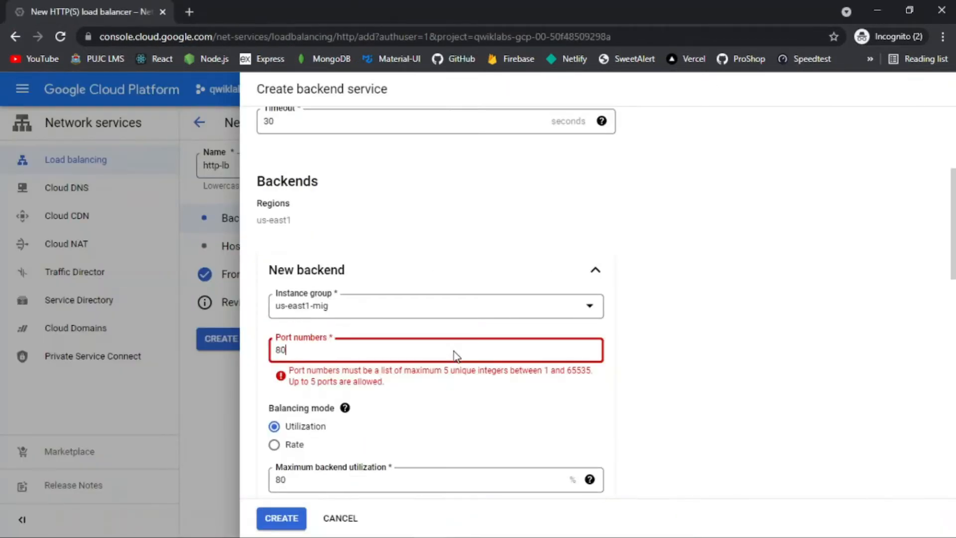
pyautogui.press('Return')
# Step: Set the us-east1-mig backend's balancing mode to Rate with a maximum RPS of 50
pyautogui.hotkey('alt', 'Tab')
pyautogui.hotkey('alt', 'Tab')
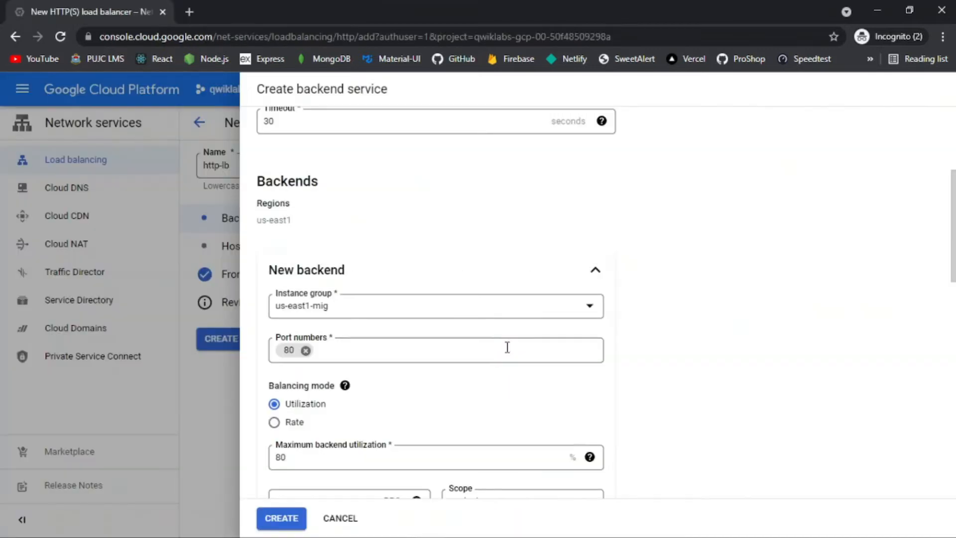
pyautogui.click(275, 424)
pyautogui.scroll(-2, 455, 357)
pyautogui.hotkey('alt', 'Tab')
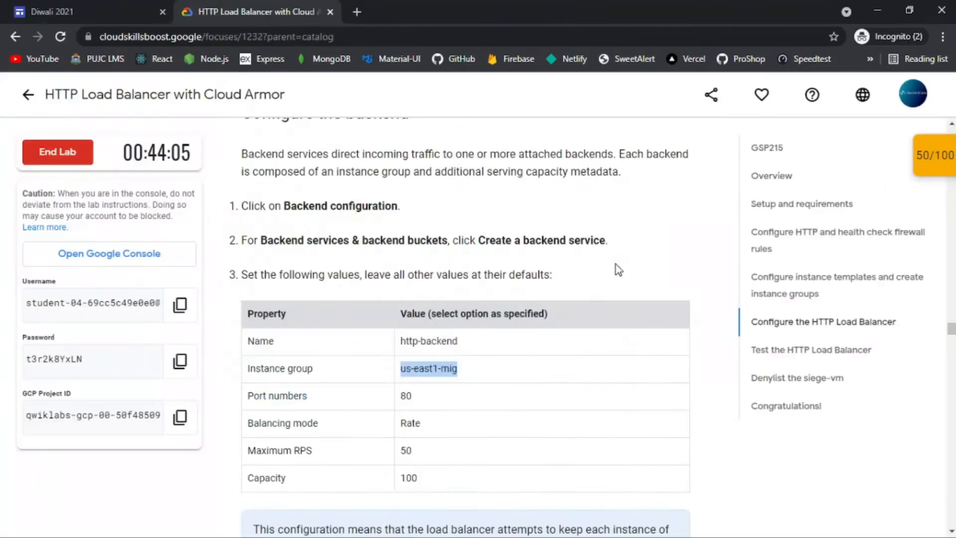
pyautogui.scroll(-1, 552, 362)
pyautogui.hotkey('alt', 'Tab')
pyautogui.click(311, 313)
pyautogui.write('50')
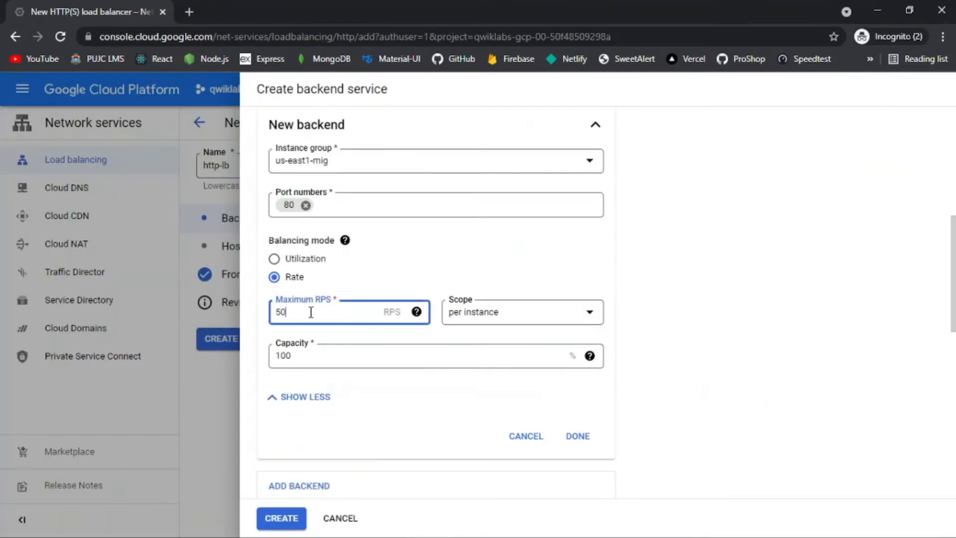
# Step: Check the us-east1-mig backend's settings against the lab table and finish this backend
pyautogui.hotkey('alt', 'Tab')
pyautogui.hotkey('alt', 'Tab')
pyautogui.hotkey('alt', 'Tab')
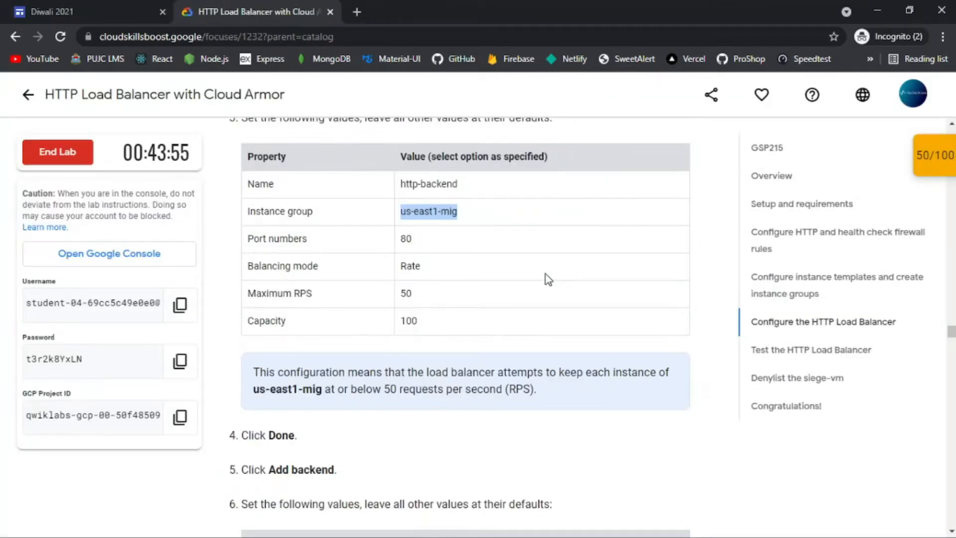
pyautogui.hotkey('alt', 'Tab')
pyautogui.scroll(-2, 545, 274)
pyautogui.click(575, 335)
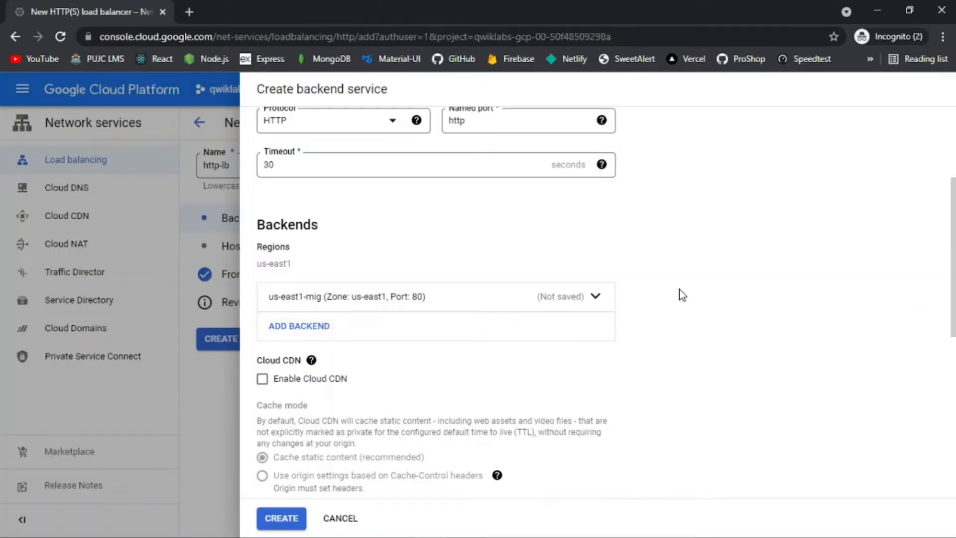
# Step: Add a second backend and set its instance group to europe-west1-mig, as listed in the lab
pyautogui.hotkey('alt', 'Tab')
pyautogui.hotkey('alt', 'Tab')
pyautogui.click(308, 329)
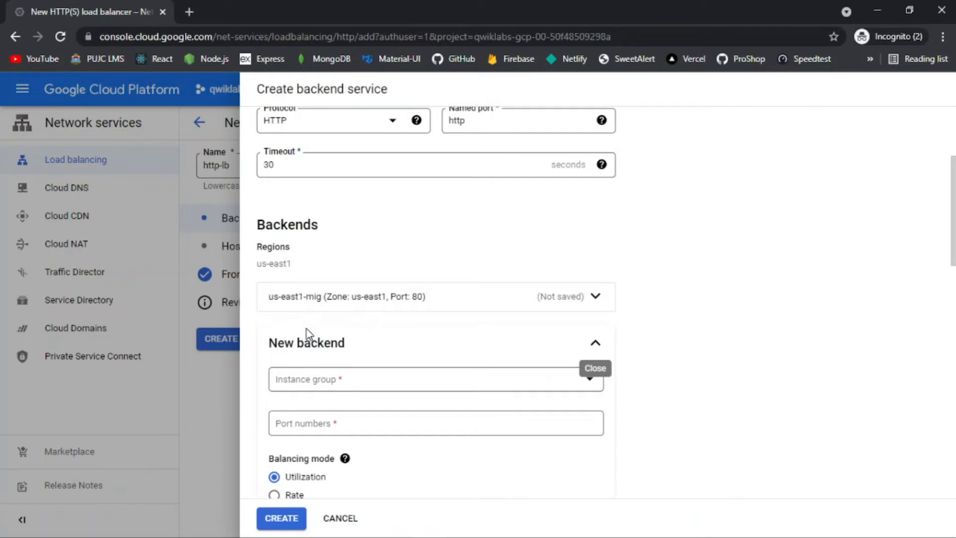
pyautogui.scroll(-1, 645, 324)
pyautogui.hotkey('alt', 'Tab')
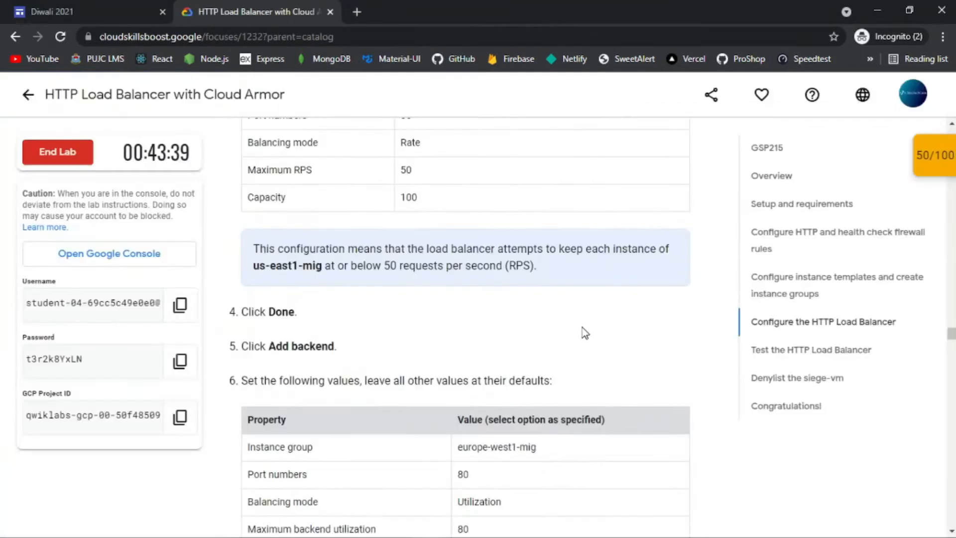
pyautogui.scroll(-2, 583, 333)
pyautogui.tripleClick(525, 324)
pyautogui.hotkey('alt', 'Tab')
pyautogui.click(474, 304)
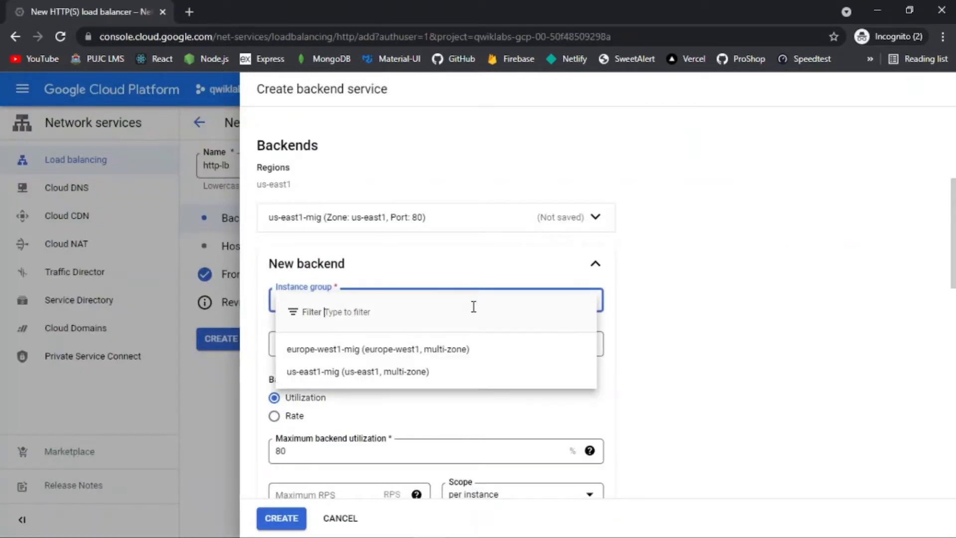
pyautogui.click(428, 351)
# Step: Set the europe-west1-mig backend's port number to 80, checking the value in the lab table
pyautogui.click(450, 346)
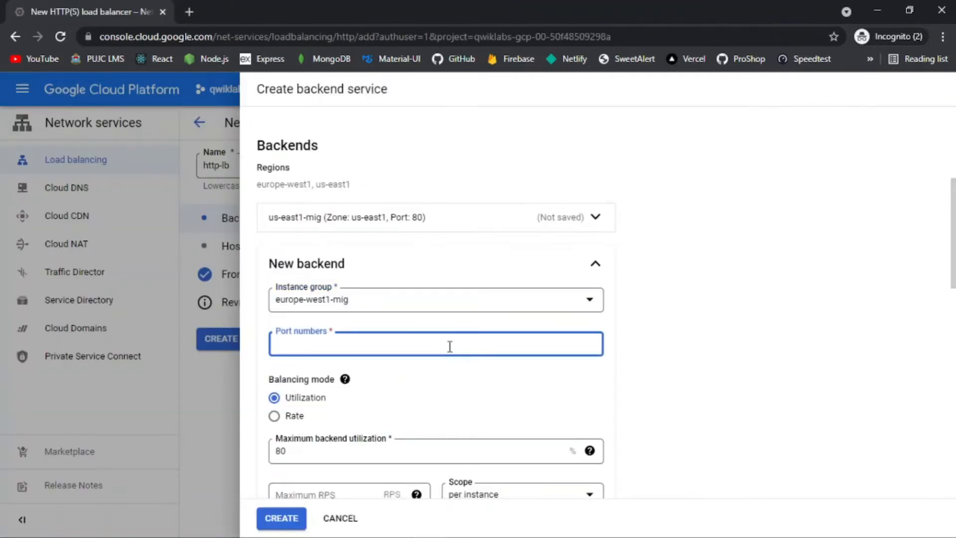
pyautogui.hotkey('alt', 'Tab')
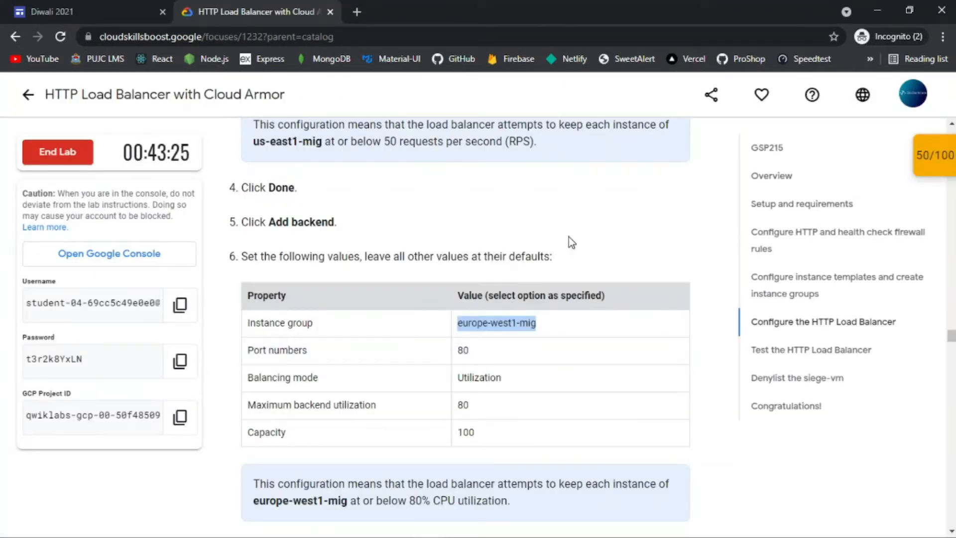
pyautogui.hotkey('alt', 'Tab')
pyautogui.hotkey('alt', 'Tab')
pyautogui.hotkey('alt', 'Tab')
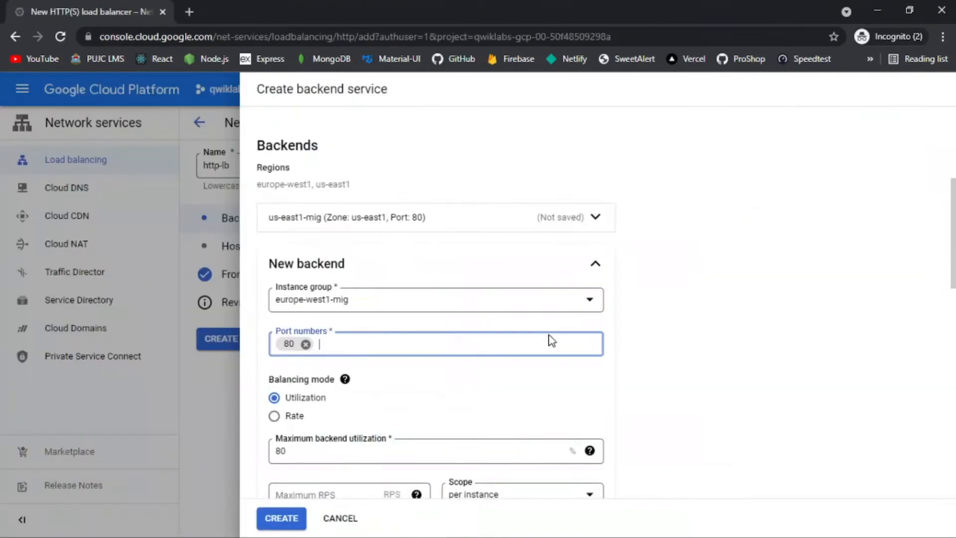
# Step: Compare the europe-west1-mig backend's balancing mode, utilization and capacity with the lab table, keep the defaults and finish the backend
pyautogui.scroll(-3, 426, 430)
pyautogui.hotkey('alt', 'Tab')
pyautogui.hotkey('alt', 'Tab')
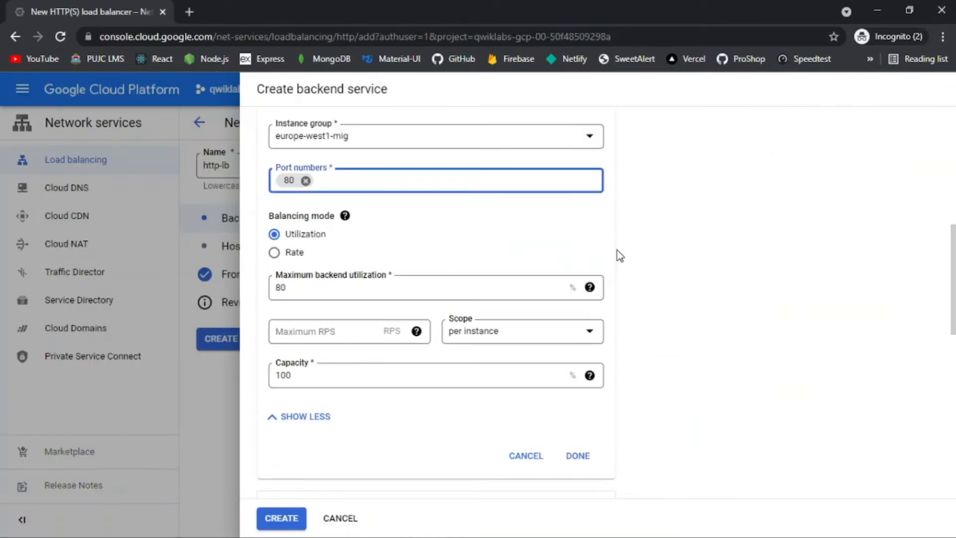
pyautogui.hotkey('alt', 'Tab')
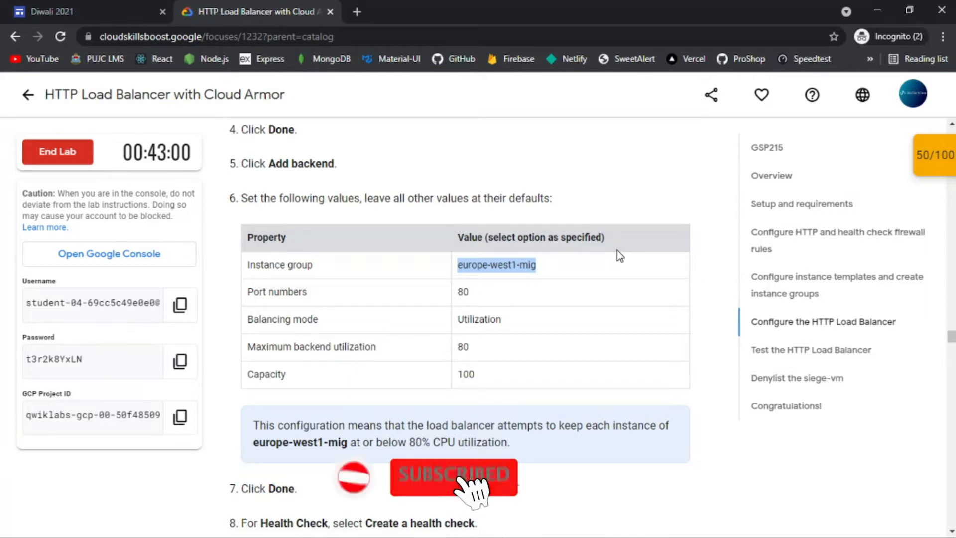
pyautogui.scroll(-1, 704, 247)
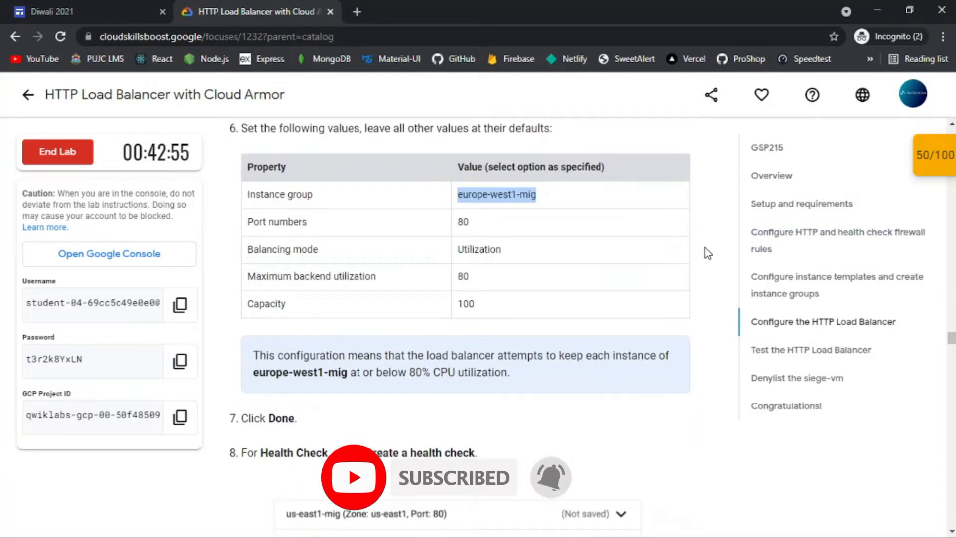
pyautogui.hotkey('alt', 'Tab')
pyautogui.scroll(-1, 663, 269)
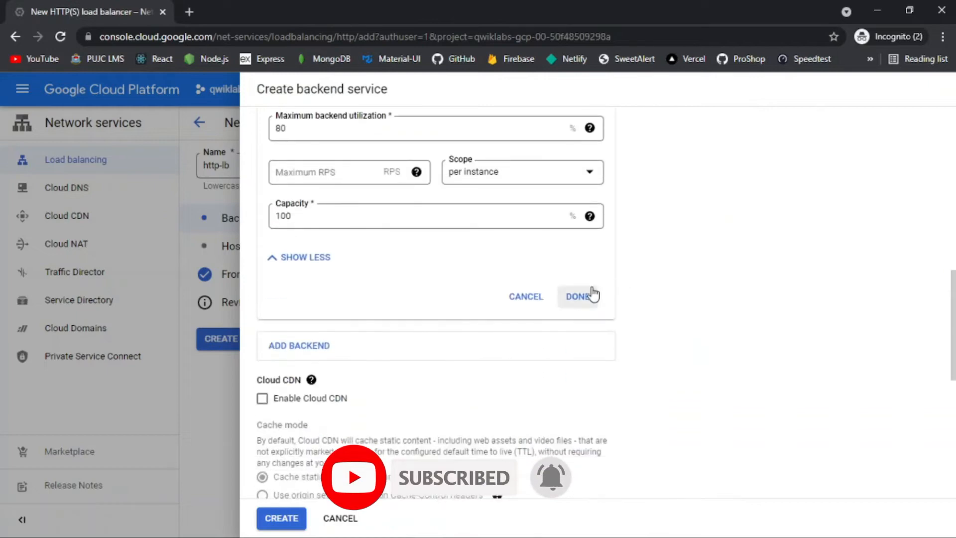
pyautogui.hotkey('alt', 'Tab')
pyautogui.hotkey('alt', 'Tab')
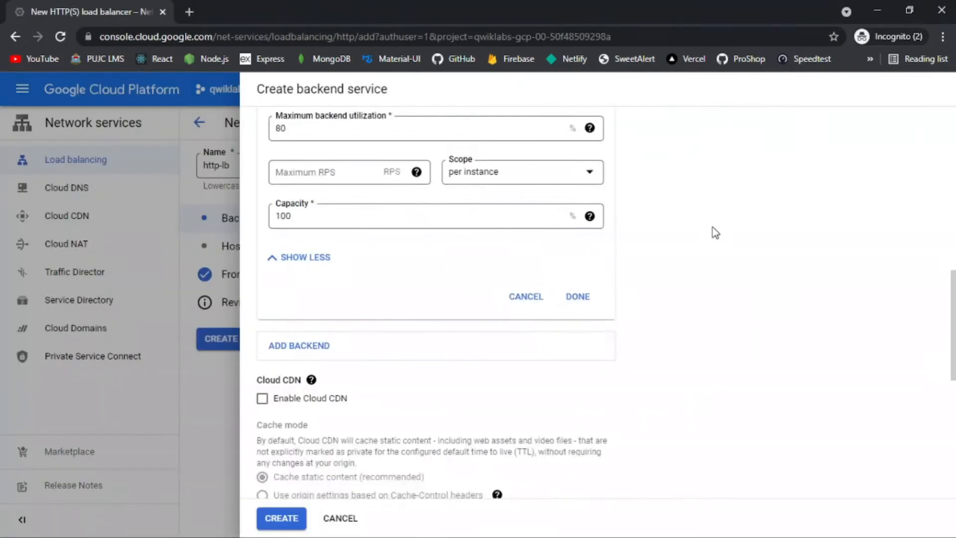
pyautogui.hotkey('alt', 'Tab')
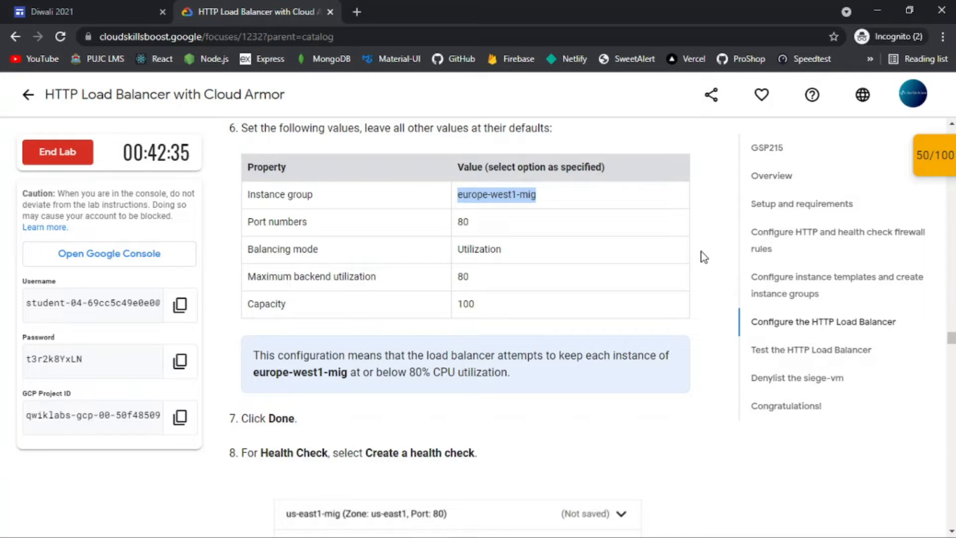
pyautogui.scroll(1, 701, 272)
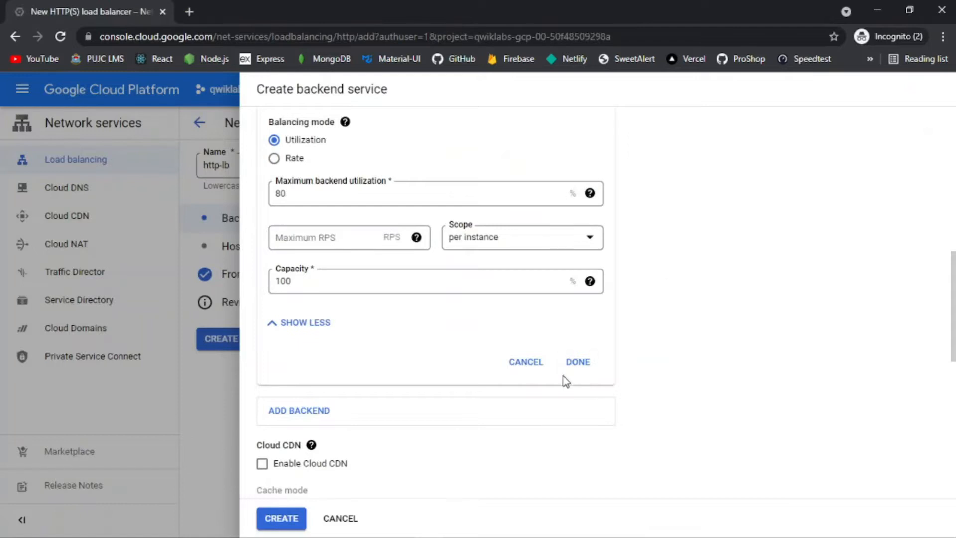
pyautogui.click(568, 369)
# Step: Start creating a new health check for the backend service, following the lab instructions
pyautogui.scroll(-2, 679, 297)
pyautogui.hotkey('alt', 'Tab')
pyautogui.scroll(-3, 623, 351)
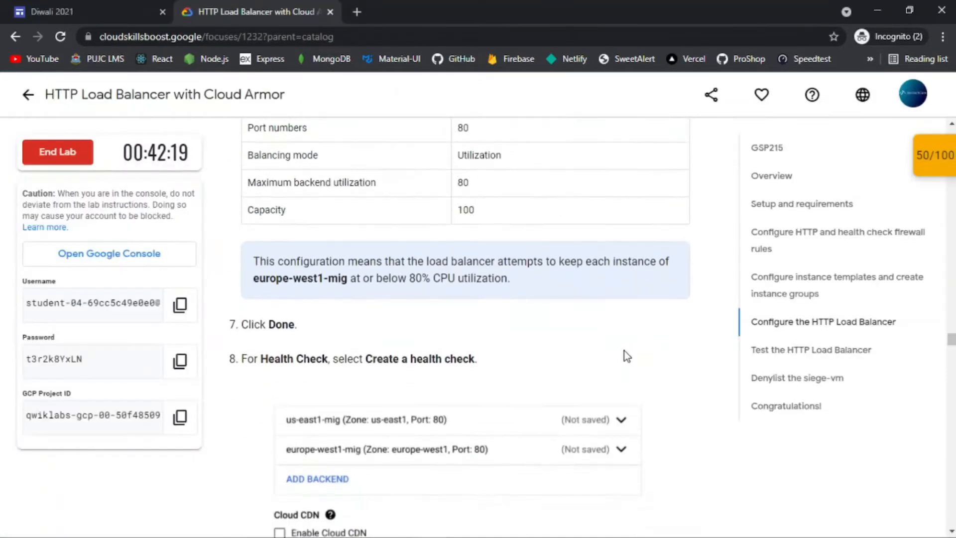
pyautogui.hotkey('alt', 'Tab')
pyautogui.scroll(-10, 523, 299)
pyautogui.hotkey('alt', 'Tab')
pyautogui.scroll(-3, 533, 308)
pyautogui.hotkey('alt', 'Tab')
pyautogui.click(557, 301)
pyautogui.click(379, 381)
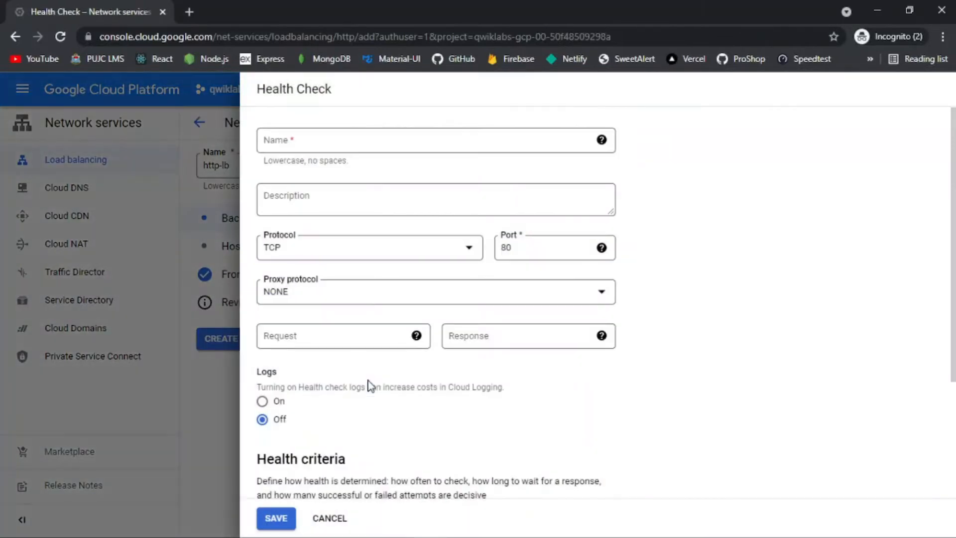
# Step: Name the health check http-health-check, copying the name from the lab's health check table
pyautogui.hotkey('alt', 'Tab')
pyautogui.scroll(-6, 539, 302)
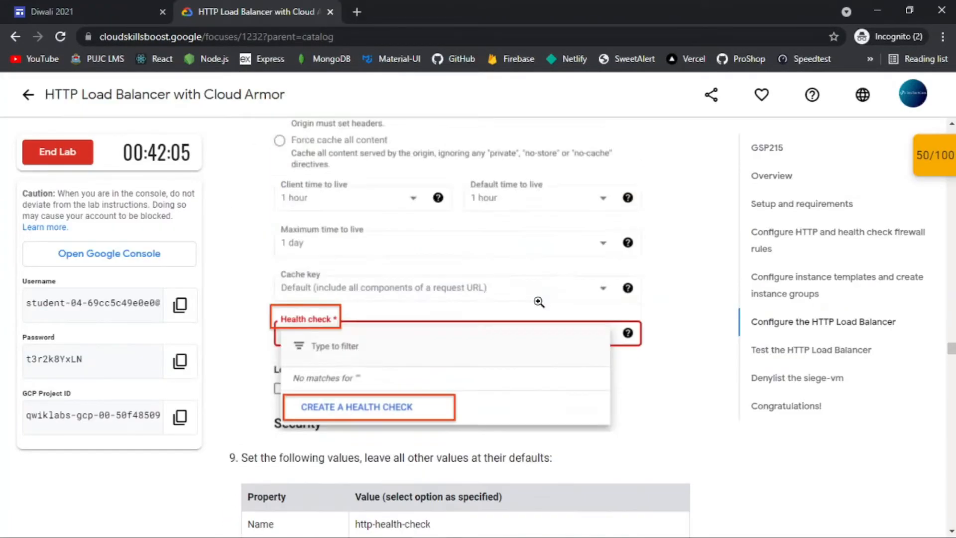
pyautogui.scroll(8, 540, 301)
pyautogui.scroll(-15, 540, 302)
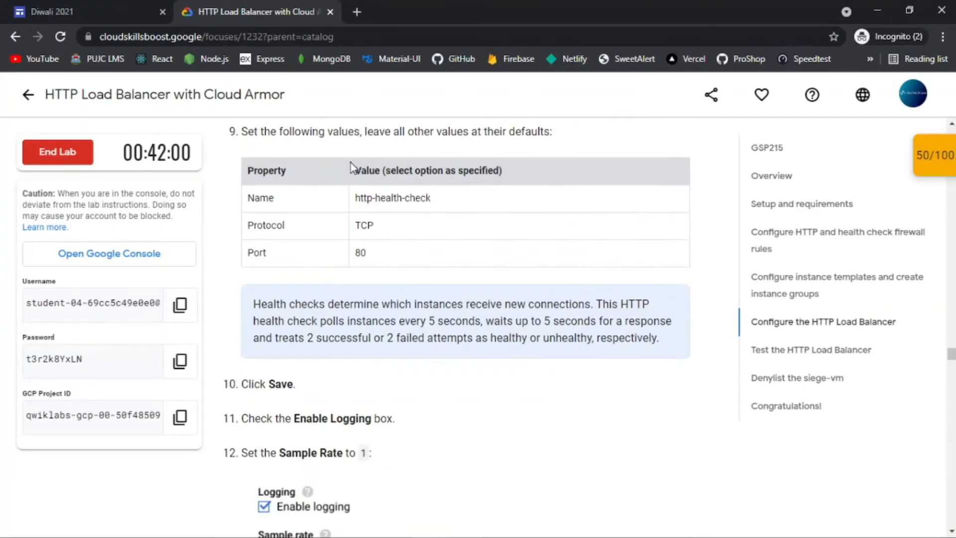
pyautogui.tripleClick(405, 197)
pyautogui.hotkey('ctrl', 'c')
pyautogui.hotkey('alt', 'Tab')
pyautogui.click(357, 140)
pyautogui.hotkey('ctrl', 'v')
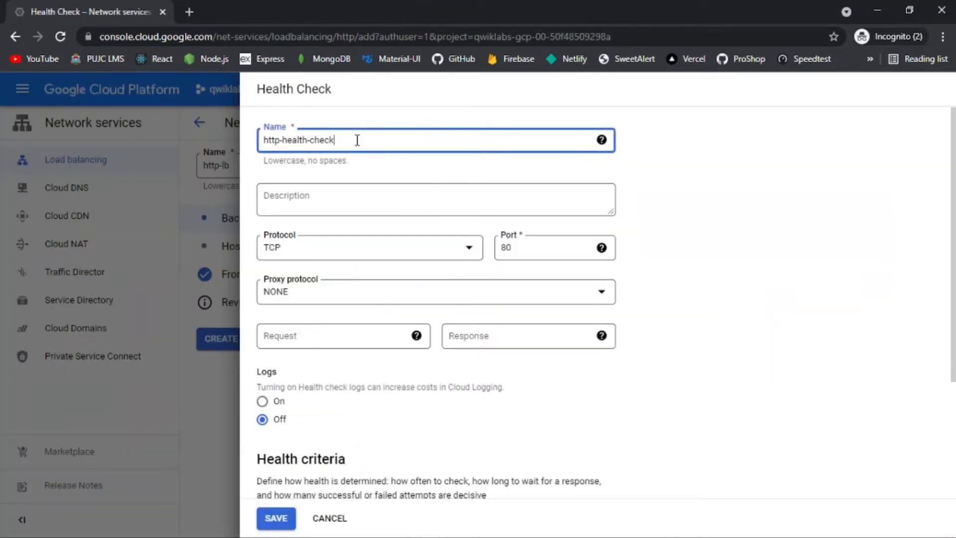
# Step: Check the health check's protocol and port against the lab table and save the health check
pyautogui.hotkey('alt', 'Tab')
pyautogui.hotkey('alt', 'Tab')
pyautogui.hotkey('alt', 'Tab')
pyautogui.scroll(-2, 523, 280)
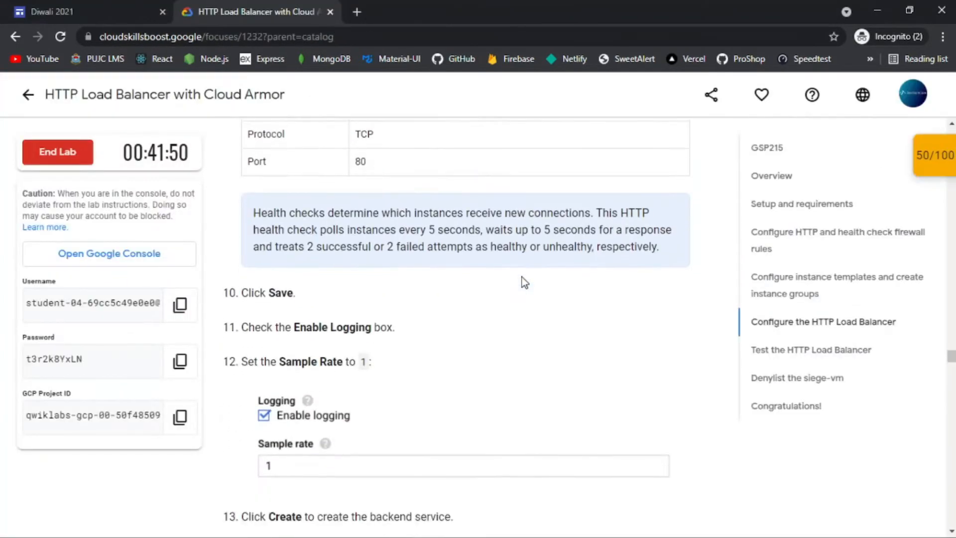
pyautogui.hotkey('alt', 'Tab')
pyautogui.click(294, 525)
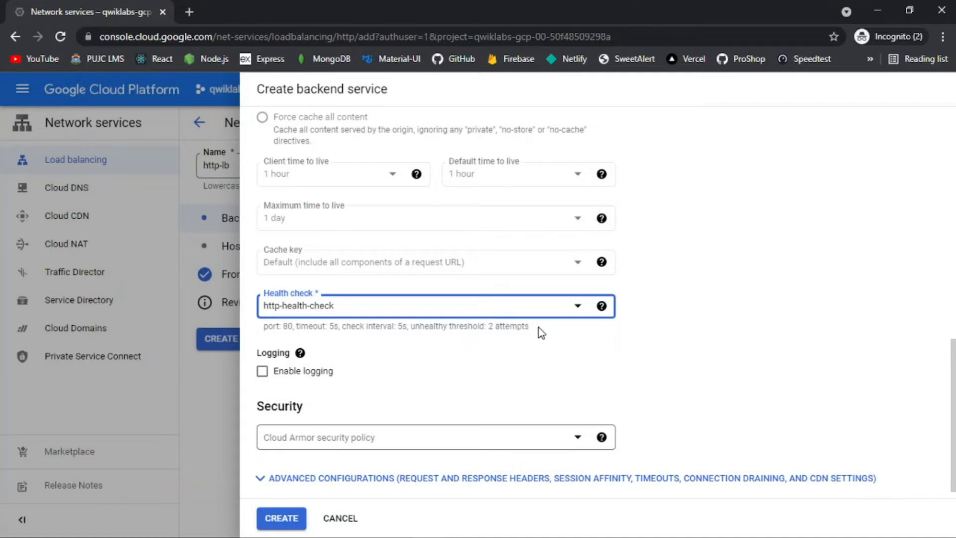
# Step: Enable logging for the backend service, as instructed in the lab
pyautogui.hotkey('alt', 'Tab')
pyautogui.scroll(-1, 548, 313)
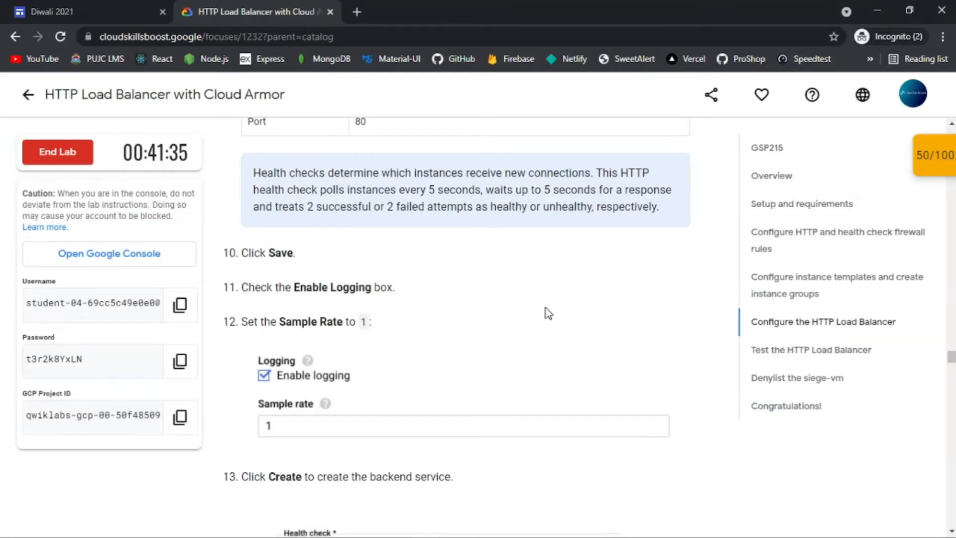
pyautogui.hotkey('alt', 'Tab')
pyautogui.scroll(-1, 534, 276)
pyautogui.click(307, 359)
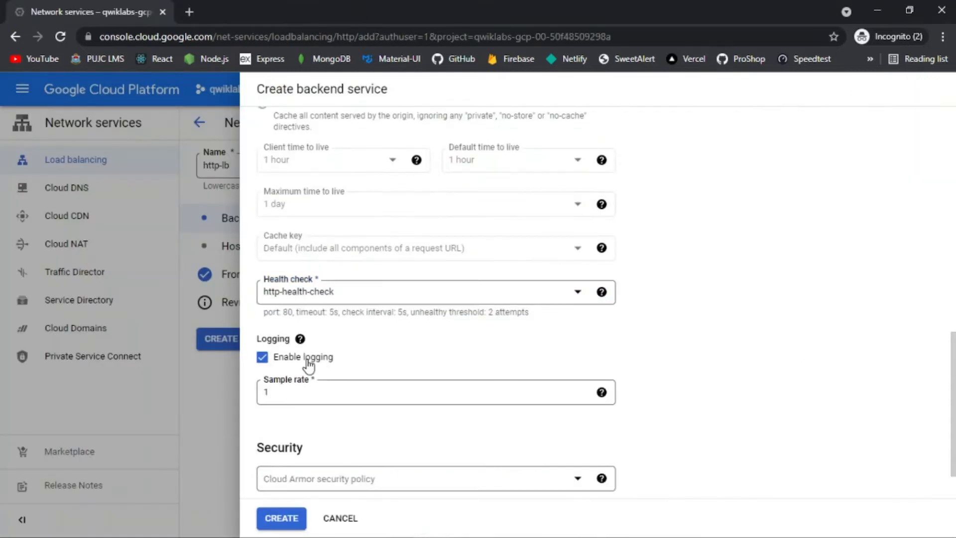
# Step: Check the logging sample rate against the lab, create the backend service, and go to the lab's Configure the frontend section
pyautogui.hotkey('alt', 'Tab')
pyautogui.hotkey('alt', 'Tab')
pyautogui.hotkey('alt', 'Tab')
pyautogui.scroll(-3, 475, 277)
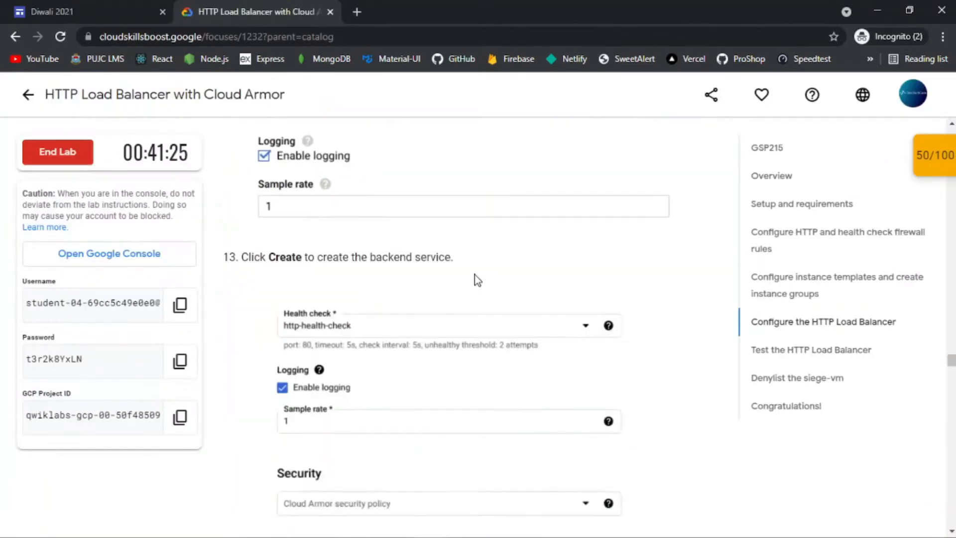
pyautogui.scroll(-1, 474, 274)
pyautogui.hotkey('alt', 'Tab')
pyautogui.click(299, 518)
pyautogui.hotkey('alt', 'Tab')
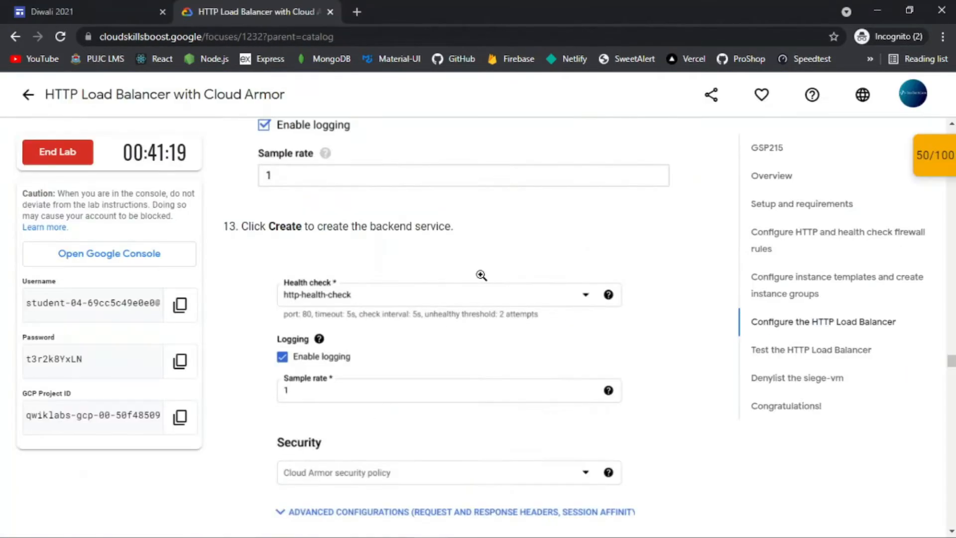
pyautogui.scroll(-5, 481, 277)
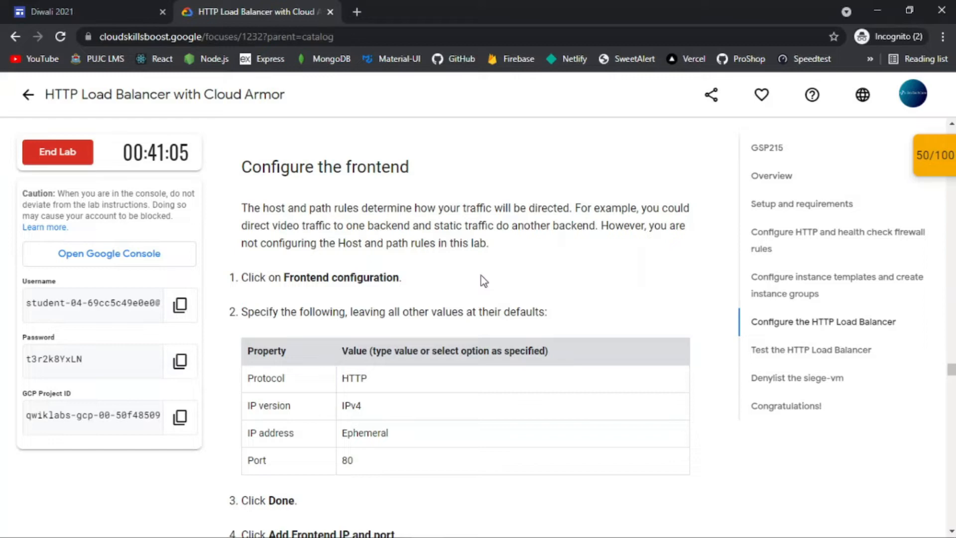
# Step: Open the load balancer's frontend configuration in the console and go to the lab's first frontend table
pyautogui.scroll(-1, 585, 267)
pyautogui.scroll(1, 586, 267)
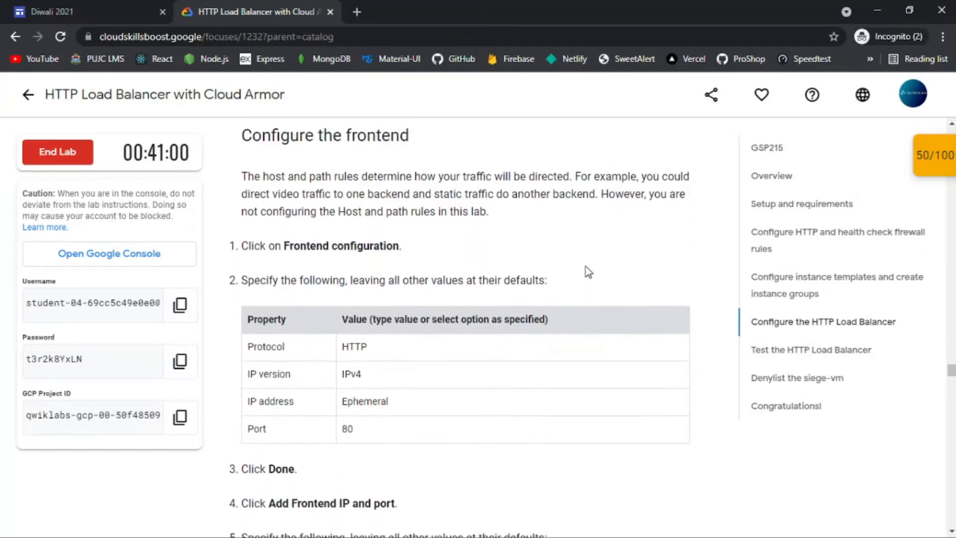
pyautogui.hotkey('alt', 'Tab')
pyautogui.click(317, 279)
pyautogui.click(300, 280)
pyautogui.hotkey('alt', 'Tab')
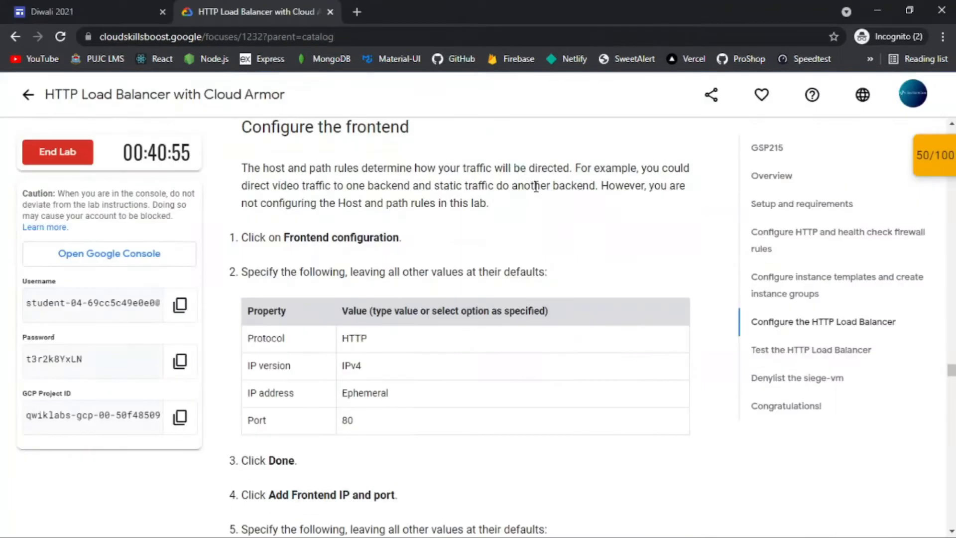
pyautogui.hotkey('alt', 'Tab')
pyautogui.hotkey('alt', 'Tab')
pyautogui.scroll(-1, 559, 275)
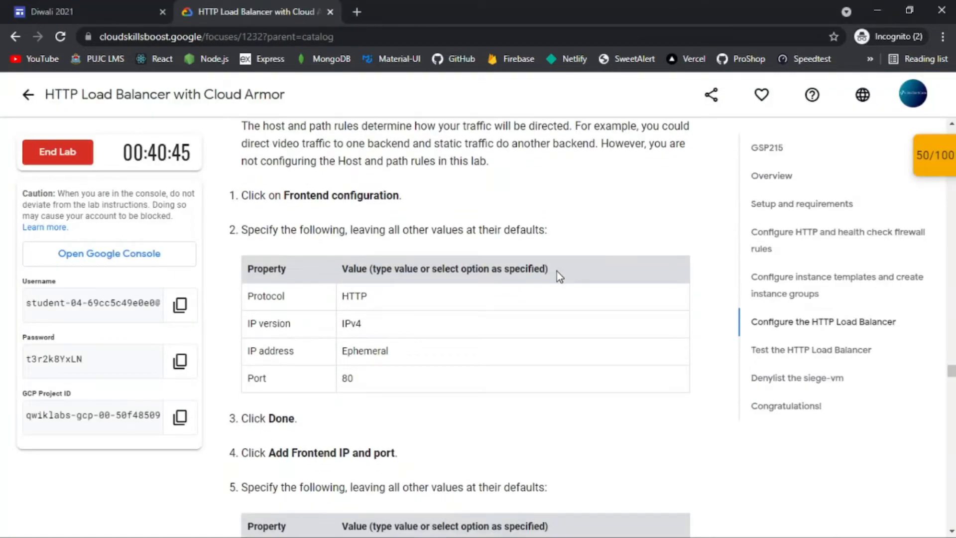
# Step: Check the first frontend against the lab's values (HTTP, IPv4, Ephemeral, port 80) and save it
pyautogui.doubleClick(351, 323)
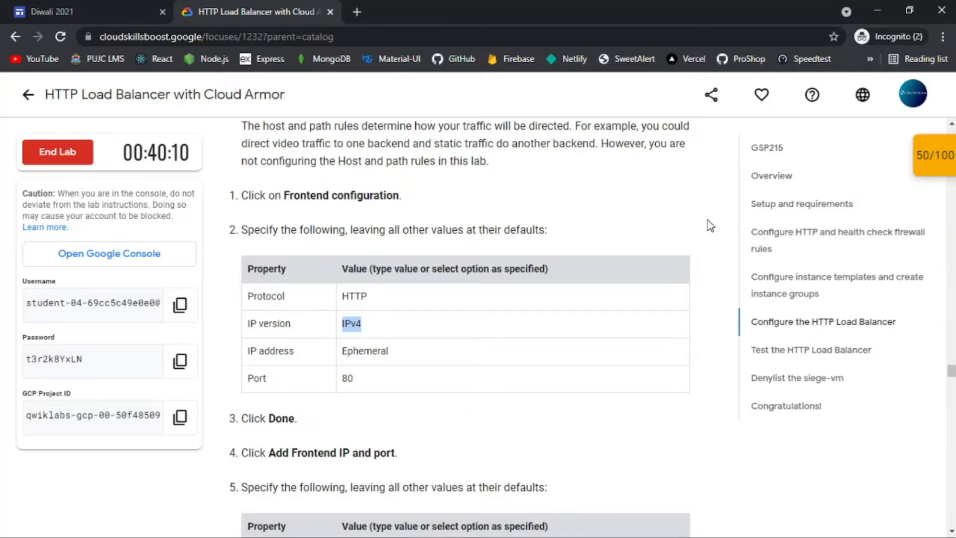
pyautogui.hotkey('alt', 'Tab')
pyautogui.hotkey('alt', 'Tab')
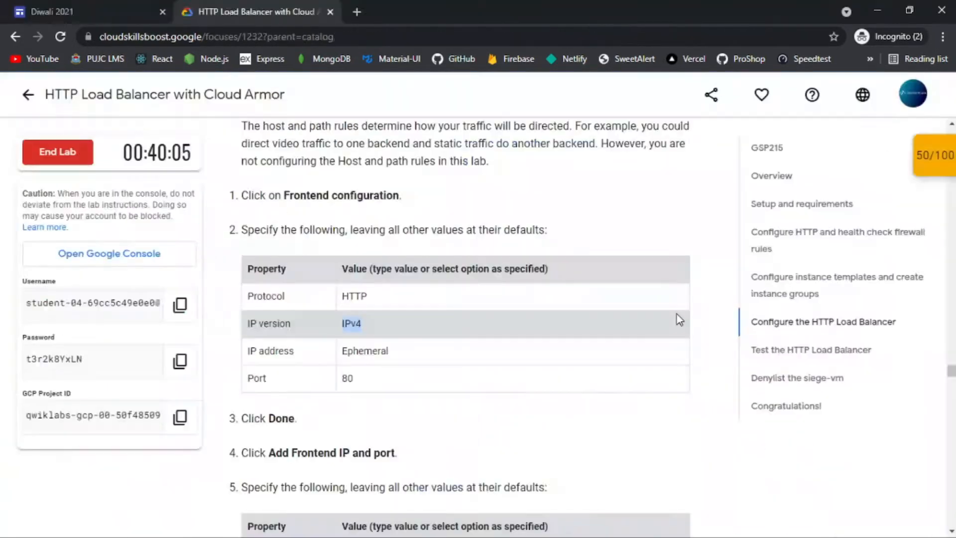
pyautogui.hotkey('alt', 'Tab')
pyautogui.hotkey('alt', 'Tab')
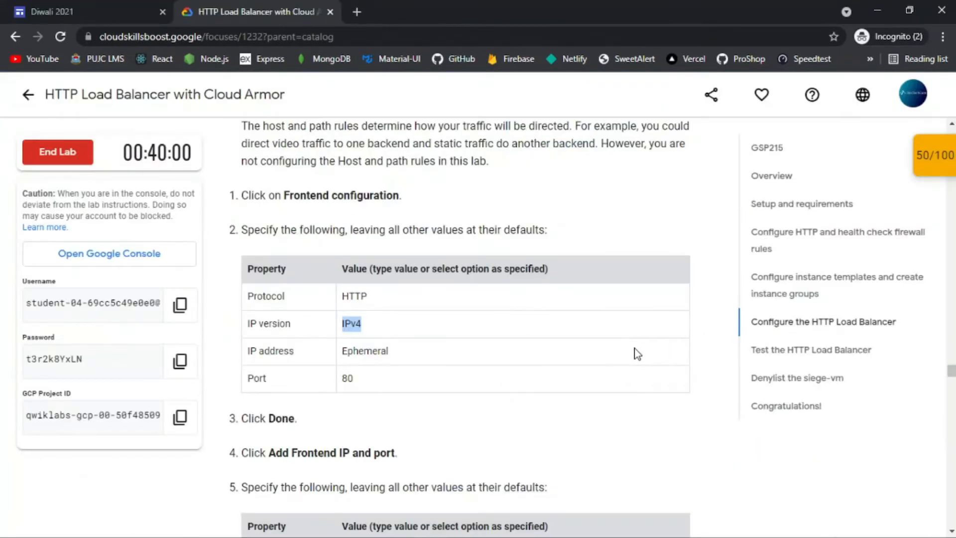
pyautogui.hotkey('alt', 'Tab')
pyautogui.hotkey('alt', 'Tab')
pyautogui.hotkey('alt', 'Tab')
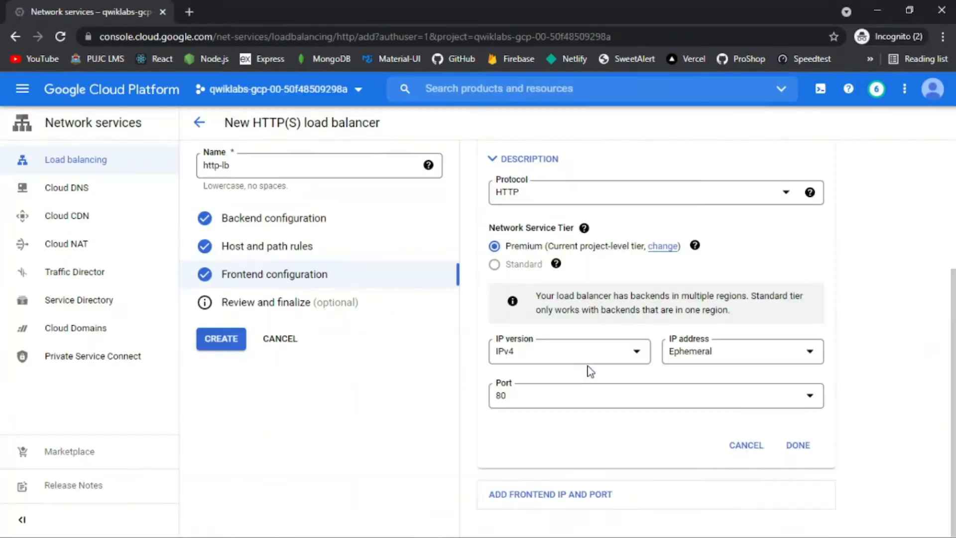
pyautogui.click(807, 443)
# Step: Add a second HTTP frontend with IP version IPv6, leaving the Ephemeral address and port 80, and save it
pyautogui.click(543, 272)
pyautogui.hotkey('alt', 'Tab')
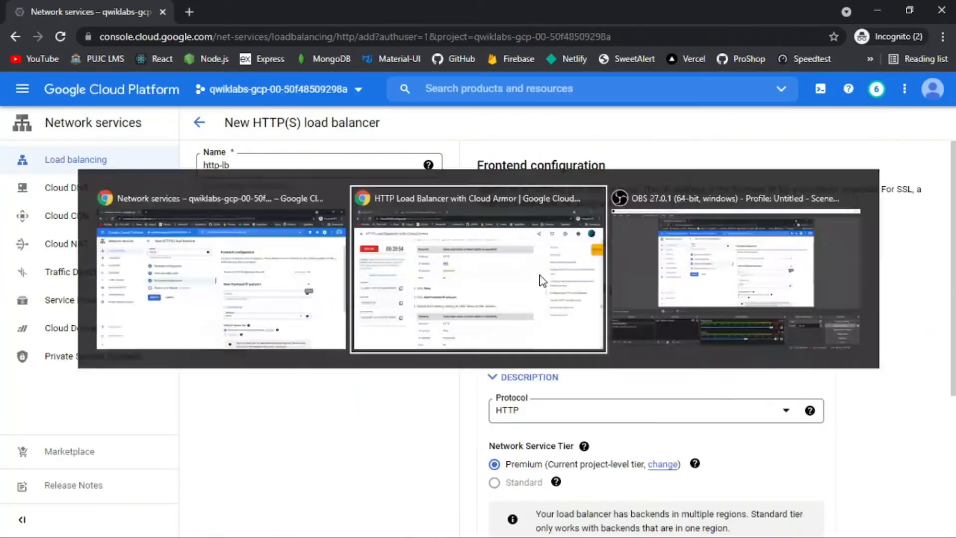
pyautogui.scroll(-2, 553, 373)
pyautogui.hotkey('alt', 'Tab')
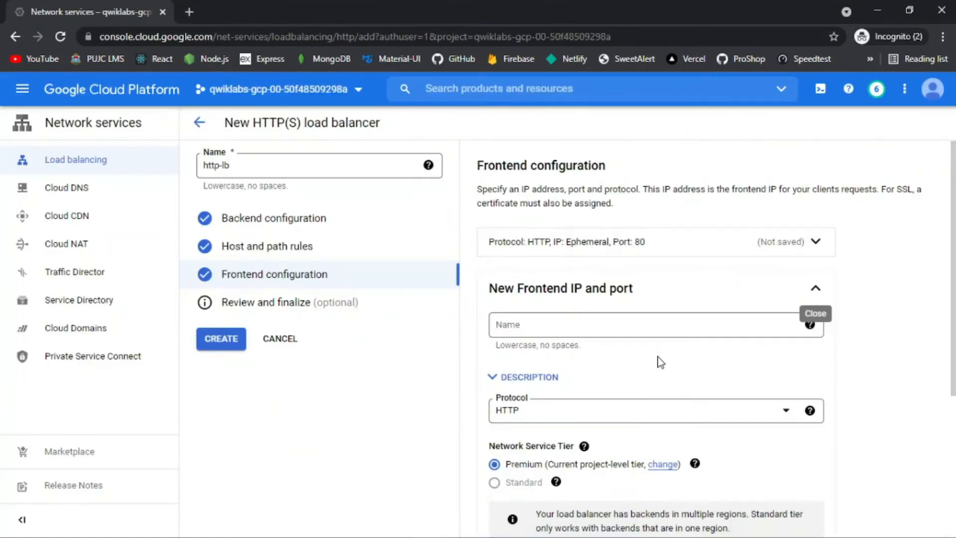
pyautogui.scroll(-4, 663, 378)
pyautogui.click(568, 363)
pyautogui.hotkey('alt', 'Tab')
pyautogui.hotkey('alt', 'Tab')
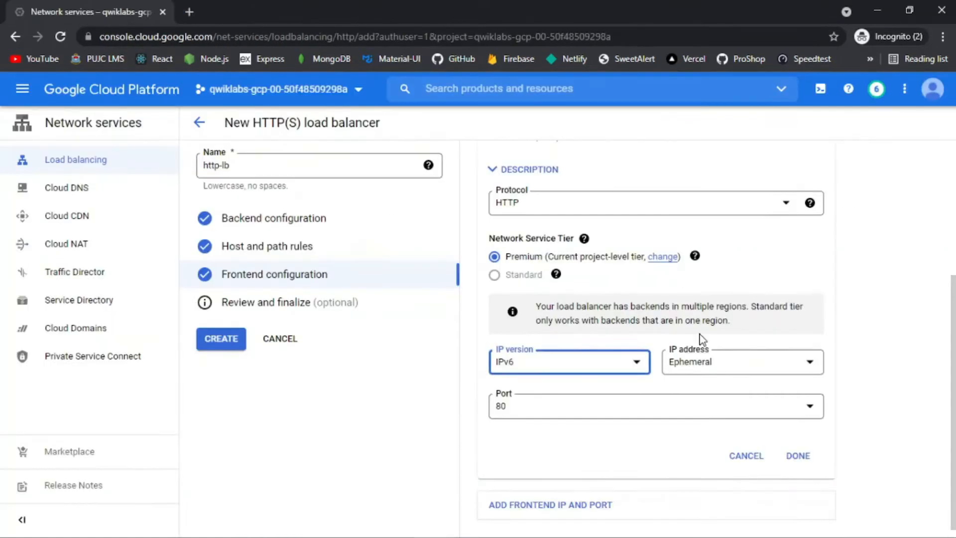
pyautogui.hotkey('alt', 'Tab')
pyautogui.hotkey('alt', 'Tab')
pyautogui.click(807, 446)
# Step: Open the load balancer's Review and finalize summary, as instructed in the lab
pyautogui.hotkey('alt', 'Tab')
pyautogui.scroll(-6, 656, 397)
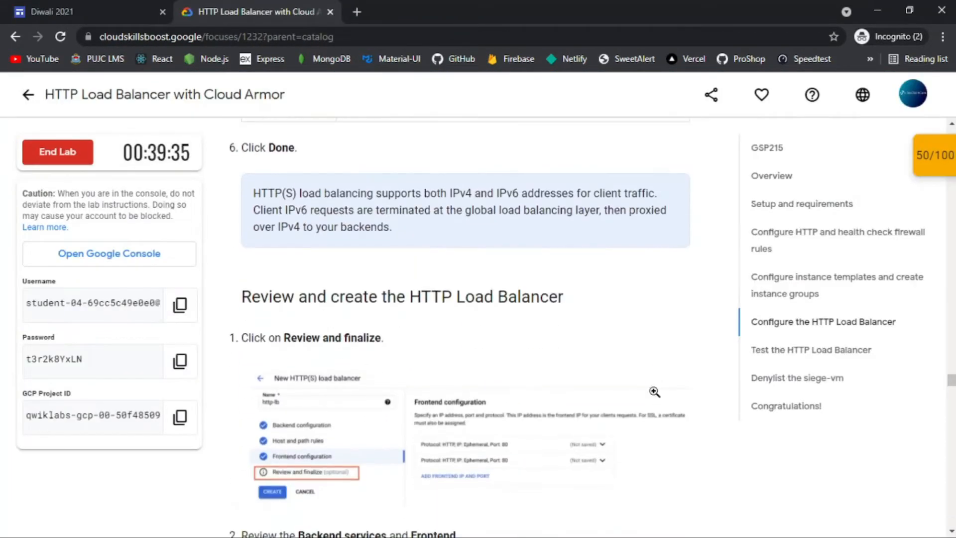
pyautogui.hotkey('alt', 'Tab')
pyautogui.click(293, 310)
pyautogui.hotkey('alt', 'Tab')
pyautogui.scroll(-2, 467, 262)
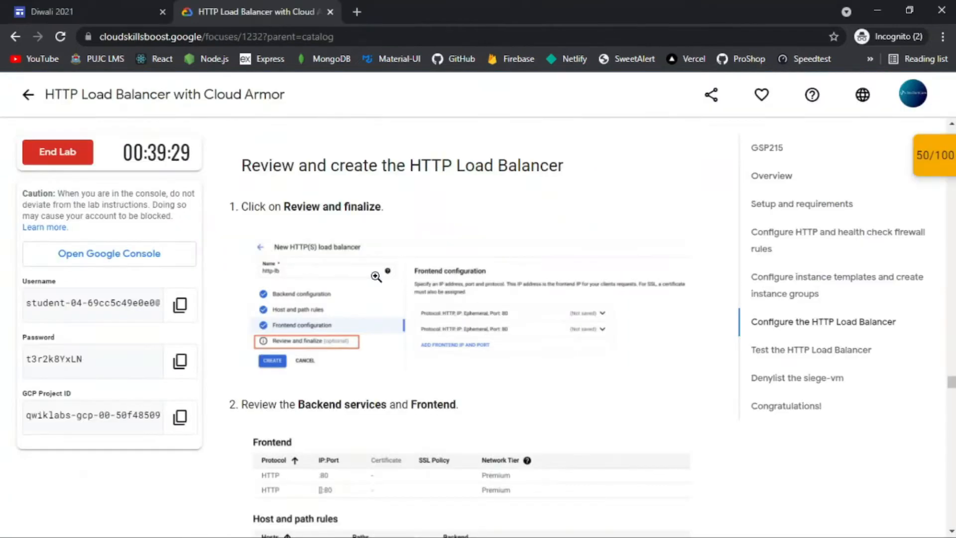
# Step: Compare the summary's frontend, host and path rules and backend services with the lab's reference images
pyautogui.scroll(-2, 467, 263)
pyautogui.hotkey('alt', 'Tab')
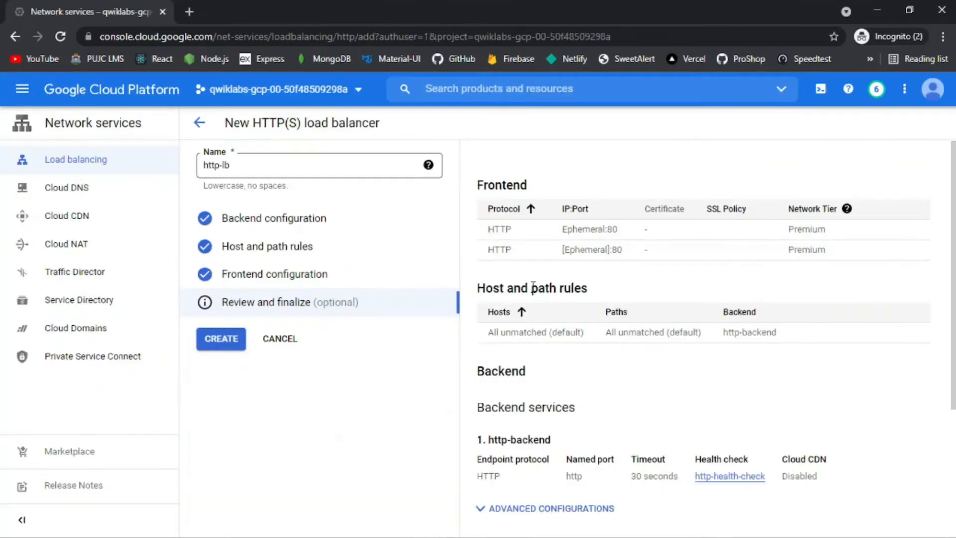
pyautogui.scroll(-4, 639, 256)
pyautogui.hotkey('alt', 'Tab')
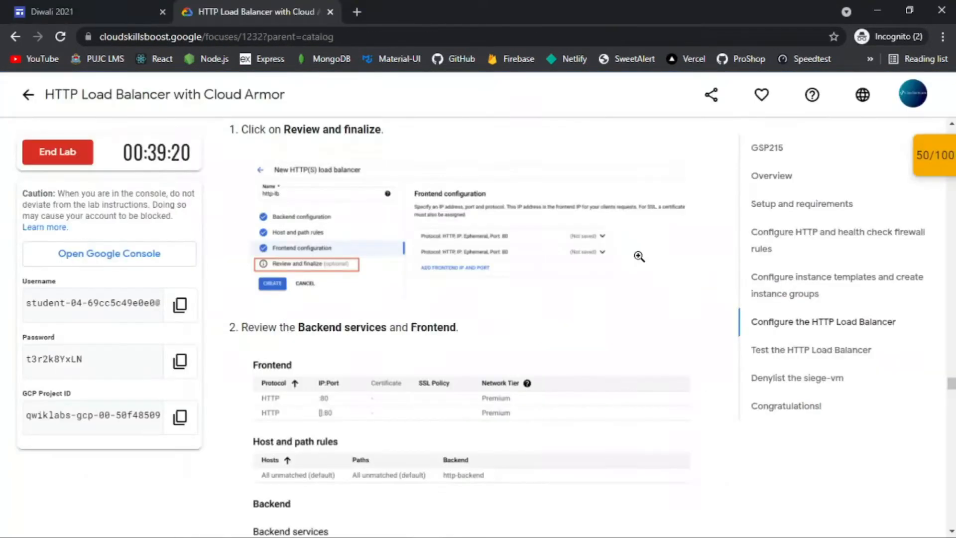
pyautogui.scroll(-2, 639, 256)
pyautogui.scroll(-4, 639, 256)
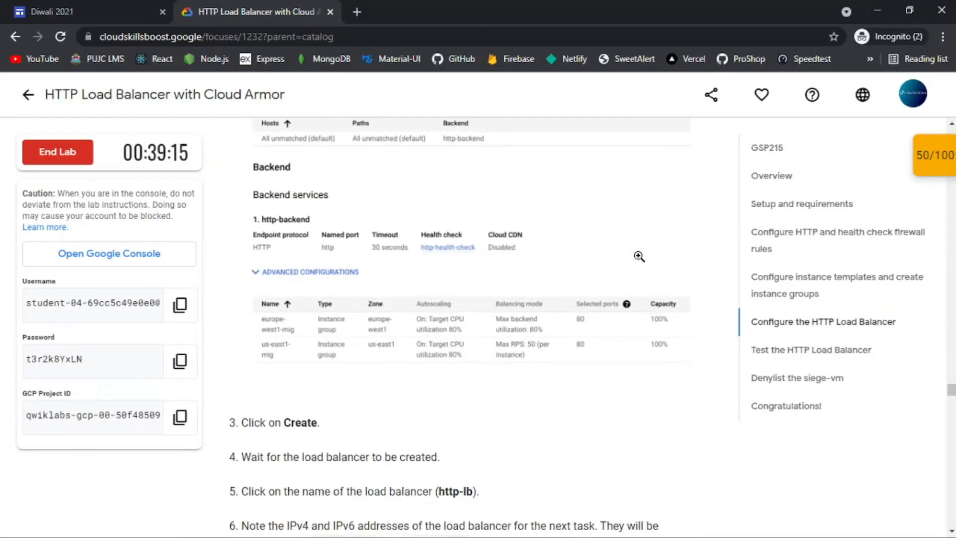
pyautogui.hotkey('alt', 'Tab')
pyautogui.hotkey('alt', 'Tab')
# Step: Read the lab's remaining creation instructions and create the http-lb load balancer
pyautogui.scroll(-2, 636, 256)
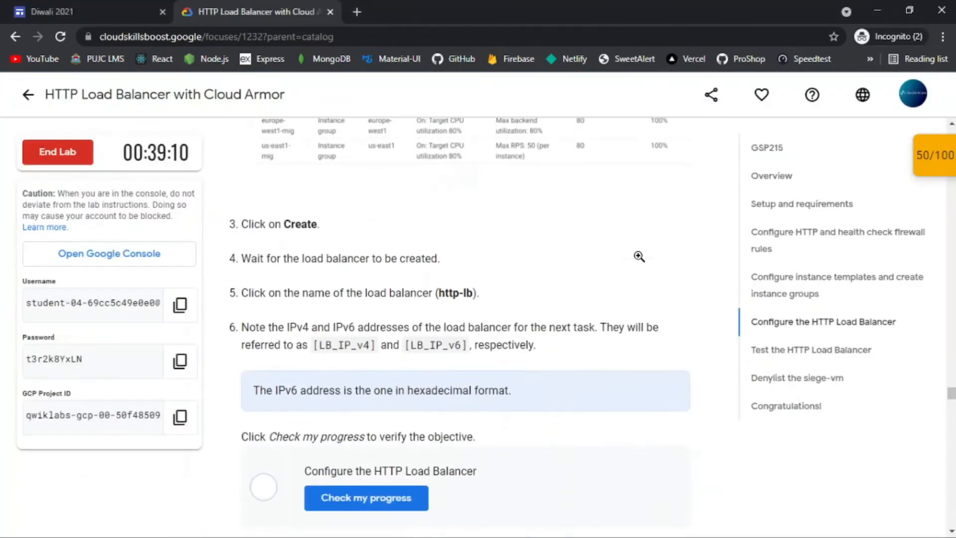
pyautogui.hotkey('alt', 'Tab')
pyautogui.hotkey('alt', 'Tab')
pyautogui.scroll(-2, 352, 345)
pyautogui.hotkey('alt', 'Tab')
pyautogui.click(221, 344)
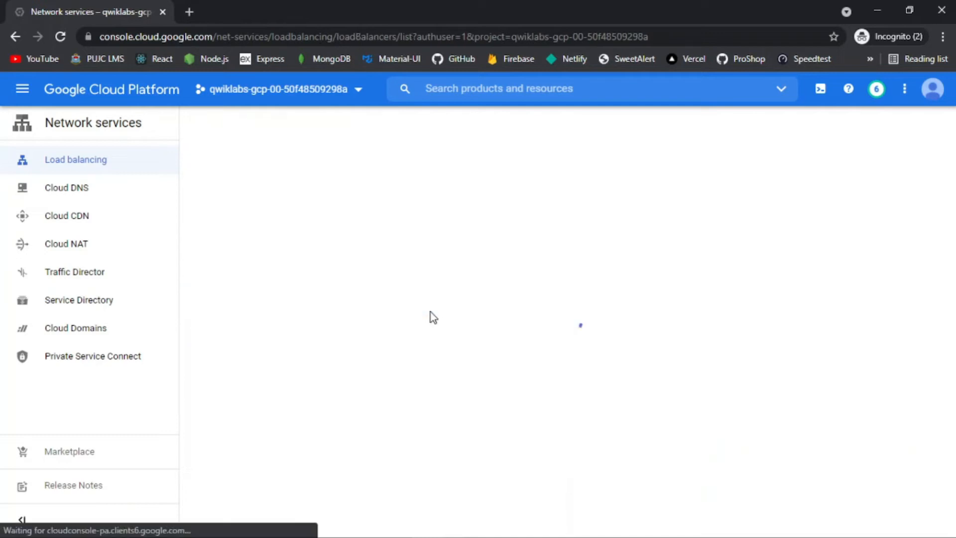
# Step: Check the lab's instruction after creation, refresh the load balancers list and open http-lb's details
pyautogui.hotkey('alt', 'Tab')
pyautogui.scroll(-2, 528, 276)
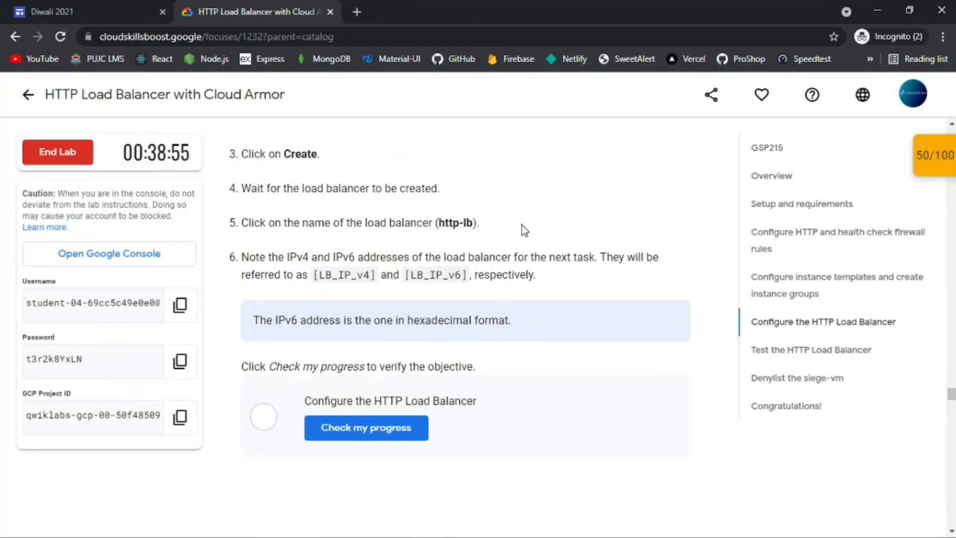
pyautogui.hotkey('alt', 'Tab')
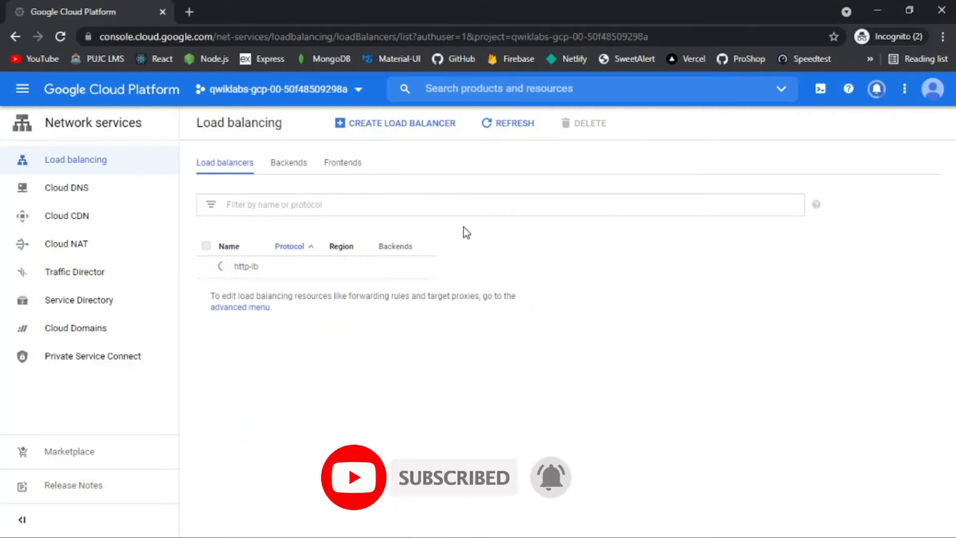
pyautogui.hotkey('alt', 'Tab')
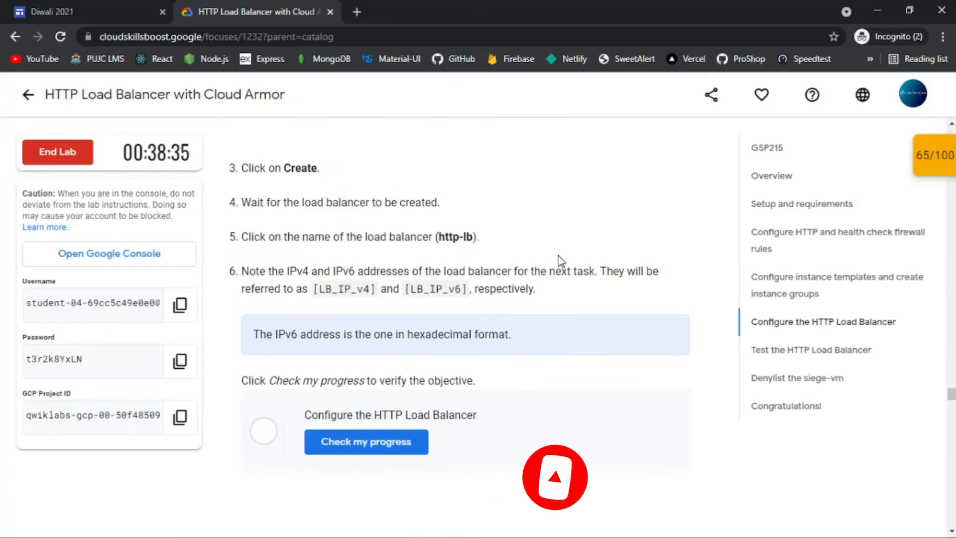
pyautogui.scroll(-1, 558, 256)
pyautogui.hotkey('alt', 'Tab')
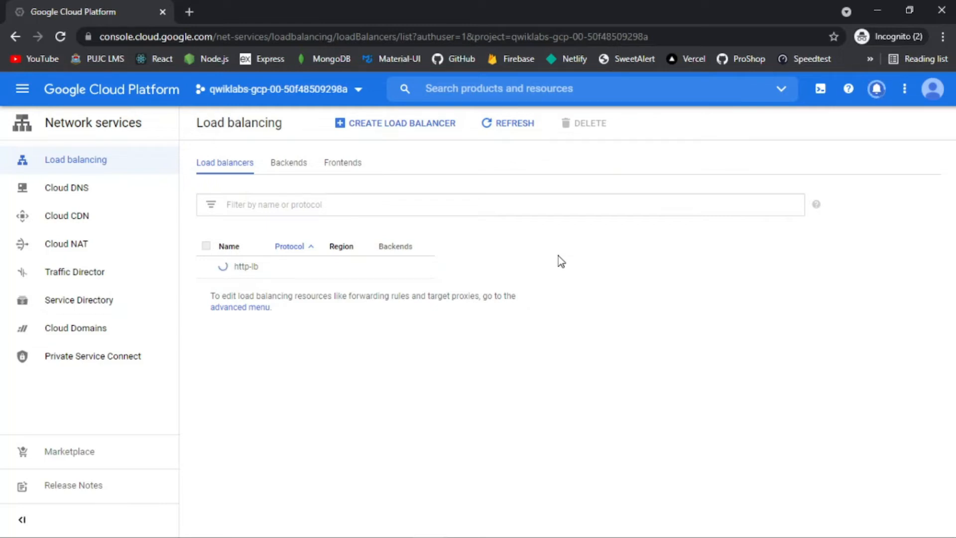
pyautogui.click(513, 123)
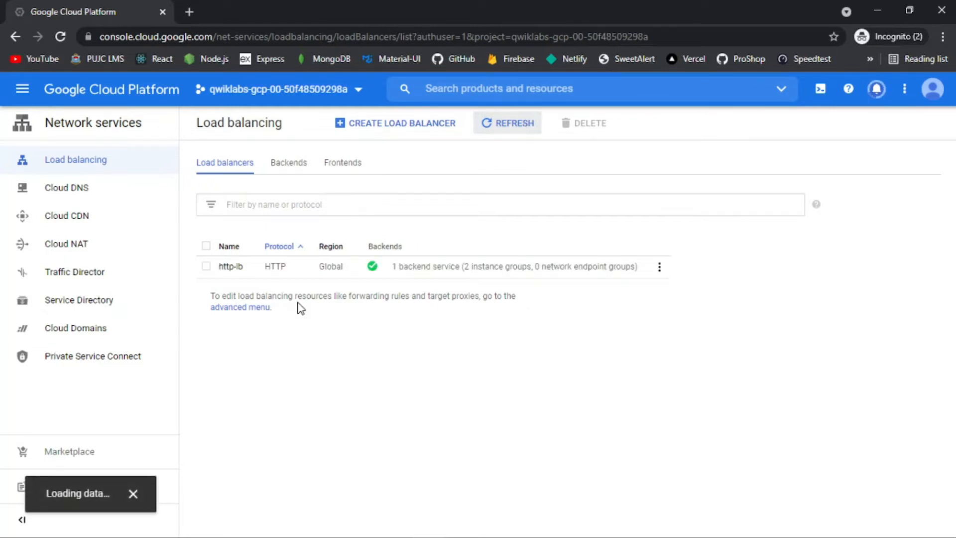
pyautogui.click(231, 267)
# Step: Examine http-lb's IPv4 and IPv6 frontend addresses and its backend service, following the lab's note
pyautogui.hotkey('alt', 'Tab')
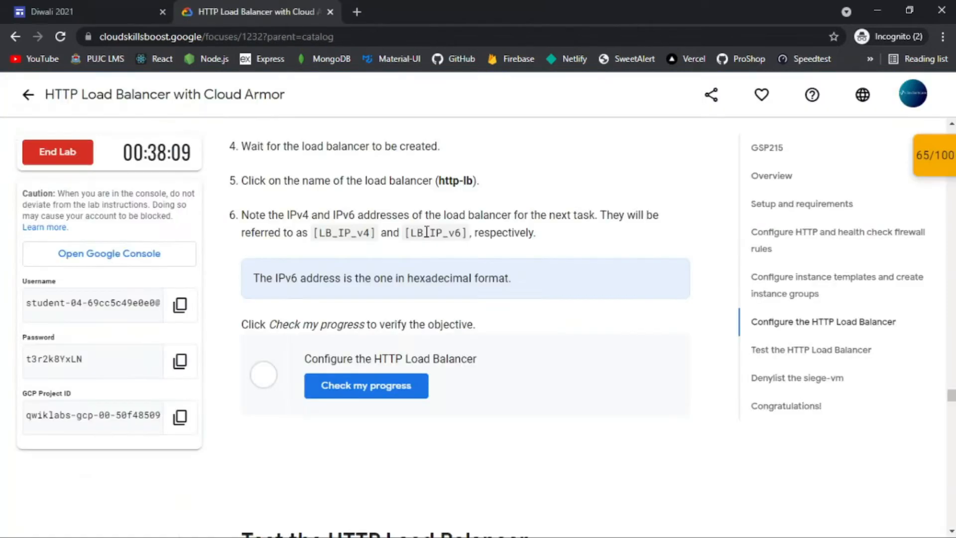
pyautogui.hotkey('alt', 'Tab')
pyautogui.scroll(-4, 459, 285)
pyautogui.scroll(4, 458, 286)
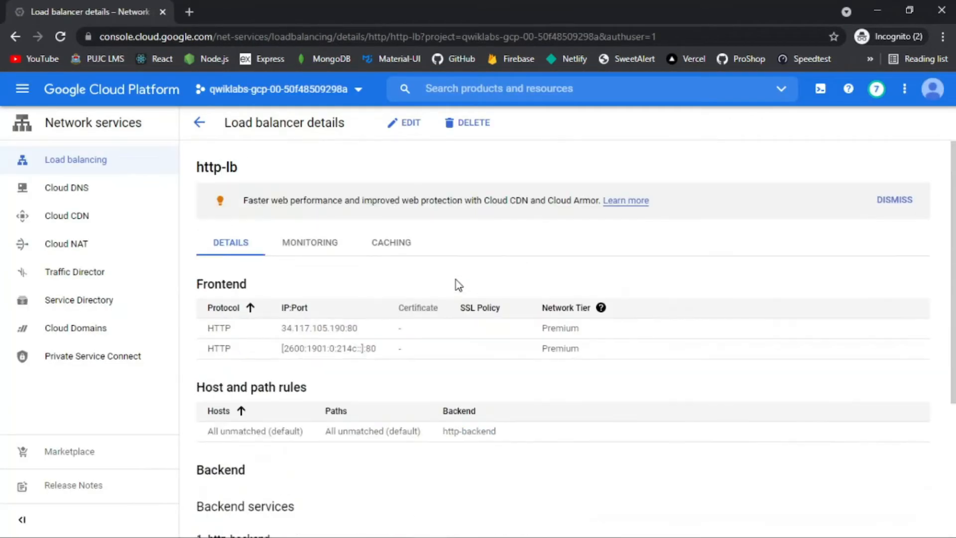
pyautogui.hotkey('alt', 'Tab')
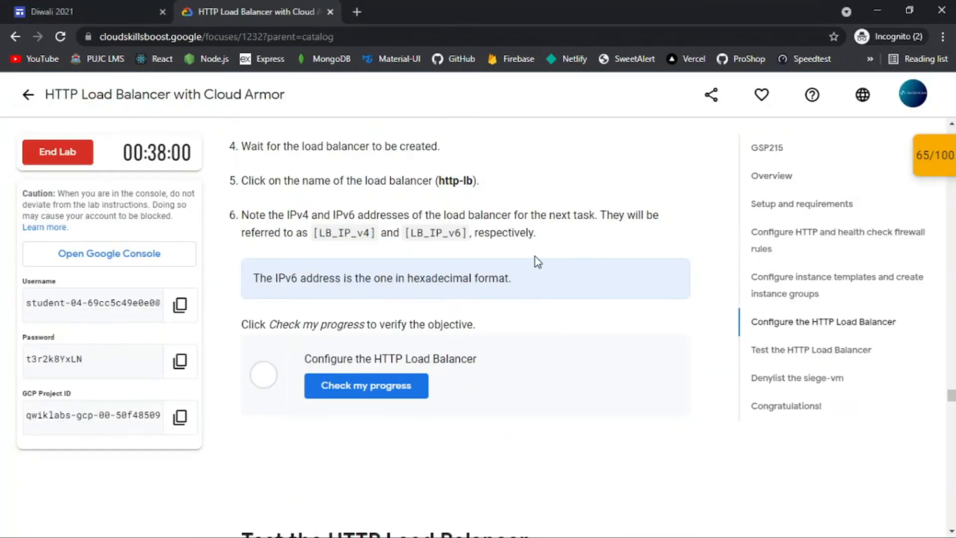
pyautogui.hotkey('alt', 'Tab')
pyautogui.scroll(-4, 546, 255)
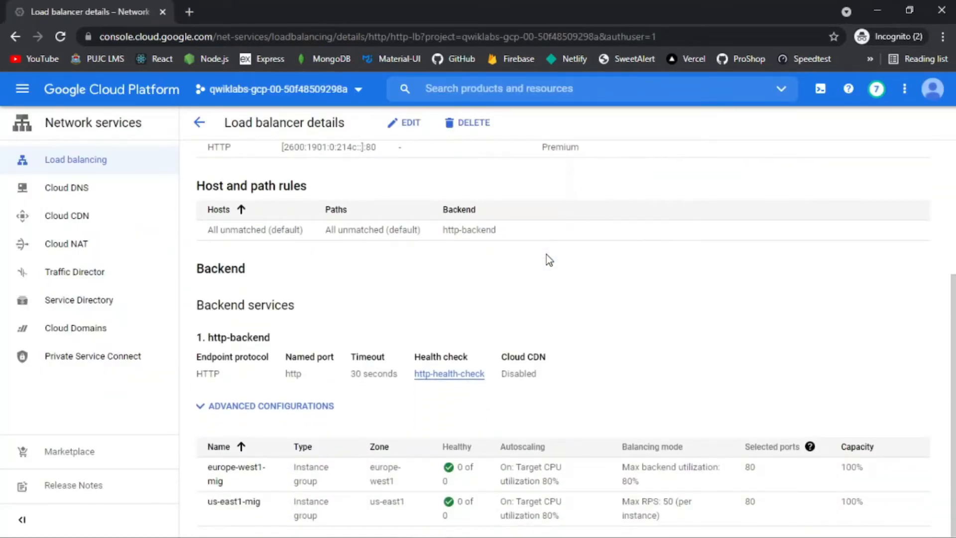
pyautogui.scroll(4, 545, 255)
pyautogui.hotkey('alt', 'Tab')
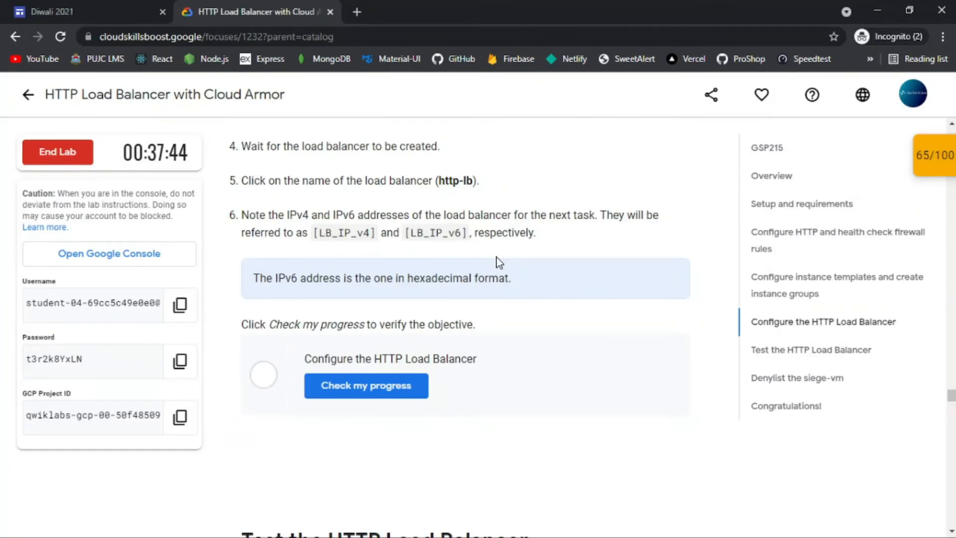
# Step: Verify the lab's Configure the HTTP Load Balancer objective and go to the Create the security policy section
pyautogui.click(382, 387)
pyautogui.scroll(-5, 536, 309)
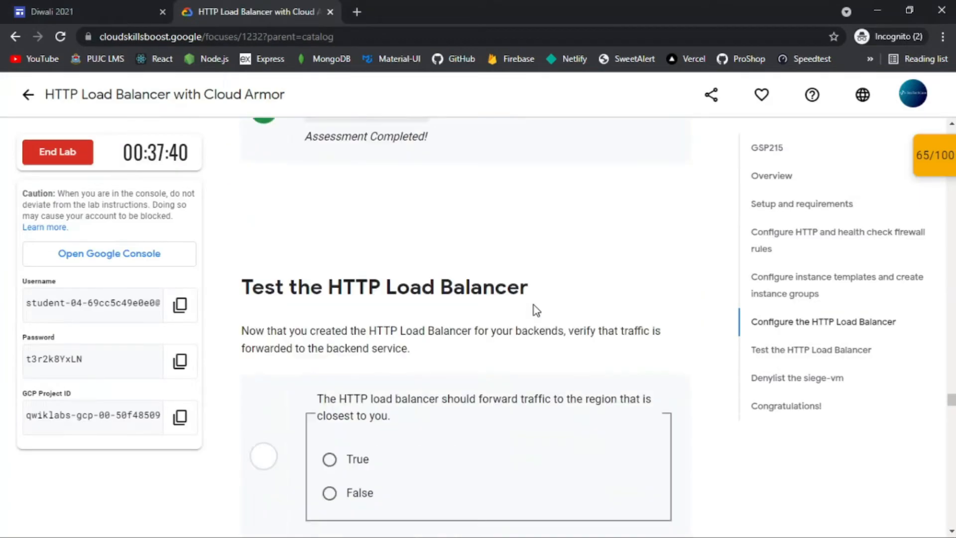
pyautogui.scroll(-9, 536, 310)
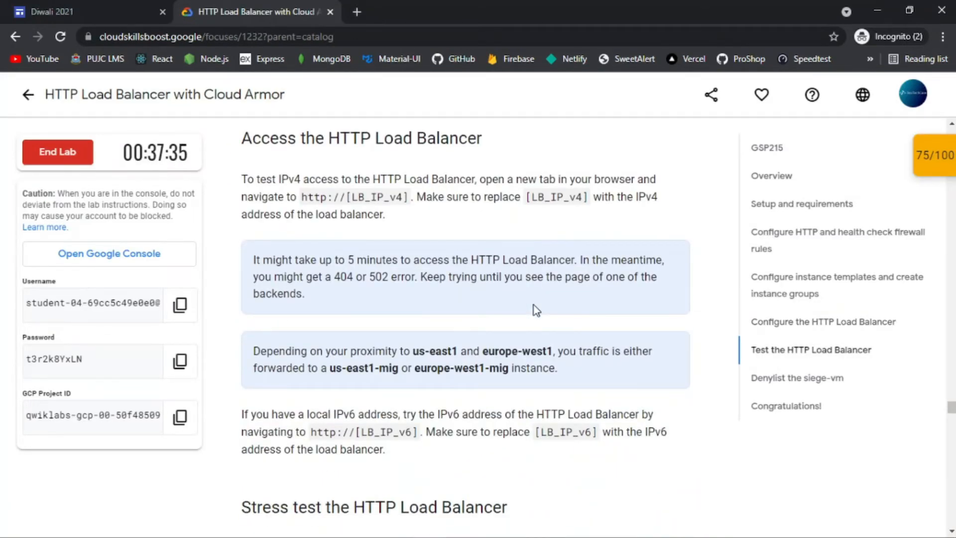
pyautogui.scroll(-6, 536, 309)
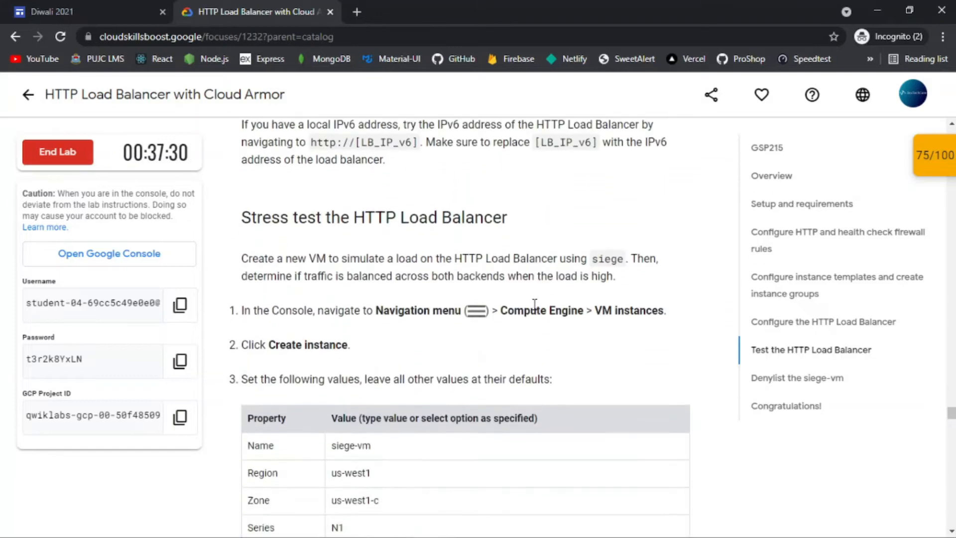
pyautogui.scroll(-15, 535, 304)
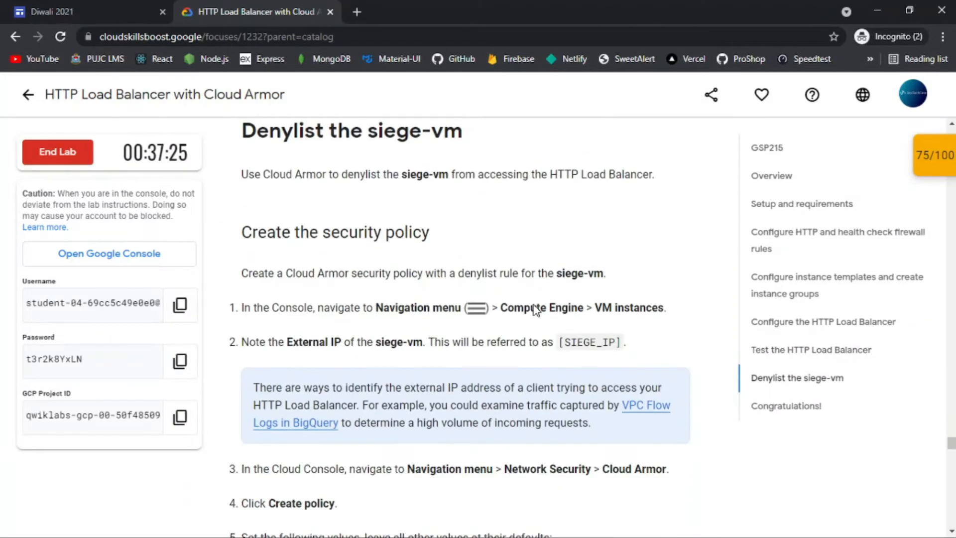
pyautogui.scroll(-2, 635, 208)
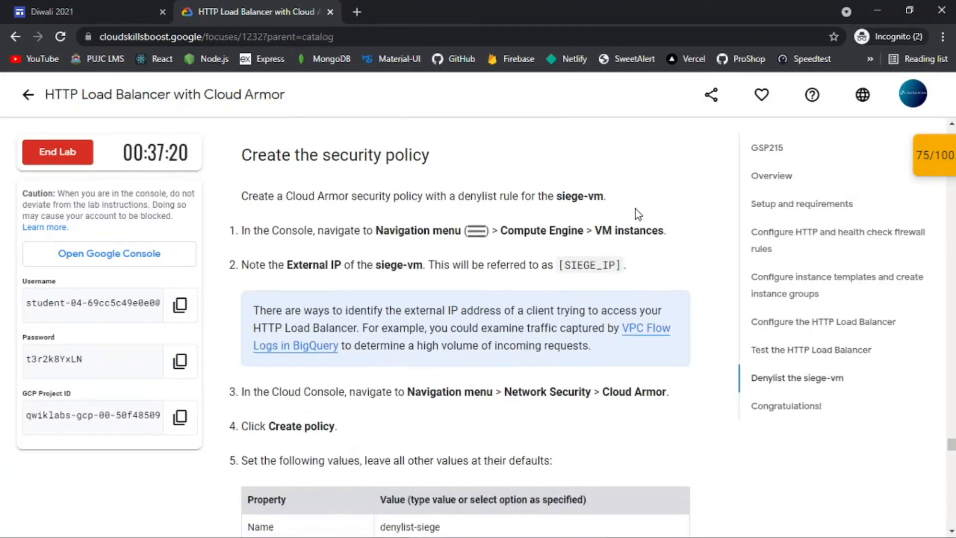
pyautogui.scroll(-2, 646, 197)
# Step: Open the Compute Engine VM instances page in the console and return to the lab's security policy instructions
pyautogui.hotkey('alt', 'Tab')
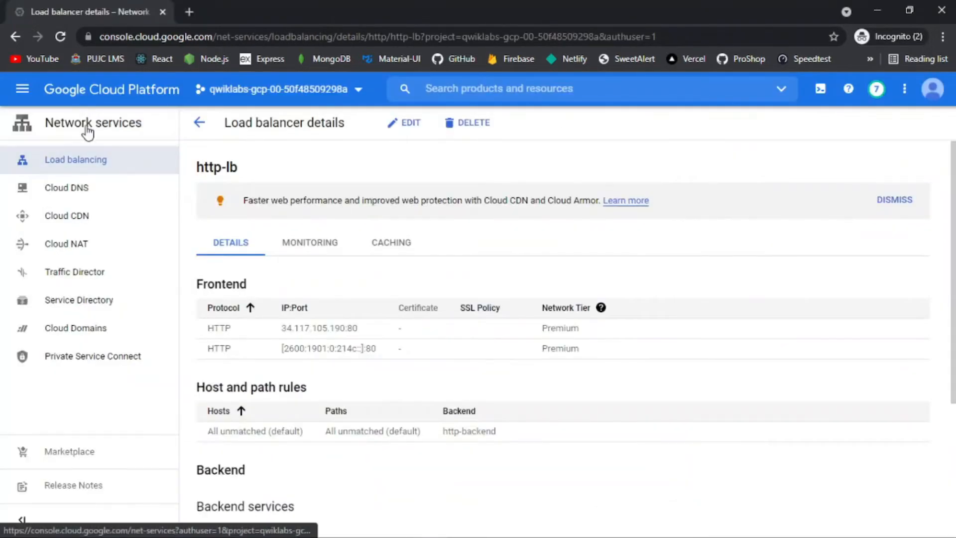
pyautogui.click(24, 93)
pyautogui.moveTo(113, 485)
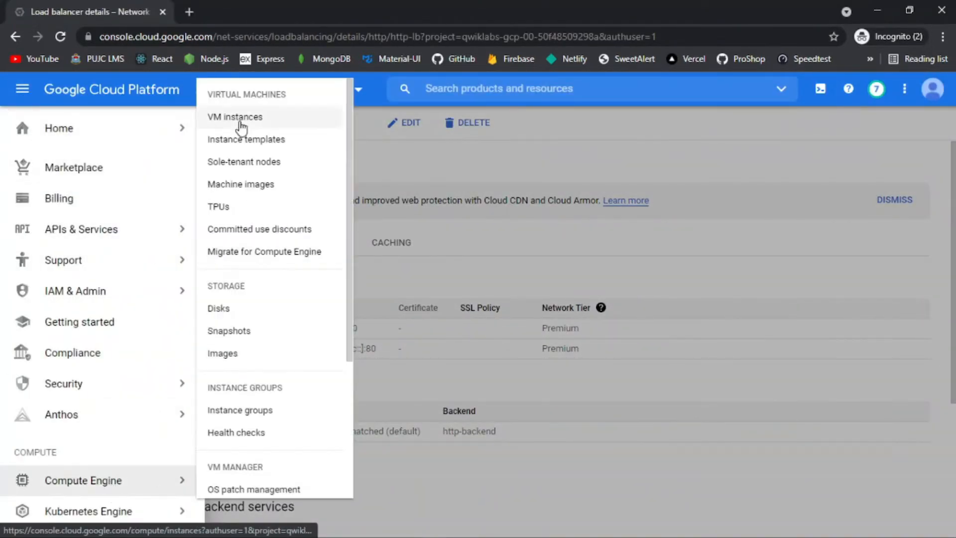
pyautogui.click(241, 120)
pyautogui.hotkey('alt', 'Tab')
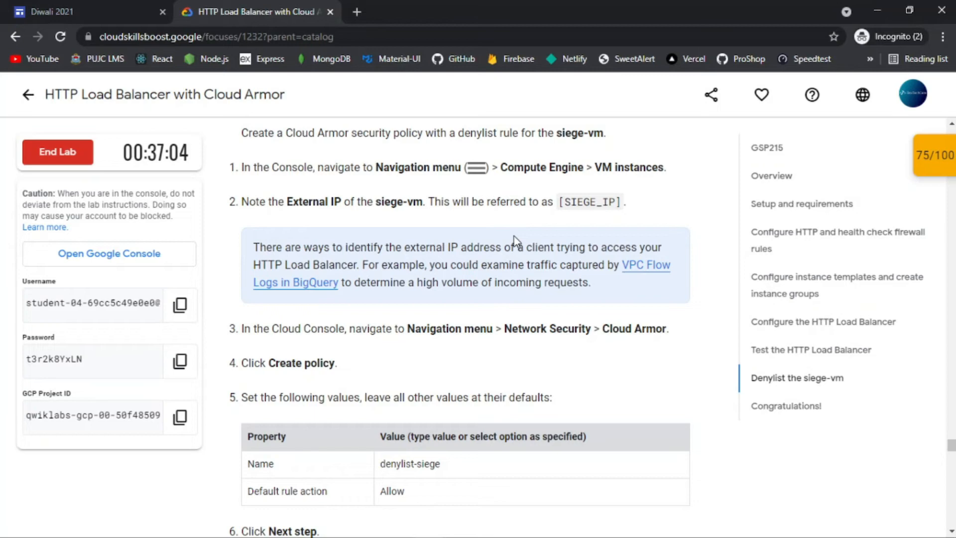
# Step: Check the VM instances list for siege-vm and return to the lab's Stress test the HTTP Load Balancer instructions
pyautogui.hotkey('alt', 'Tab')
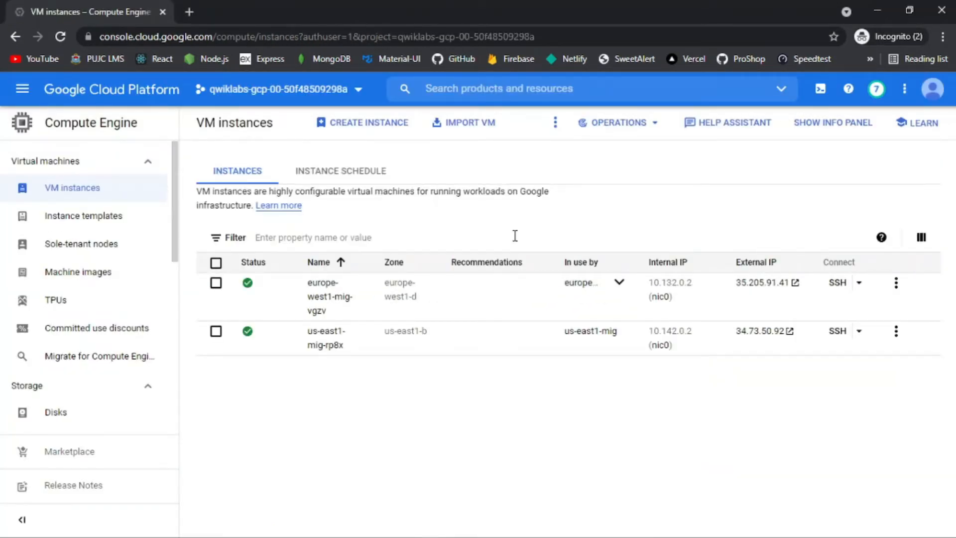
pyautogui.hotkey('alt', 'Tab')
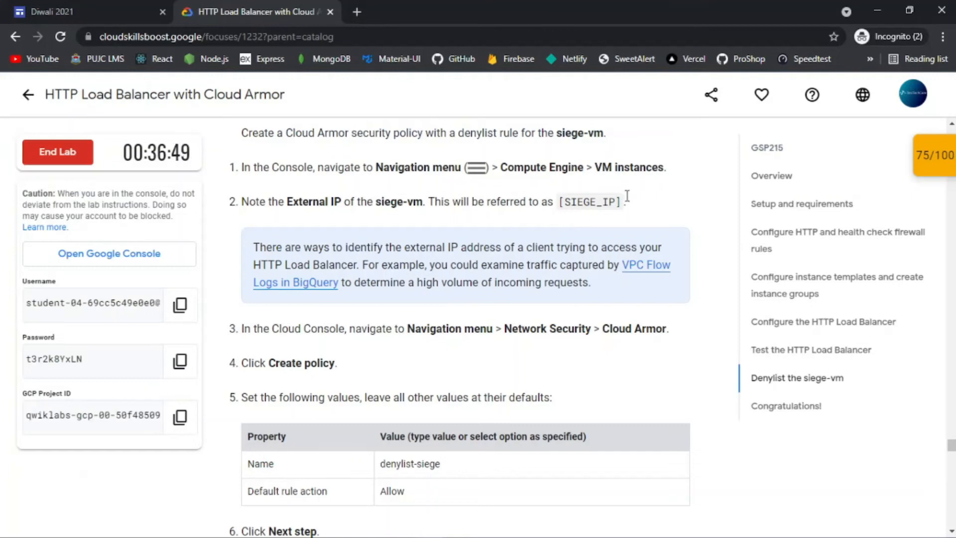
pyautogui.scroll(20, 646, 202)
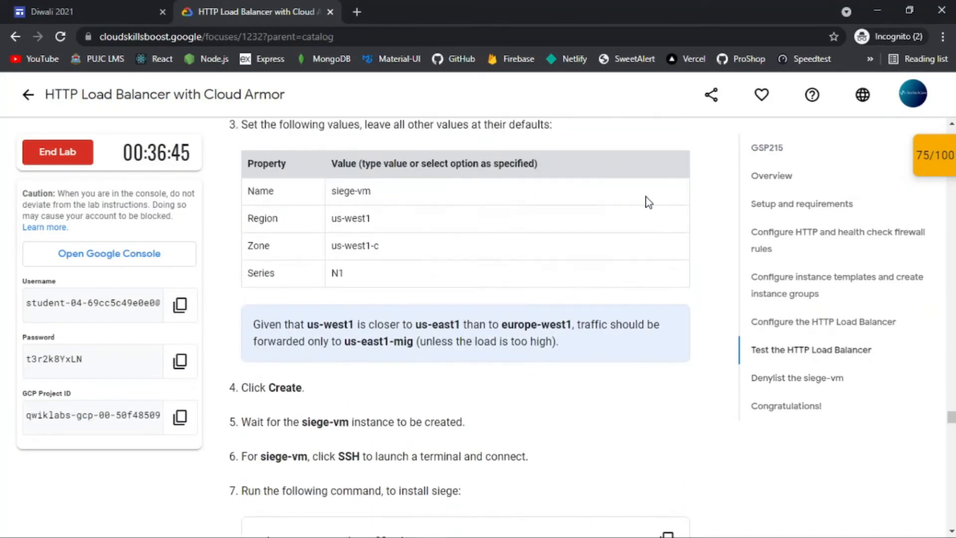
pyautogui.scroll(5, 646, 202)
pyautogui.scroll(-1, 524, 328)
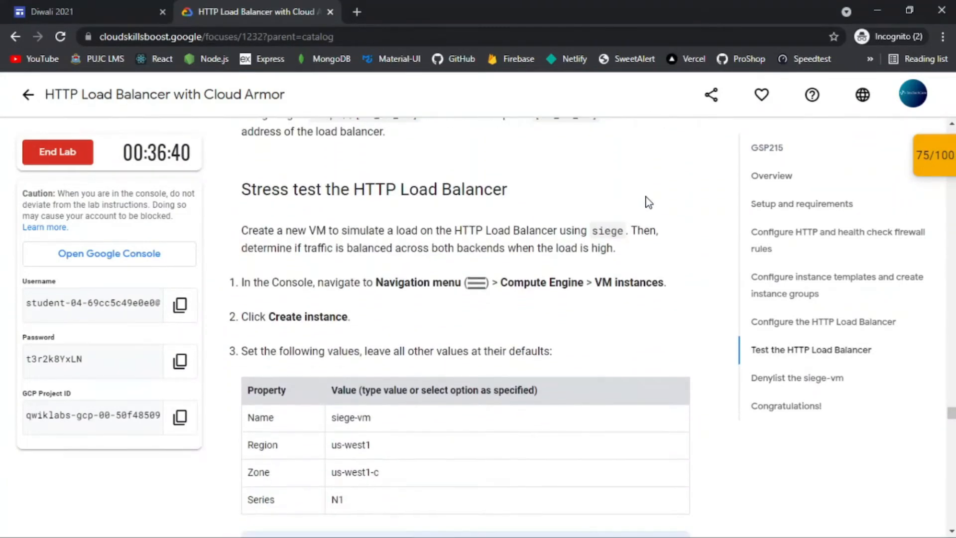
# Step: Start creating a new VM instance in Compute Engine and name it siege-vm
pyautogui.hotkey('alt', 'Tab')
pyautogui.hotkey('alt', 'Tab')
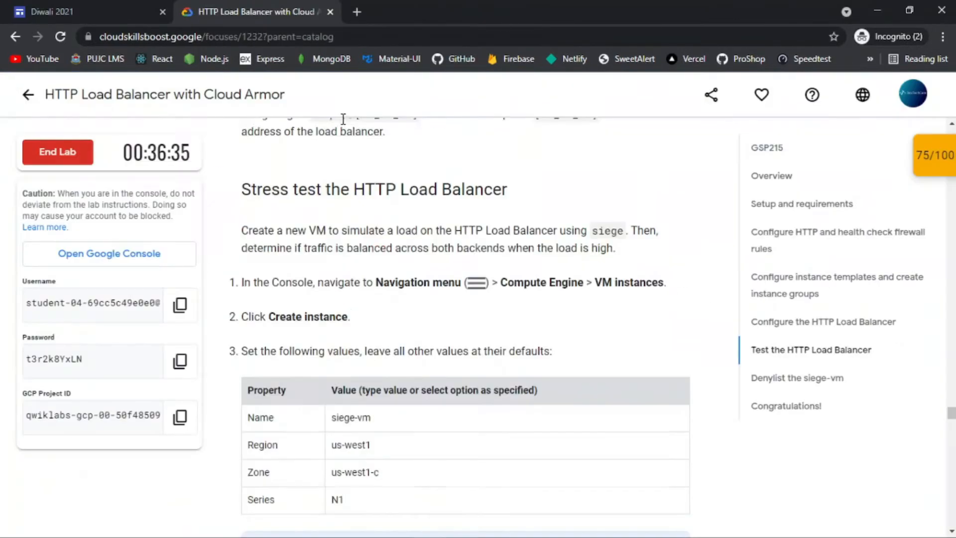
pyautogui.scroll(-1, 468, 237)
pyautogui.hotkey('alt', 'Tab')
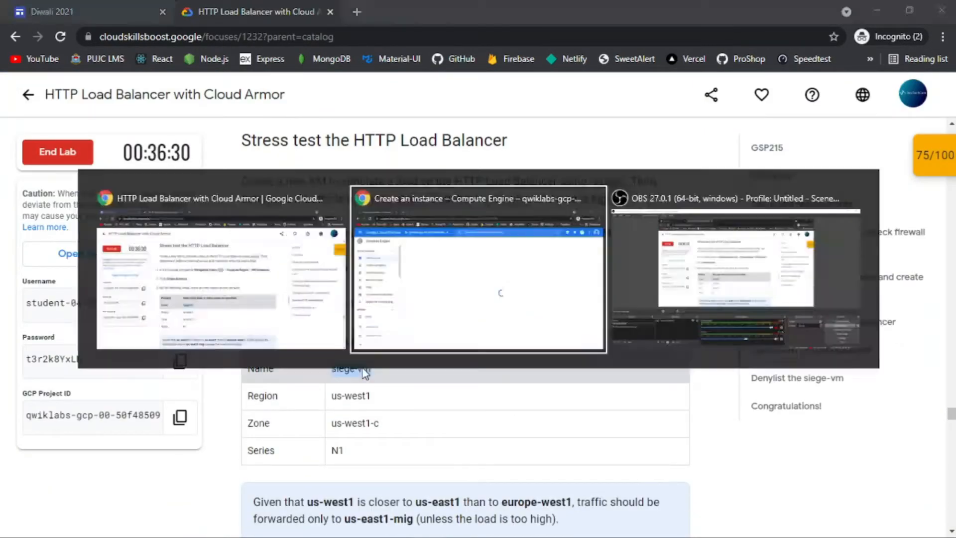
pyautogui.hotkey('ctrl', 'a')
pyautogui.click(382, 181)
pyautogui.click(376, 177)
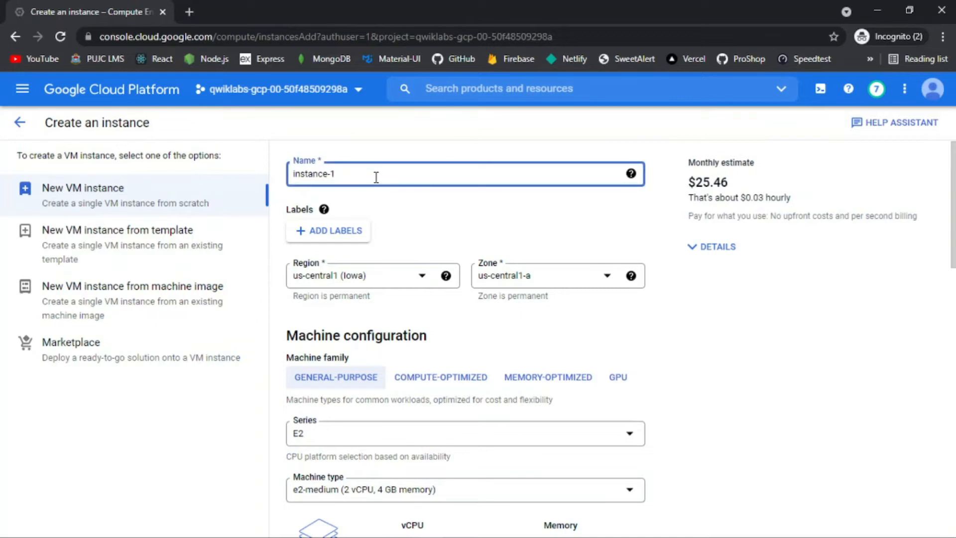
pyautogui.hotkey('alt', 'Tab')
pyautogui.hotkey('alt', 'Tab')
# Step: Set siege-vm's region to us-west1 (Oregon) and its zone to us-west1-c
pyautogui.click(417, 280)
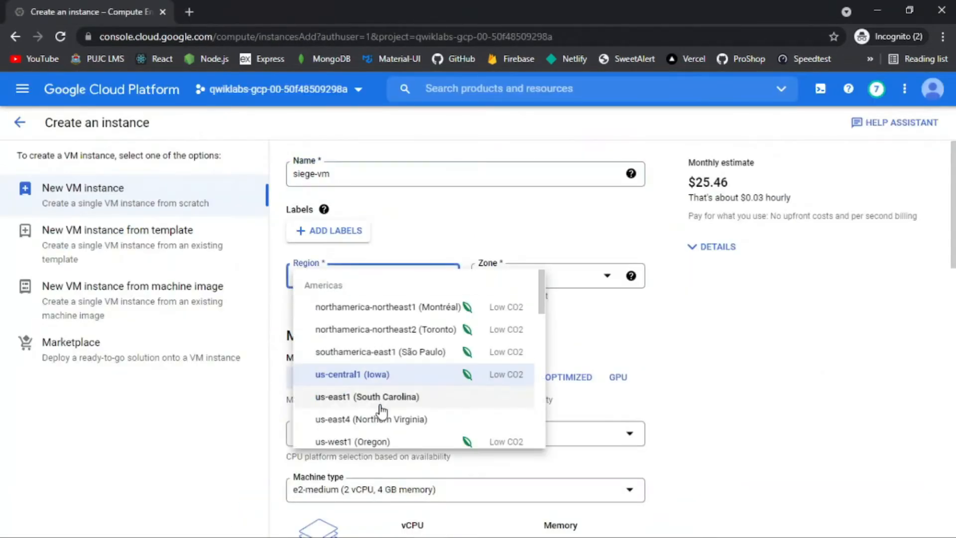
pyautogui.click(384, 441)
pyautogui.click(546, 276)
pyautogui.click(540, 308)
# Step: Check the lab's machine specification and set siege-vm's series to N1
pyautogui.scroll(-3, 546, 267)
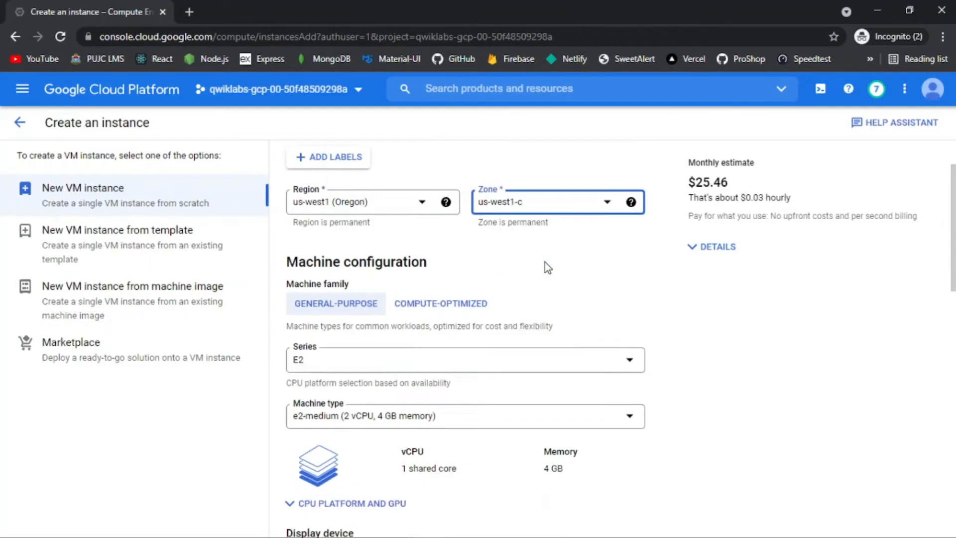
pyautogui.hotkey('alt', 'Tab')
pyautogui.scroll(-1, 546, 261)
pyautogui.hotkey('alt', 'Tab')
pyautogui.click(400, 267)
pyautogui.click(333, 428)
# Step: Read the lab's next instructions and create the siege-vm instance with all other settings at their defaults
pyautogui.hotkey('alt', 'Tab')
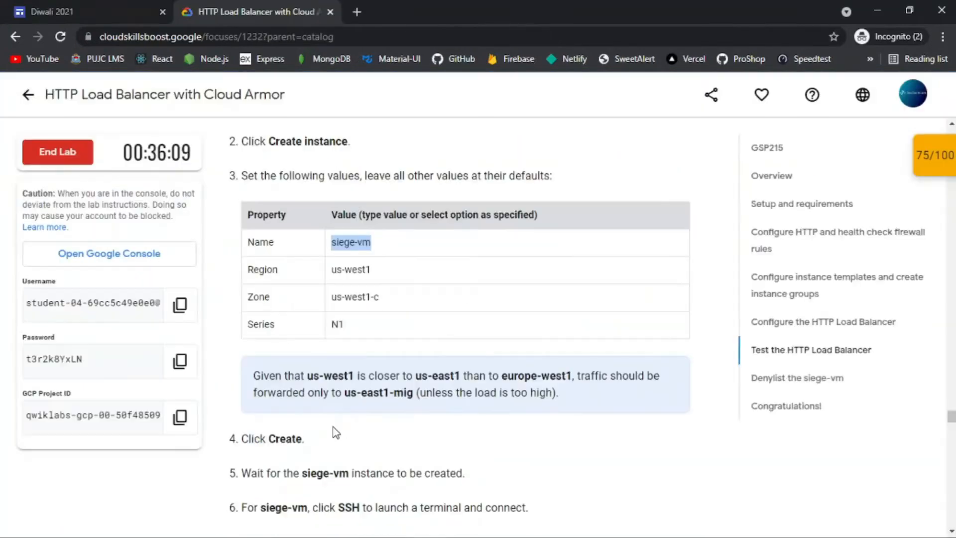
pyautogui.scroll(-1, 448, 296)
pyautogui.scroll(-3, 451, 299)
pyautogui.hotkey('alt', 'Tab')
pyautogui.scroll(-10, 444, 338)
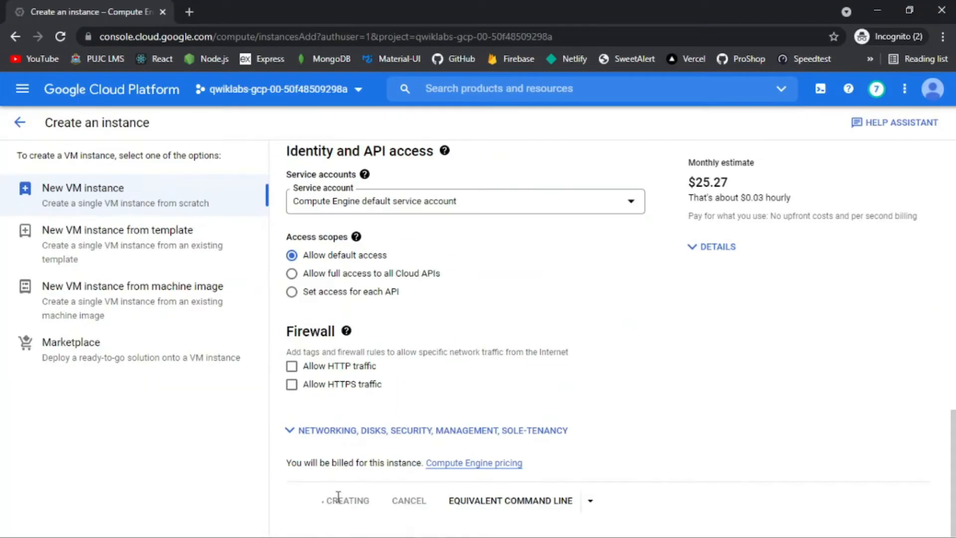
# Step: Copy the siege installation command from the lab's stress test instructions
pyautogui.hotkey('alt', 'Tab')
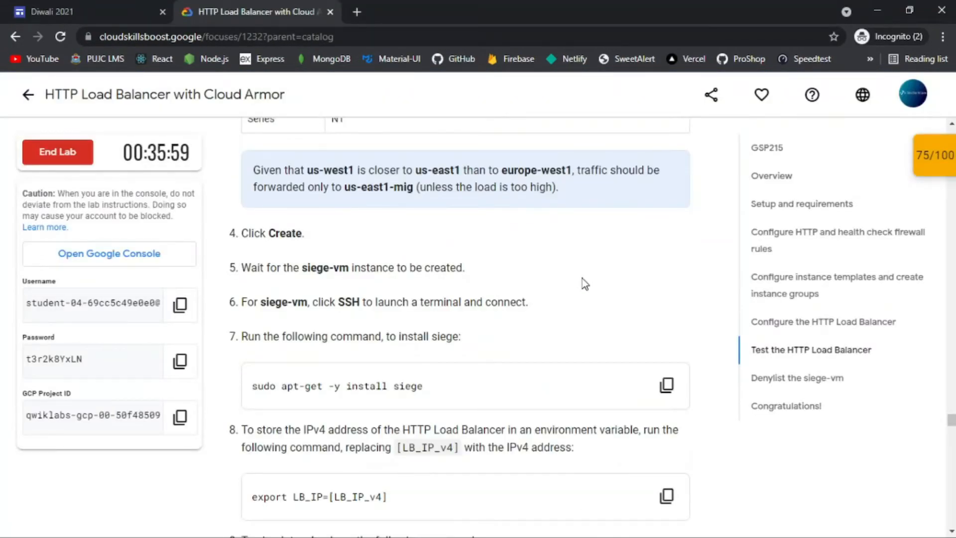
pyautogui.scroll(-2, 581, 280)
pyautogui.click(666, 269)
pyautogui.scroll(2, 577, 238)
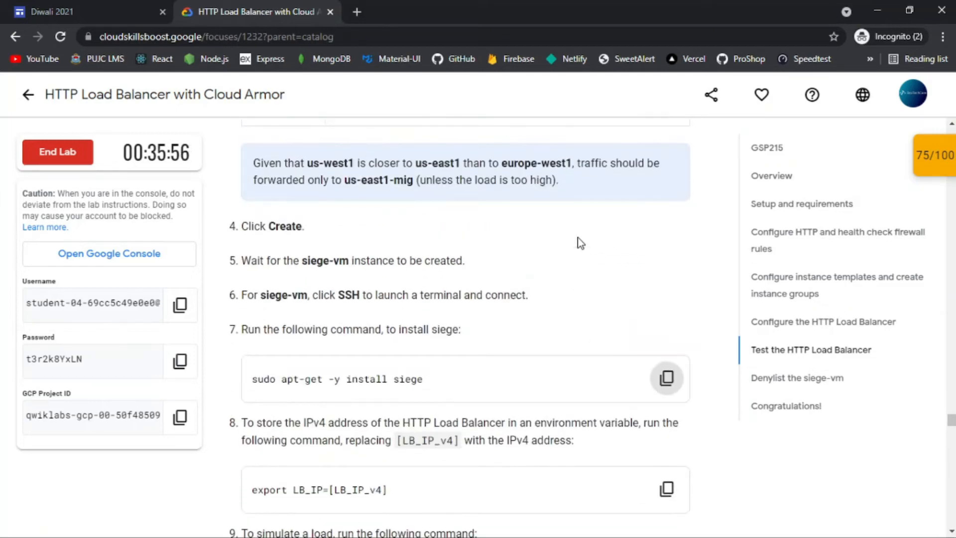
# Step: Open an SSH session to siege-vm and run sudo apt-get -y install siege
pyautogui.hotkey('alt', 'Tab')
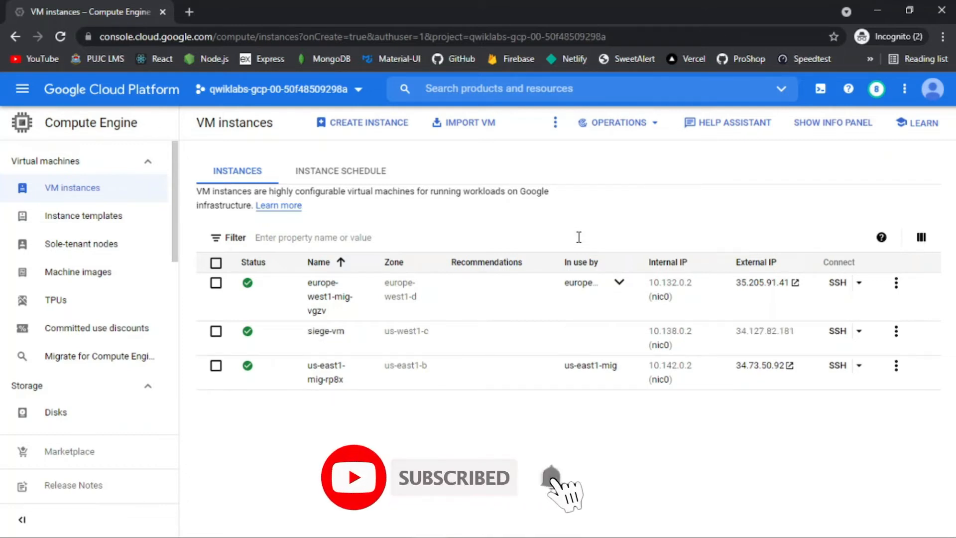
pyautogui.click(836, 333)
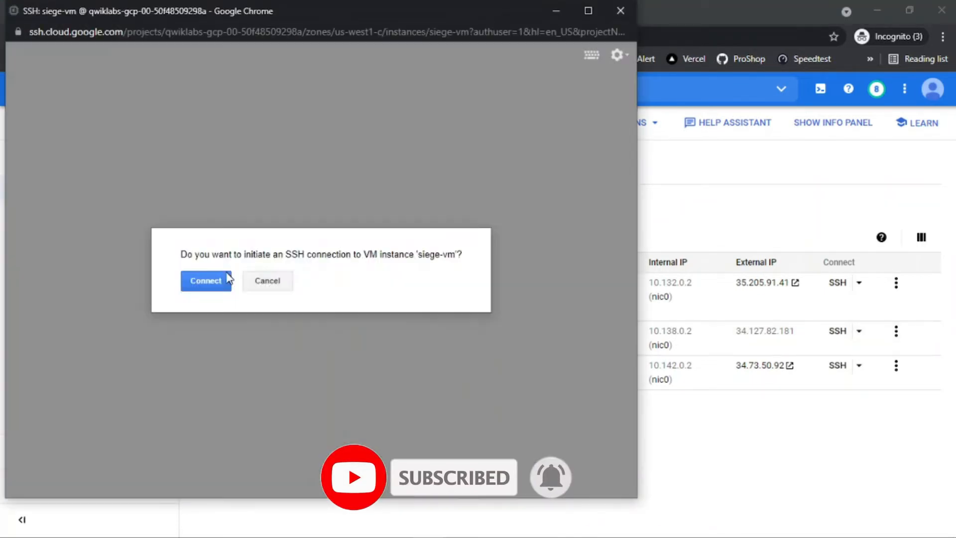
pyautogui.click(203, 277)
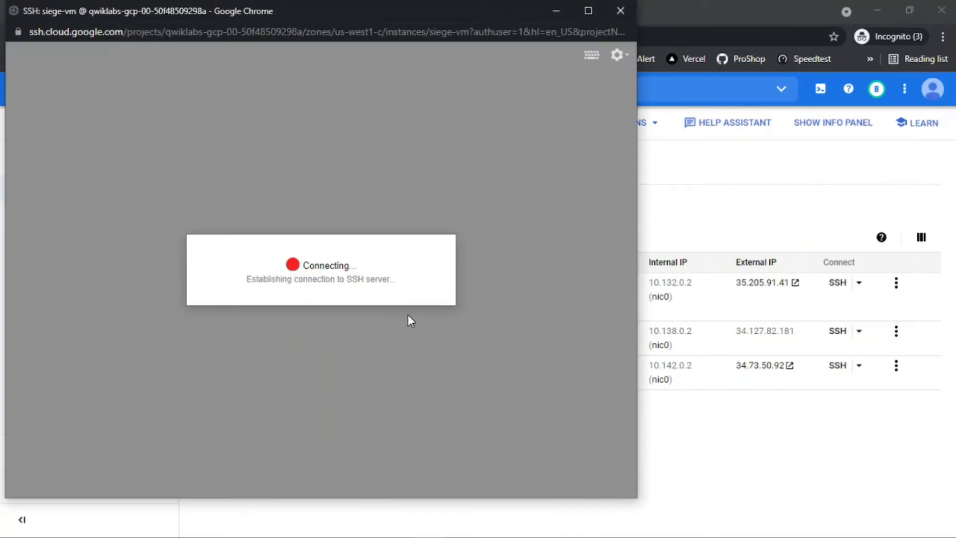
pyautogui.hotkey('ctrl', 'v')
pyautogui.press('Return')
# Step: Copy the lab's LB_IP export command and review the surrounding stress test instructions
pyautogui.hotkey('alt', 'Tab')
pyautogui.hotkey('alt', 'Tab')
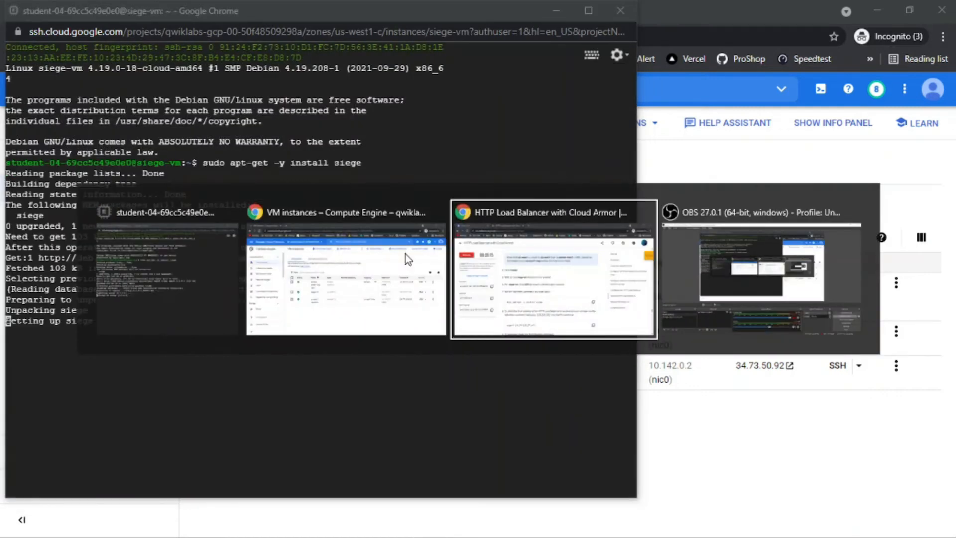
pyautogui.scroll(-2, 577, 381)
pyautogui.click(677, 363)
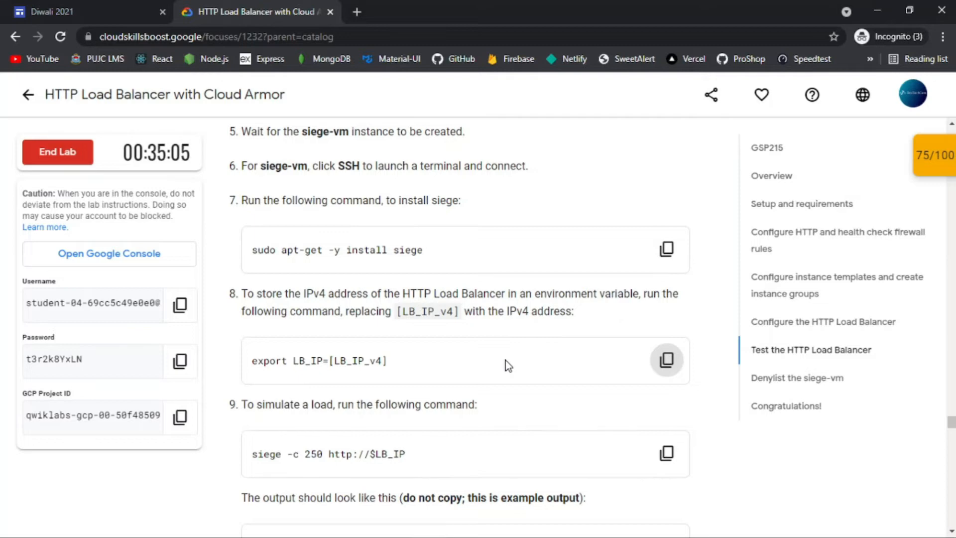
pyautogui.scroll(-1, 508, 366)
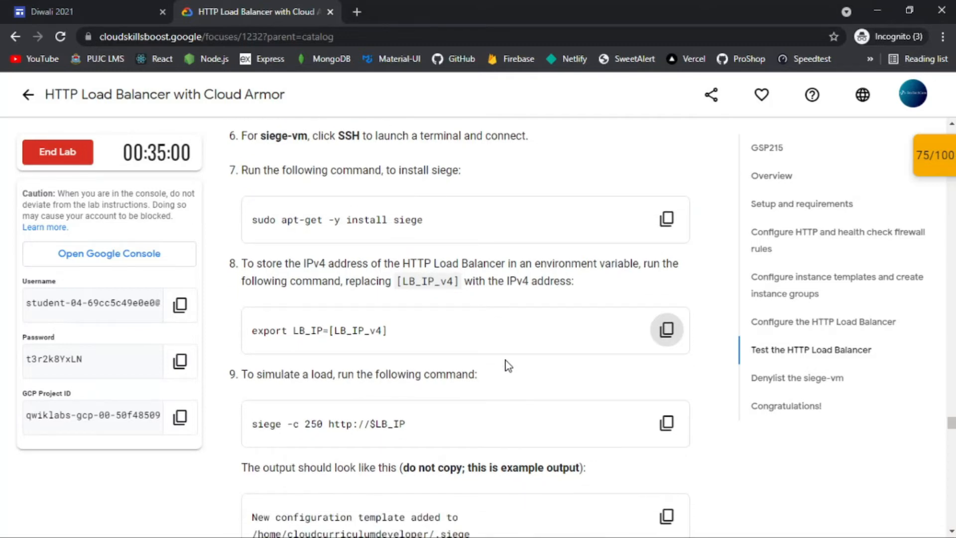
pyautogui.scroll(6, 508, 366)
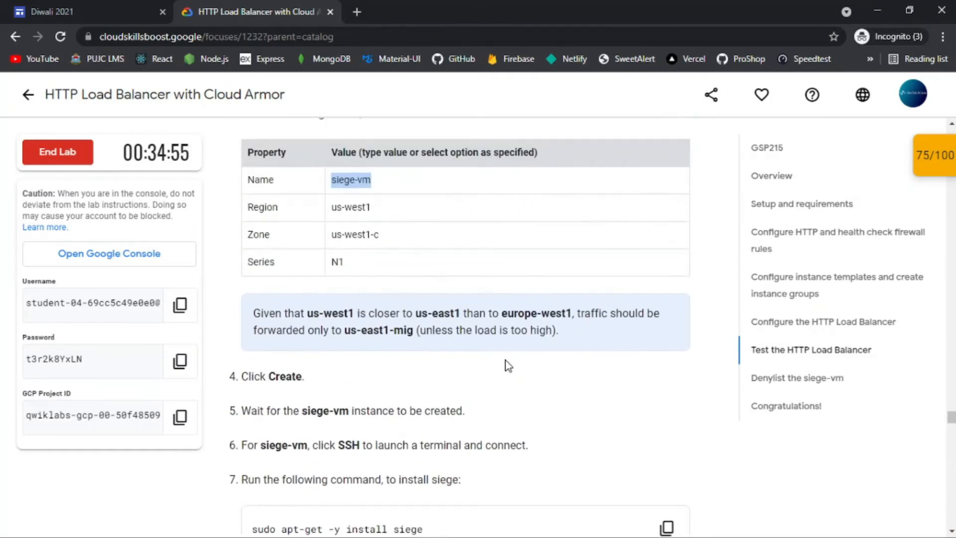
pyautogui.scroll(1, 508, 366)
# Step: Go to the Network services Load balancing page in the console and open http-lb's details
pyautogui.hotkey('alt', 'Tab')
pyautogui.hotkey('alt', 'Tab')
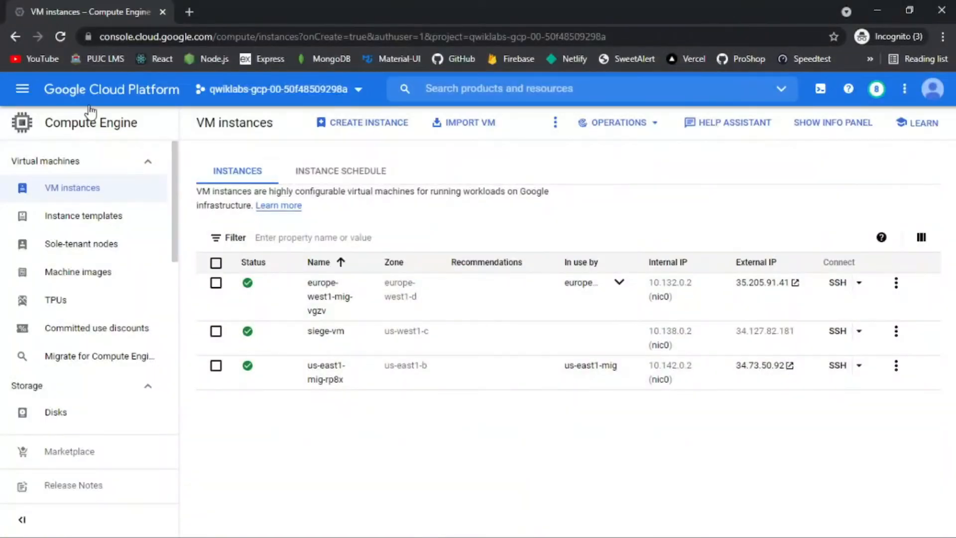
pyautogui.click(22, 88)
pyautogui.moveTo(202, 207); pyautogui.dragTo(207, 271)
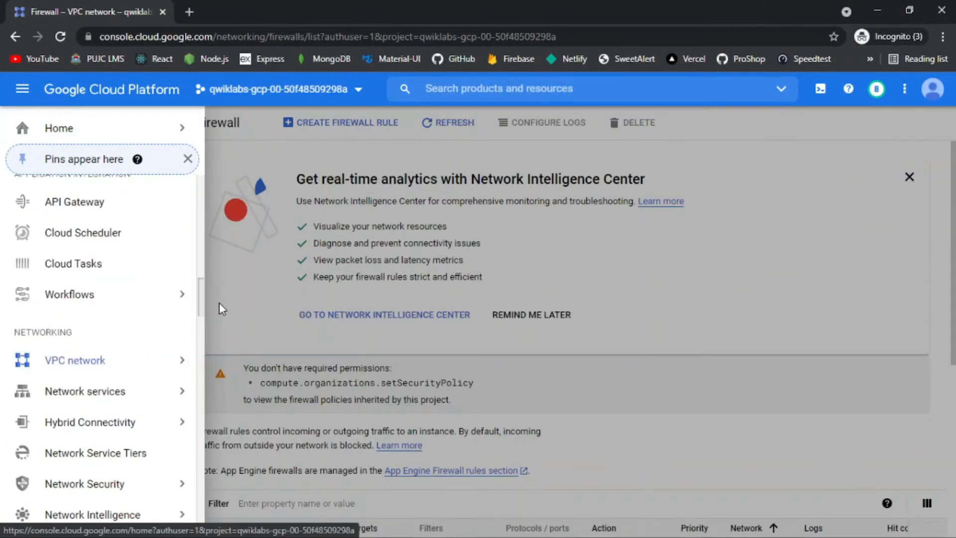
pyautogui.moveTo(219, 303); pyautogui.dragTo(222, 319)
pyautogui.moveTo(190, 225)
pyautogui.click(232, 234)
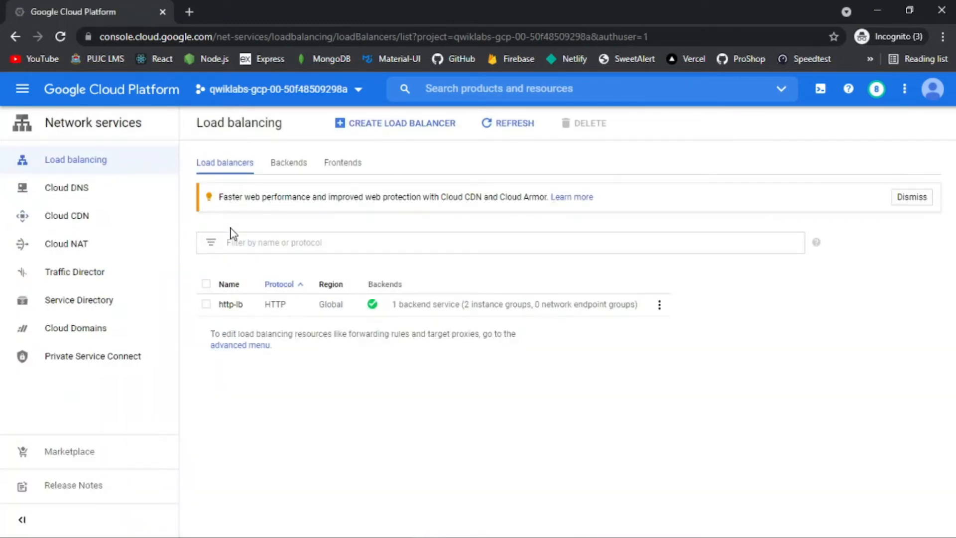
pyautogui.click(231, 304)
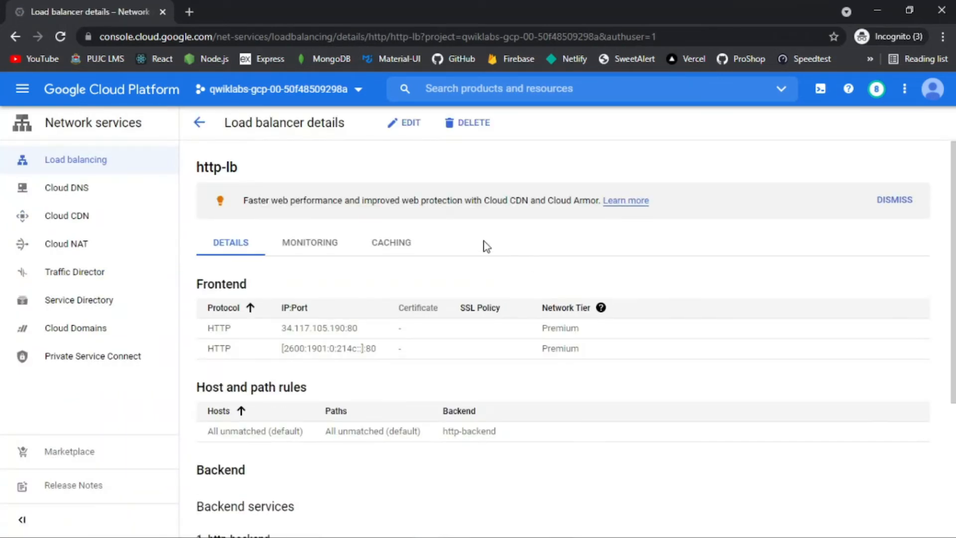
# Step: Copy http-lb's IPv4 address 34.117.105.190 into the address bar of a new browser tab to keep it at hand
pyautogui.moveTo(282, 328); pyautogui.dragTo(348, 330)
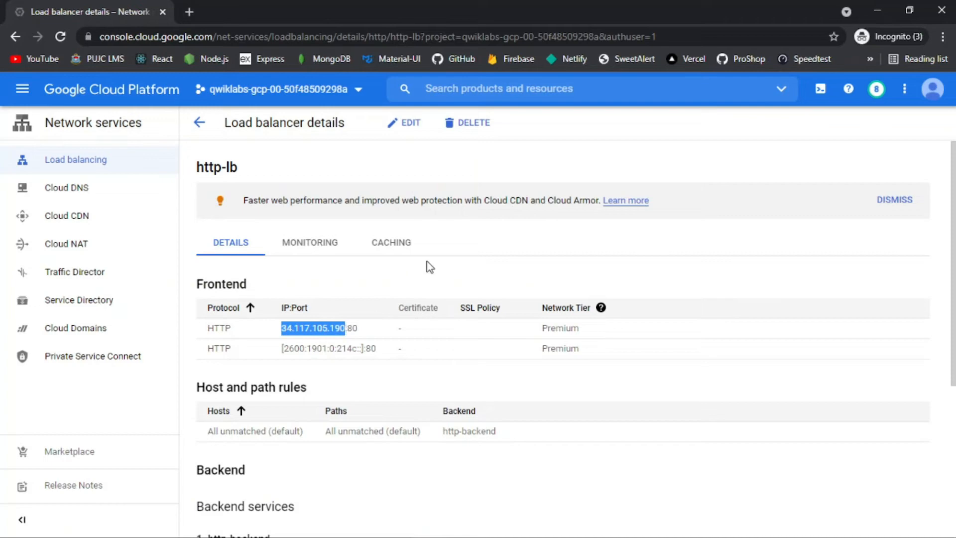
pyautogui.hotkey('ctrl', 'c')
pyautogui.click(189, 12)
pyautogui.hotkey('ctrl', 'v')
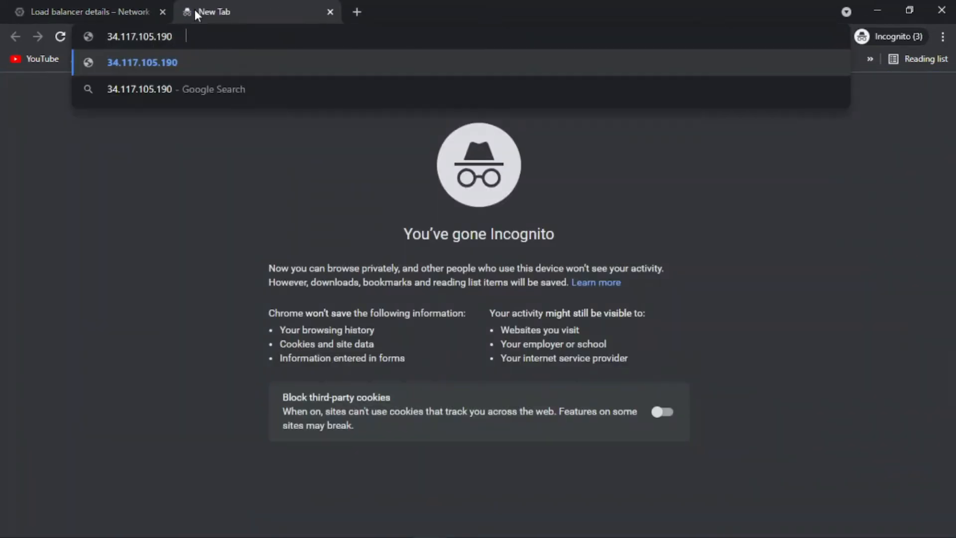
# Step: Copy the 2600:1901:0:214c part of http-lb's IPv6 address next to the IPv4 address and return to the load balancer details
pyautogui.click(92, 5)
pyautogui.moveTo(281, 348); pyautogui.dragTo(360, 349)
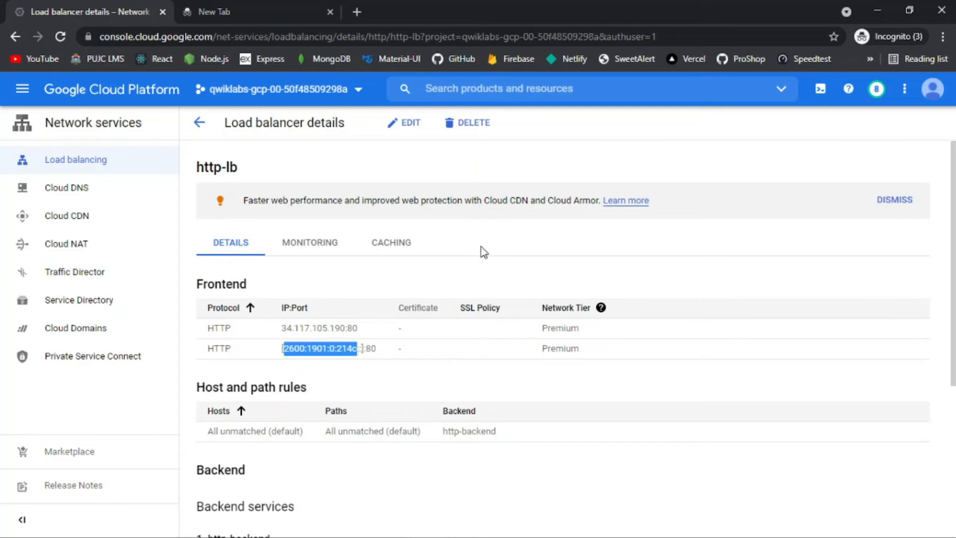
pyautogui.hotkey('ctrl', 'c')
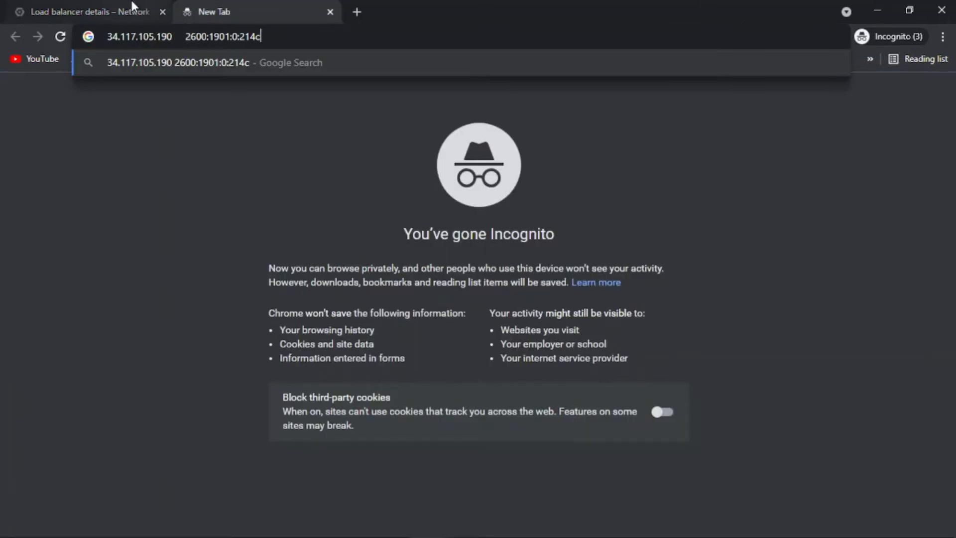
pyautogui.click(131, 6)
# Step: Copy the lab's LB_IP export command and enter export LB_IP= in the siege-vm terminal
pyautogui.hotkey('alt', 'Tab')
pyautogui.scroll(-13, 554, 323)
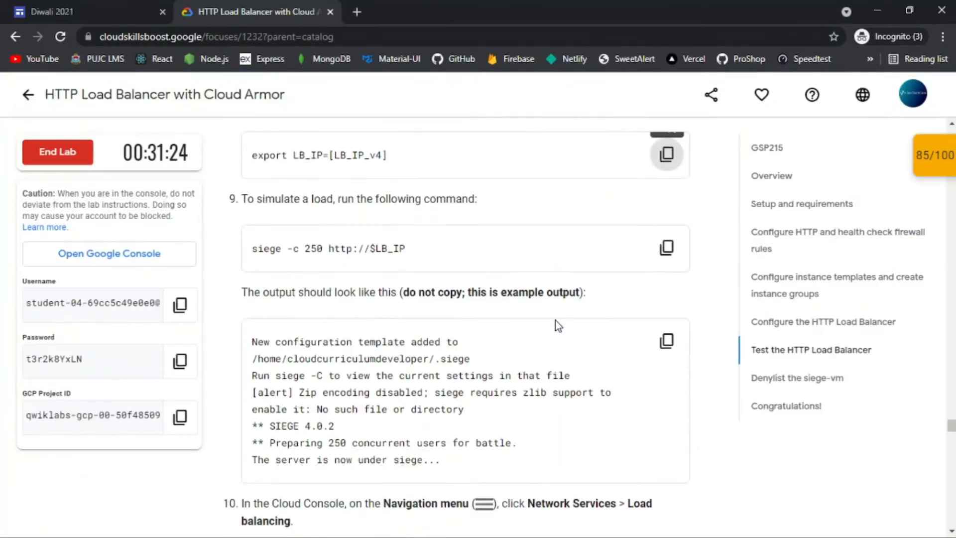
pyautogui.scroll(3, 555, 323)
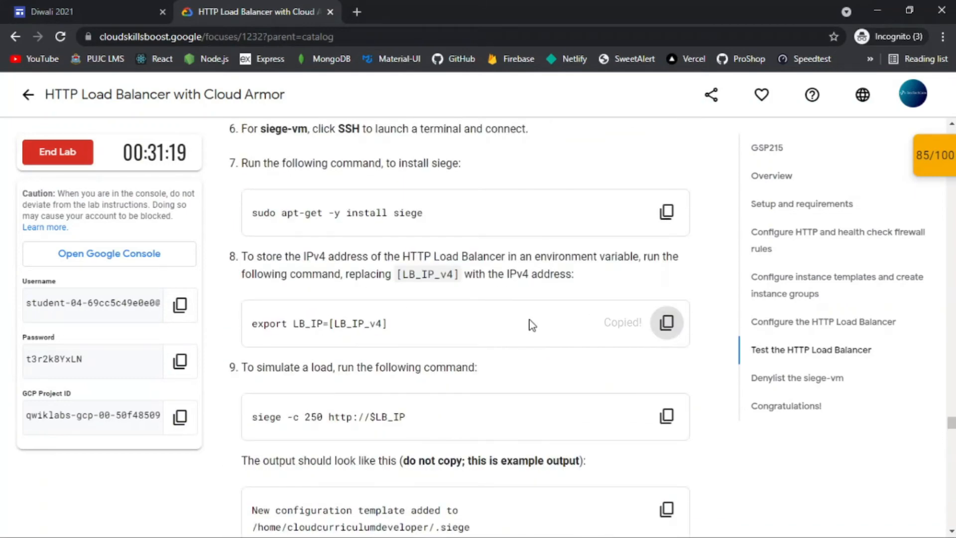
pyautogui.hotkey('alt', 'Tab')
pyautogui.hotkey('alt', 'Tab')
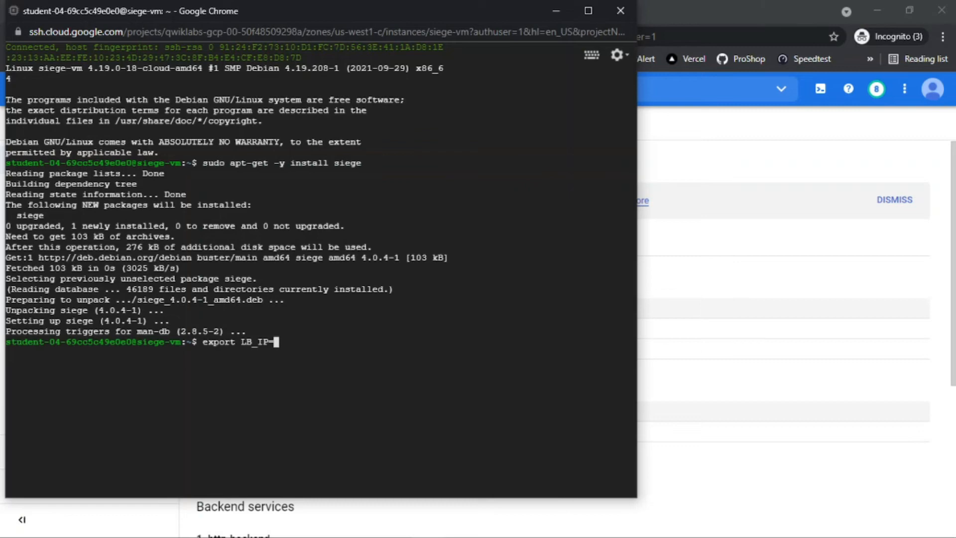
# Step: Complete the export command with the noted IPv4 address 34.117.105.190 and run it on siege-vm
pyautogui.hotkey('alt', 'Tab')
pyautogui.click(249, 4)
pyautogui.moveTo(166, 37); pyautogui.dragTo(96, 38)
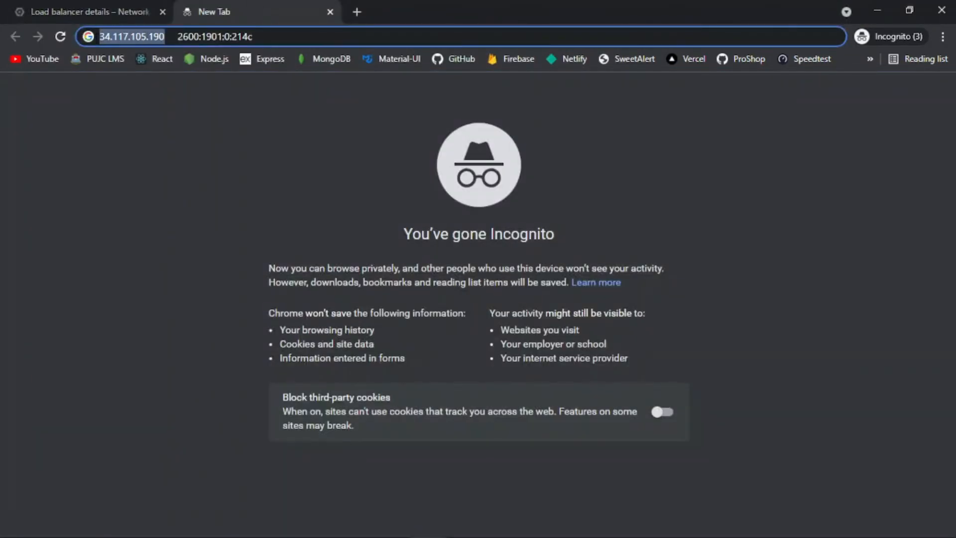
pyautogui.hotkey('alt', 'Tab')
pyautogui.hotkey('ctrl', 'v')
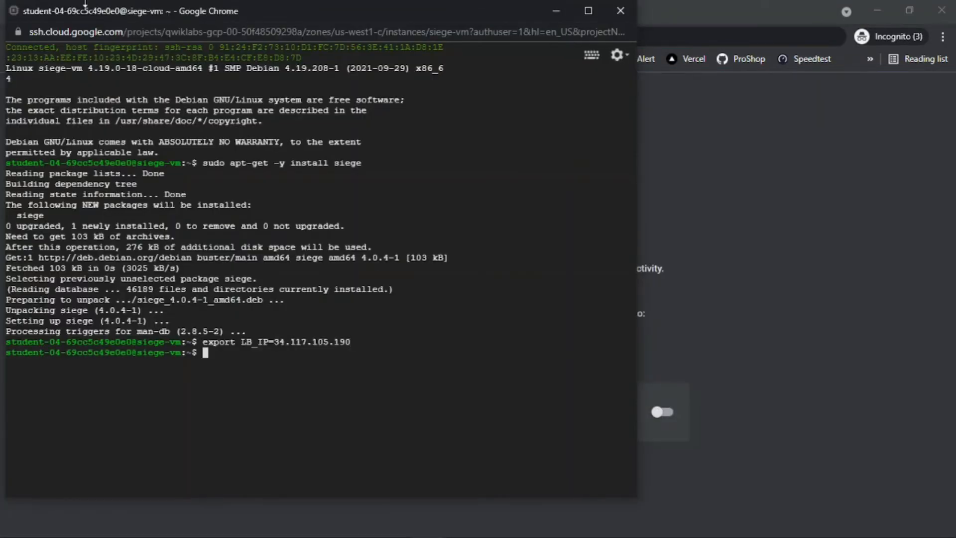
pyautogui.hotkey('alt', 'Tab')
pyautogui.hotkey('alt', 'Tab')
pyautogui.click(666, 416)
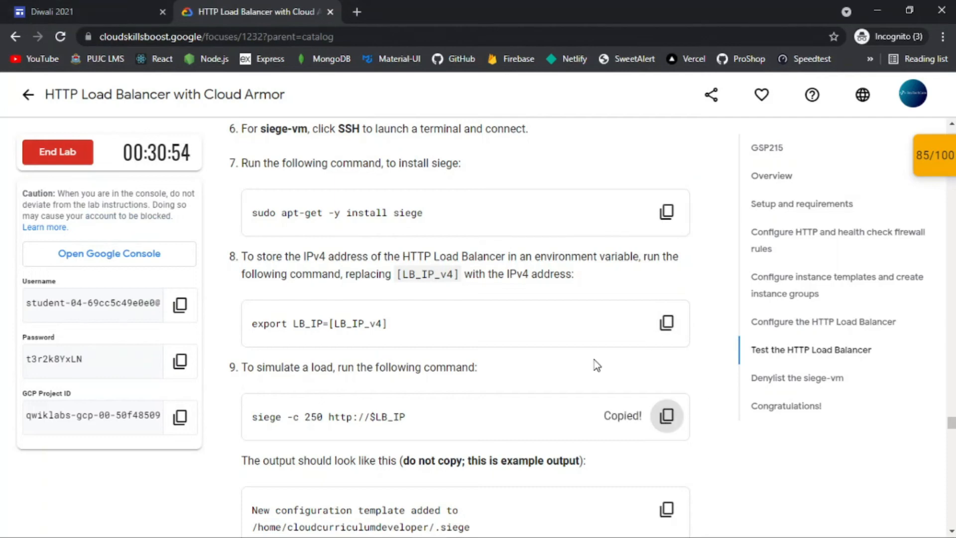
pyautogui.hotkey('alt', 'Tab')
pyautogui.hotkey('ctrl', 'v')
pyautogui.press('Return')
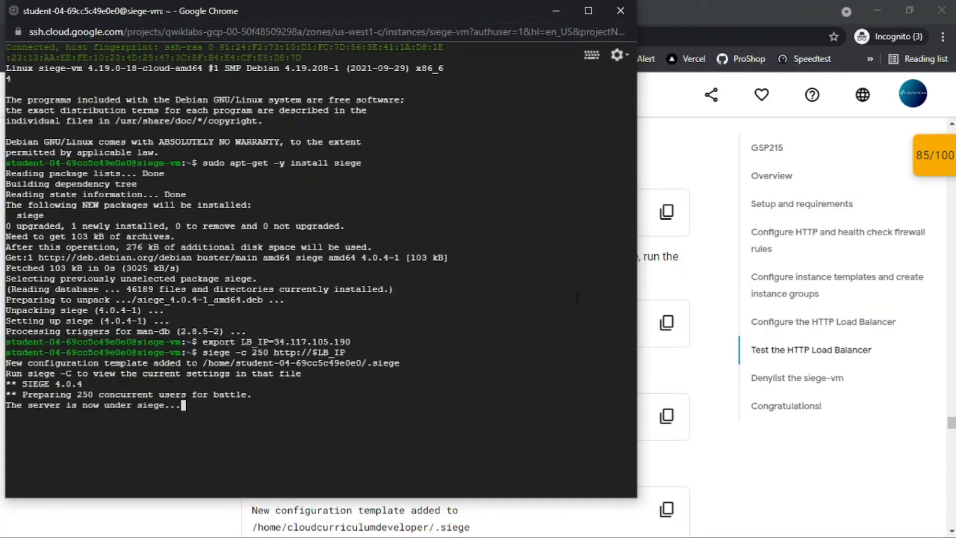
# Step: Check the lab's remaining load test instructions and stop the running siege in the siege-vm terminal
pyautogui.hotkey('alt', 'Tab')
pyautogui.scroll(-6, 542, 361)
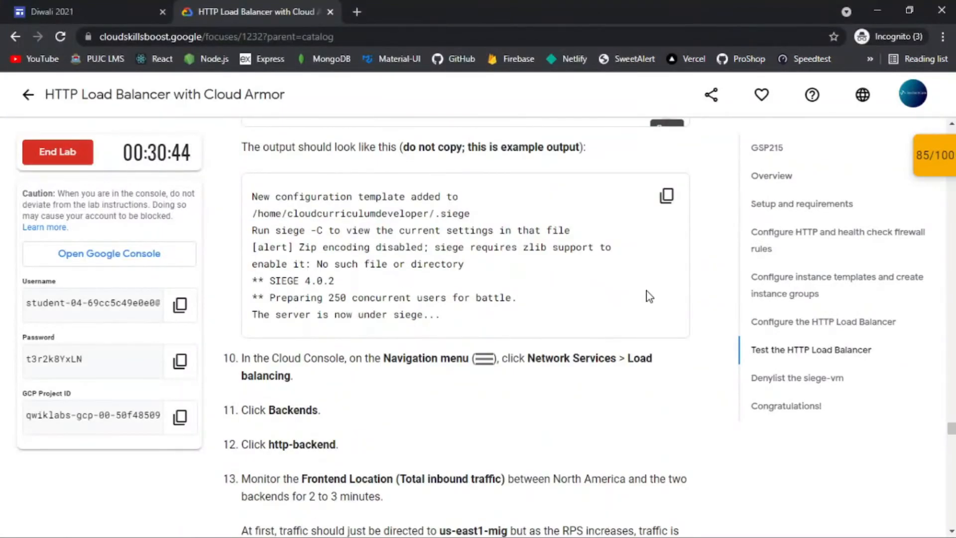
pyautogui.scroll(-2, 650, 290)
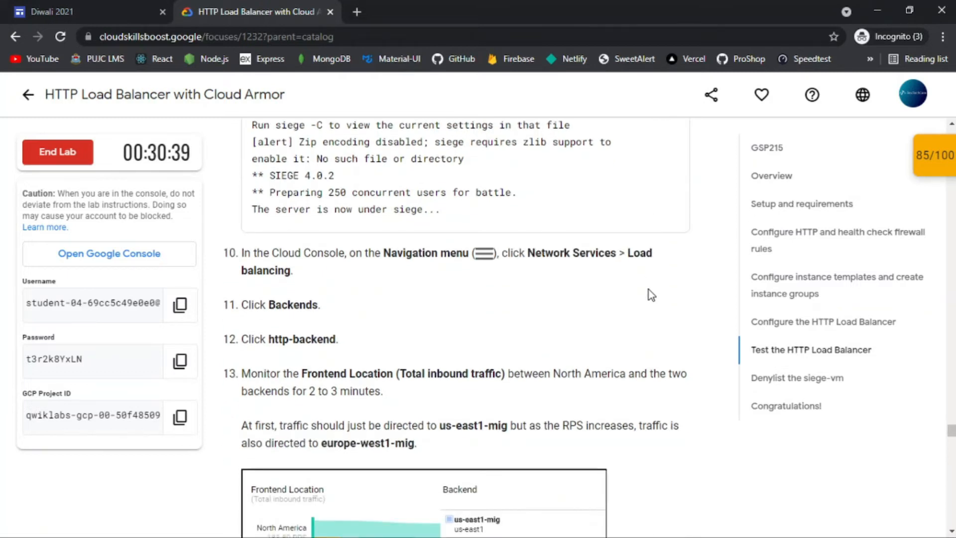
pyautogui.scroll(-2, 649, 289)
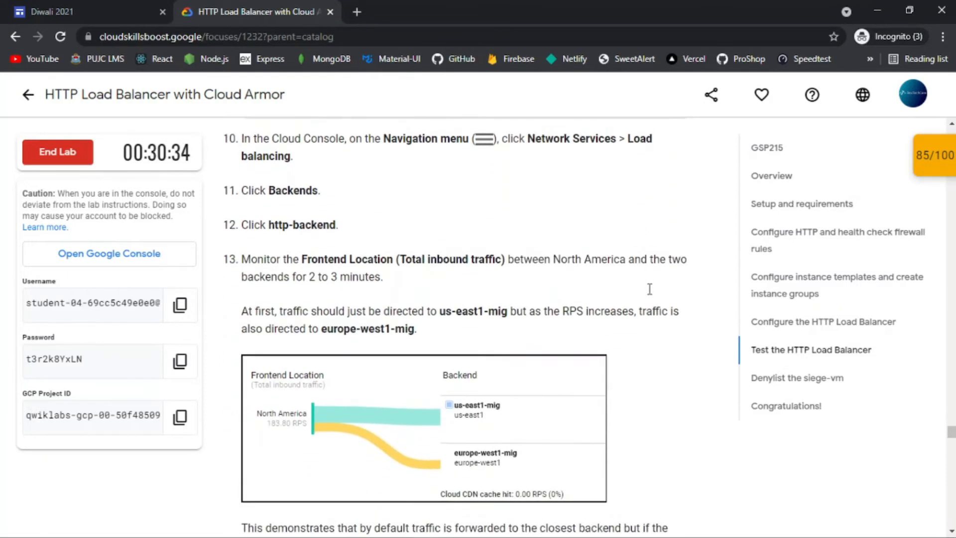
pyautogui.scroll(-7, 649, 294)
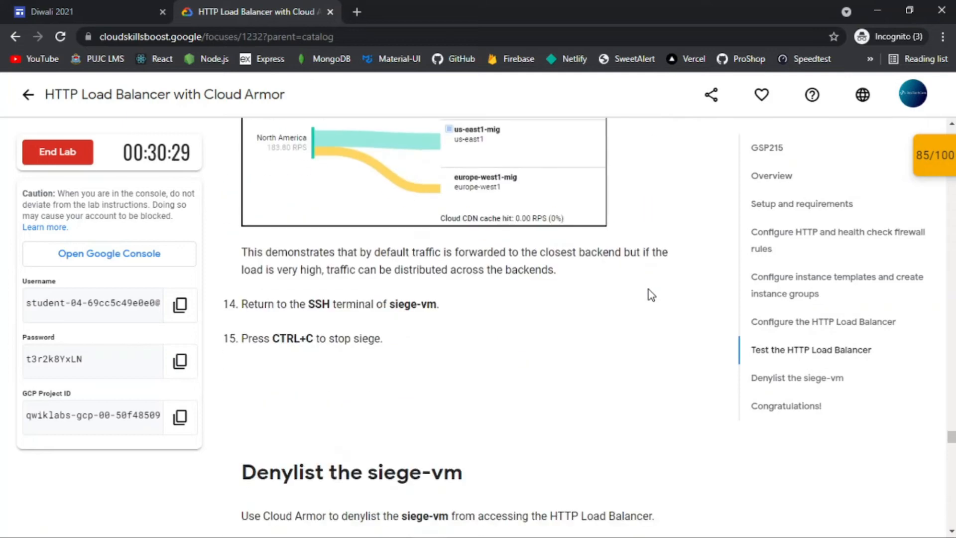
pyautogui.hotkey('alt', 'Tab')
pyautogui.hotkey('ctrl', 'c')
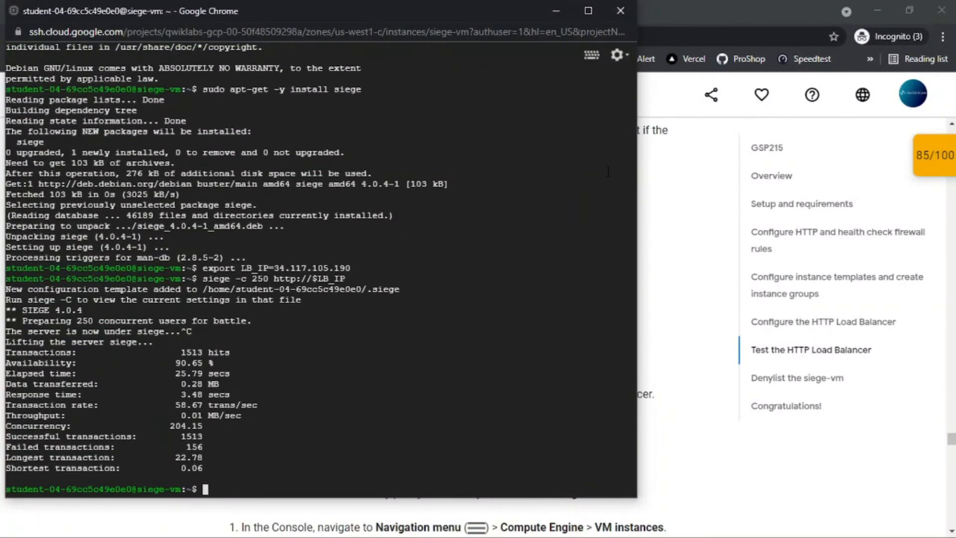
# Step: Read the lab's Create the security policy instructions and open the Compute Engine VM instances list in Cloud Console
pyautogui.hotkey('alt', 'Tab')
pyautogui.scroll(-6, 630, 259)
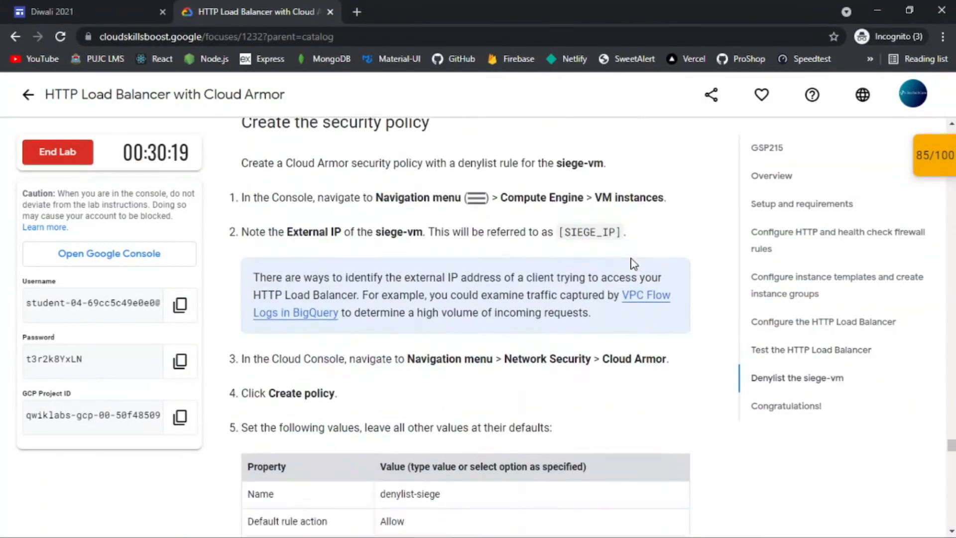
pyautogui.scroll(-3, 598, 263)
pyautogui.scroll(5, 630, 257)
pyautogui.scroll(-2, 633, 264)
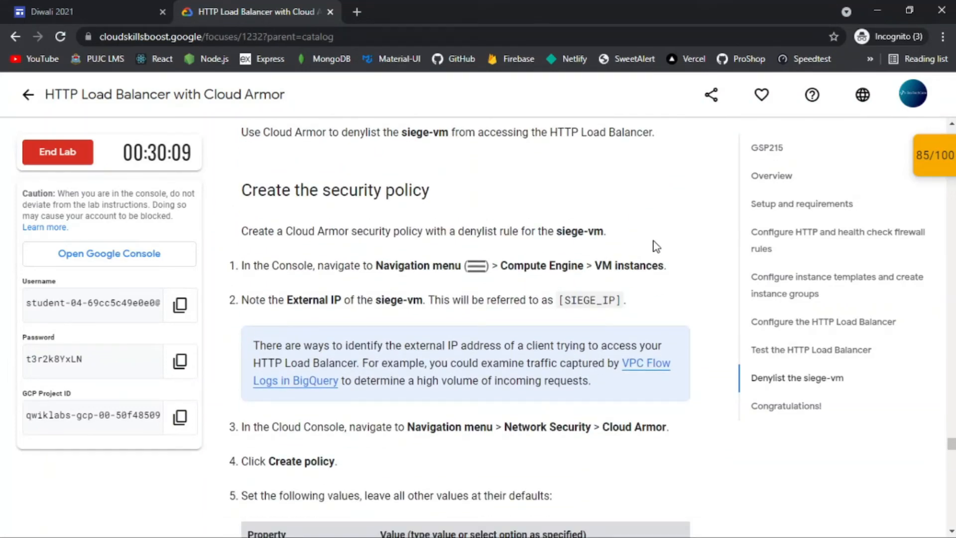
pyautogui.scroll(2, 653, 244)
pyautogui.scroll(-2, 642, 229)
pyautogui.hotkey('alt', 'Tab')
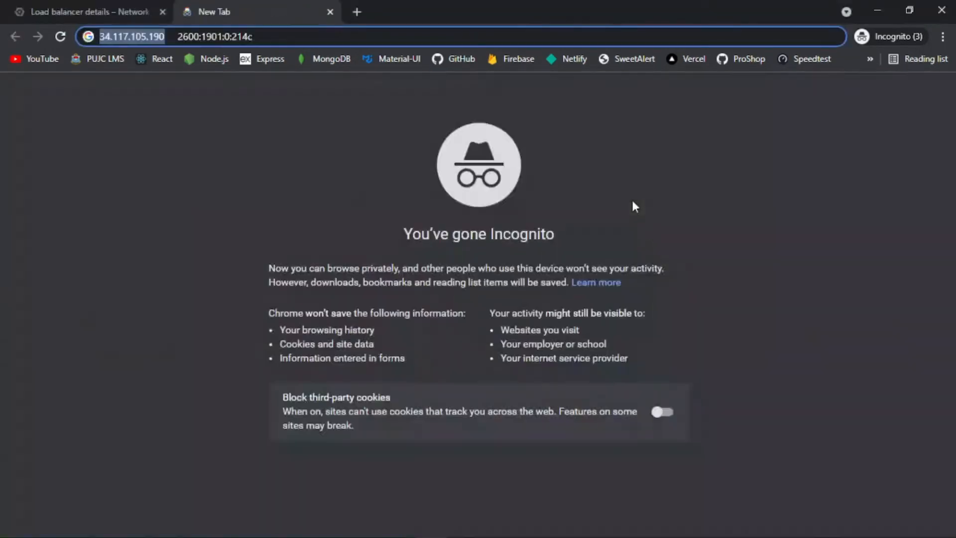
pyautogui.click(140, 7)
pyautogui.click(23, 89)
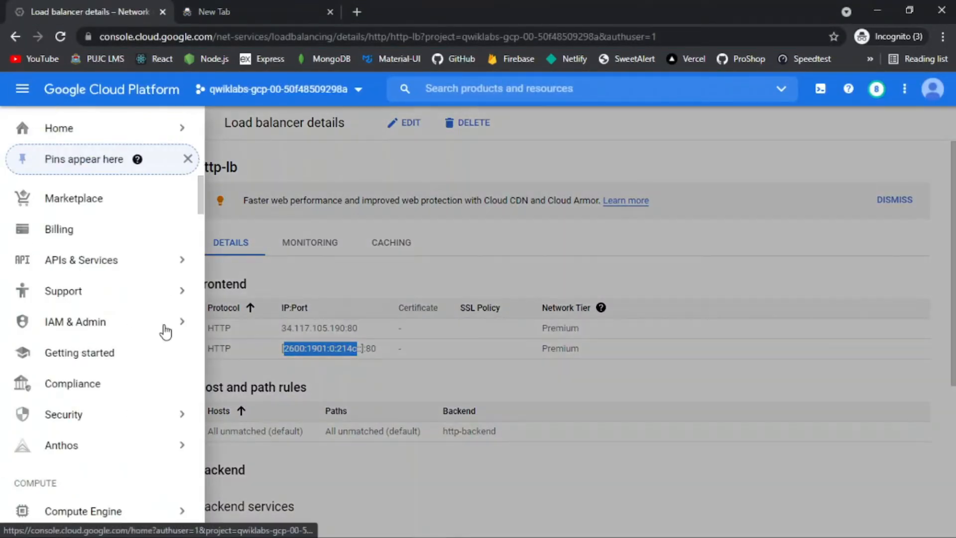
pyautogui.moveTo(150, 511)
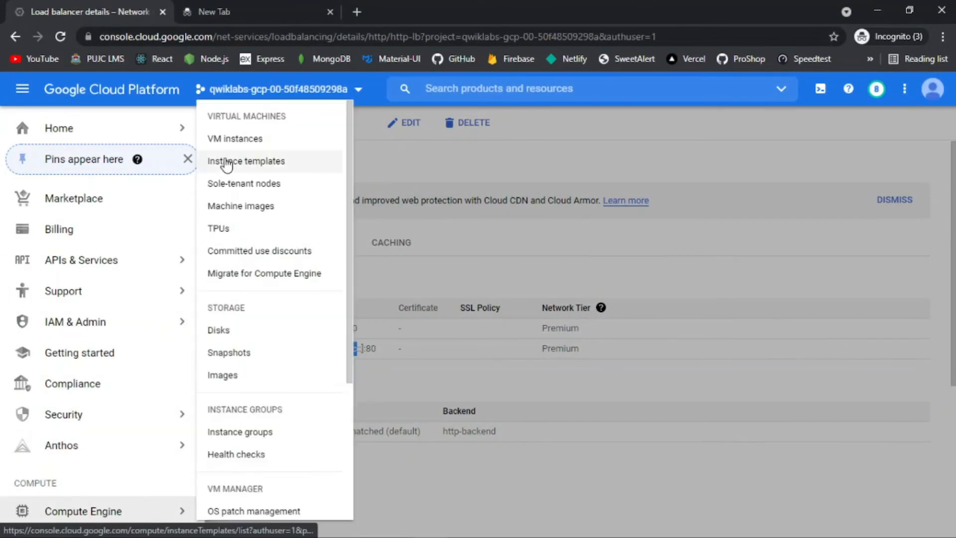
pyautogui.click(231, 139)
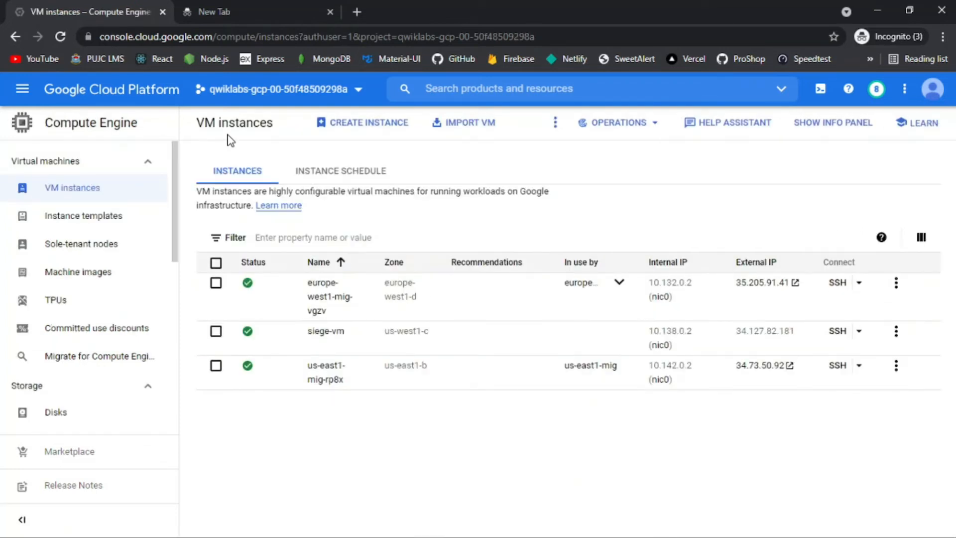
# Step: Copy siege-vm's external IP 34.127.82.181, note it beside the load balancer addresses in the blank tab's address bar, and return to VM instances
pyautogui.hotkey('alt', 'Tab')
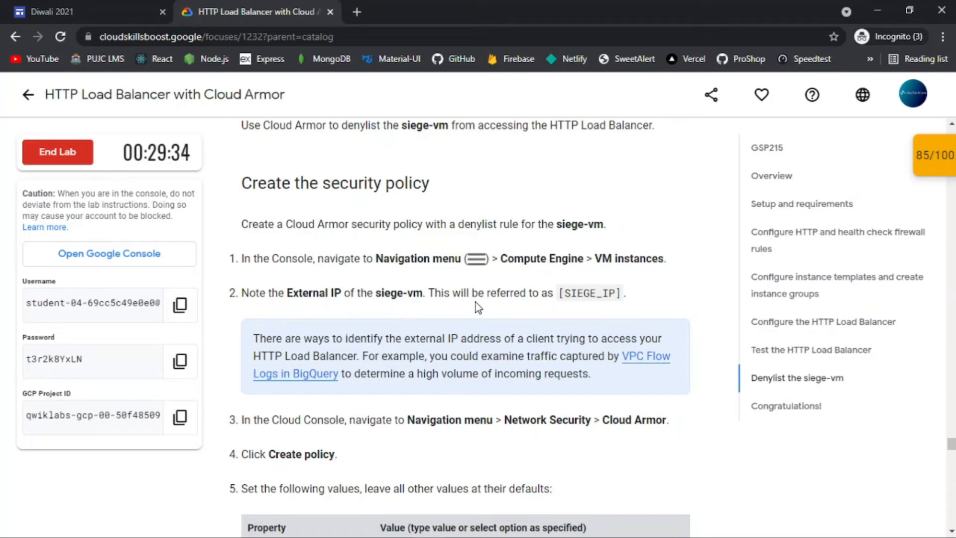
pyautogui.hotkey('alt', 'Tab')
pyautogui.click(745, 339)
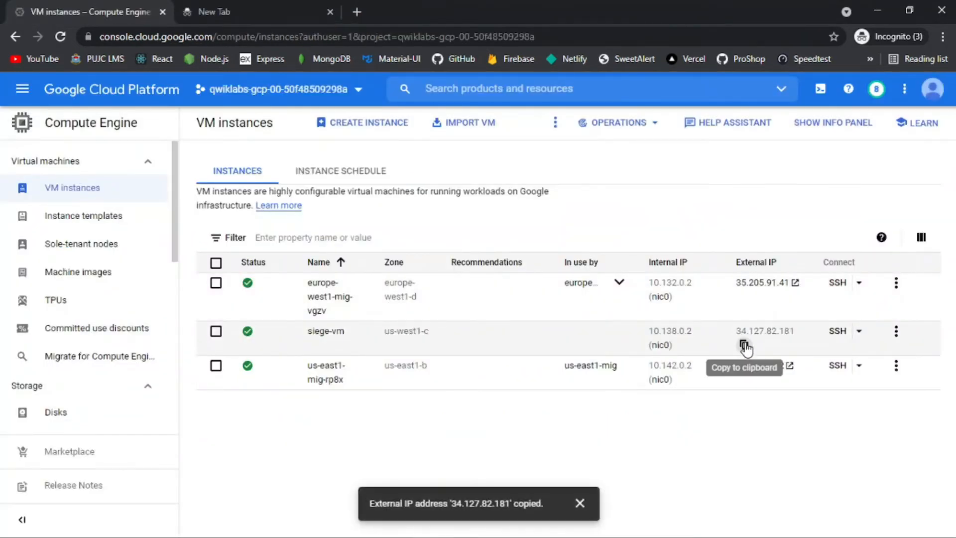
pyautogui.click(241, 19)
pyautogui.click(276, 40)
pyautogui.hotkey('ctrl', 'v')
pyautogui.click(129, 5)
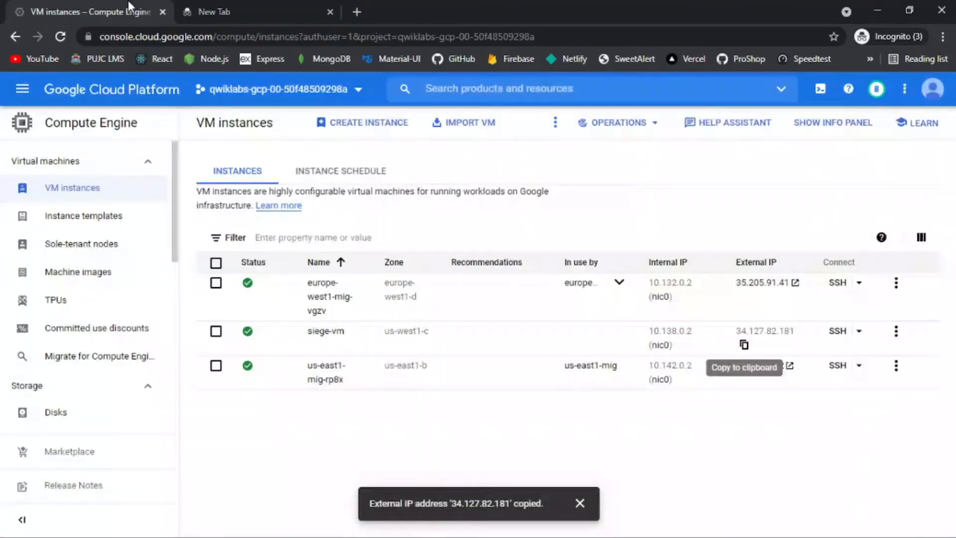
# Step: Check the lab's next instruction and open Cloud Armor under Network Security in Cloud Console
pyautogui.hotkey('alt', 'Tab')
pyautogui.scroll(-3, 626, 281)
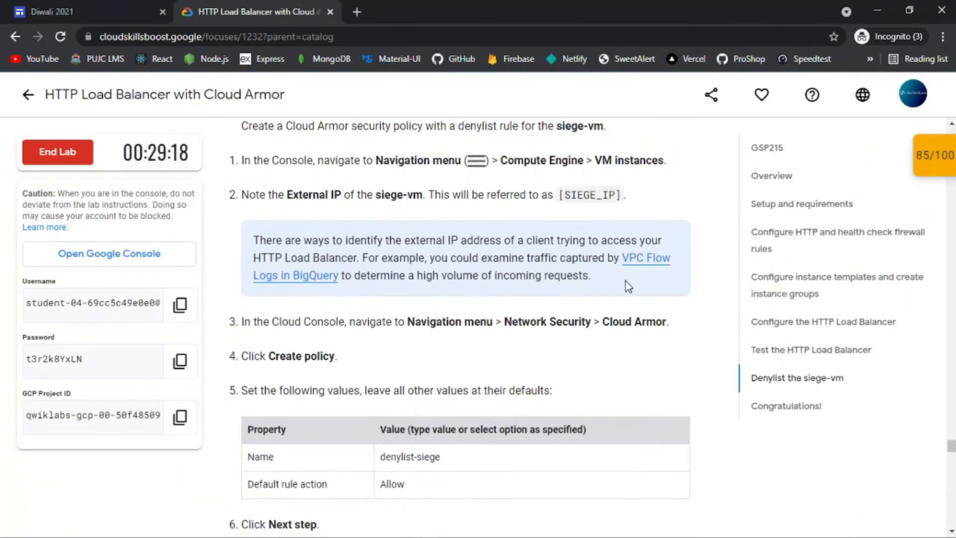
pyautogui.scroll(1, 689, 315)
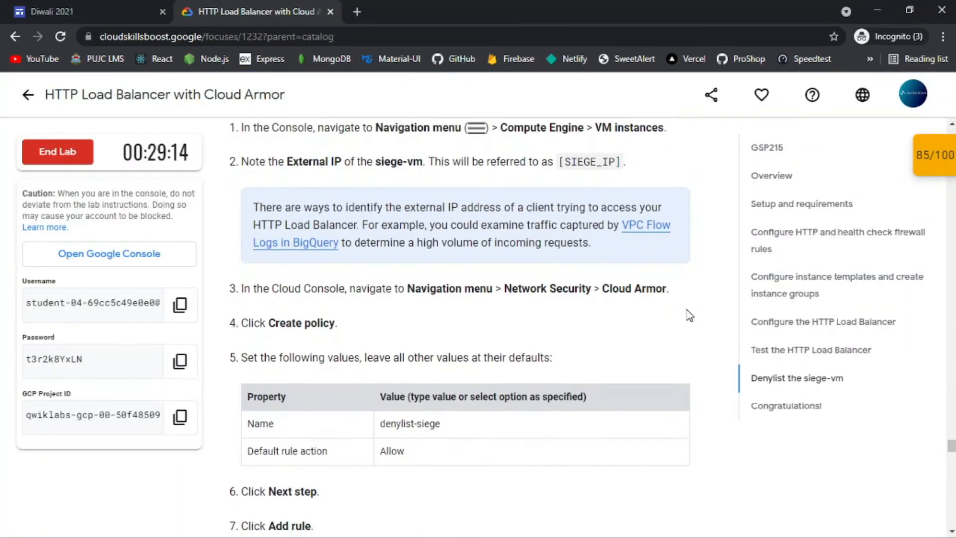
pyautogui.hotkey('alt', 'Tab')
pyautogui.click(23, 89)
pyautogui.scroll(-10, 100, 291)
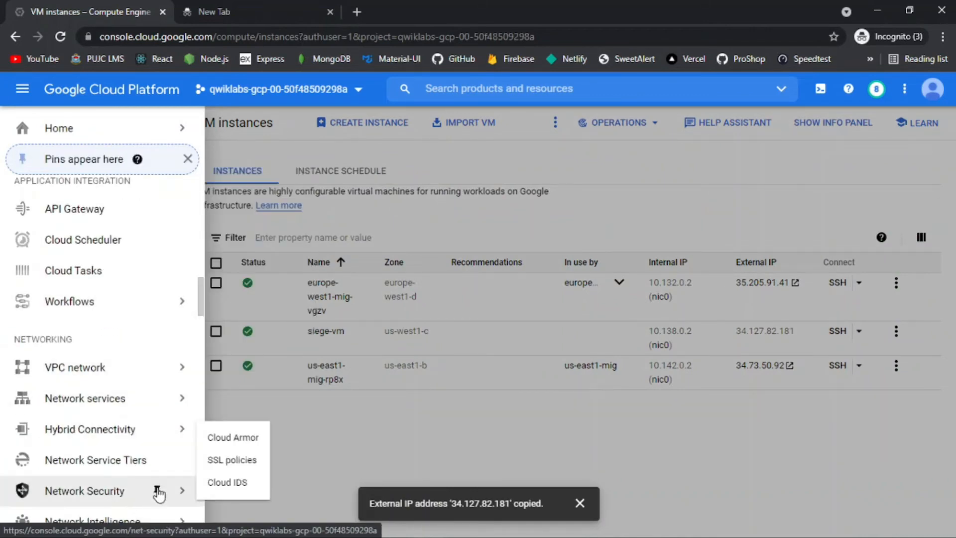
pyautogui.click(235, 438)
# Step: Start a new Cloud Armor security policy named denylist-siege with the default rule action Allow
pyautogui.hotkey('alt', 'Tab')
pyautogui.scroll(-2, 527, 280)
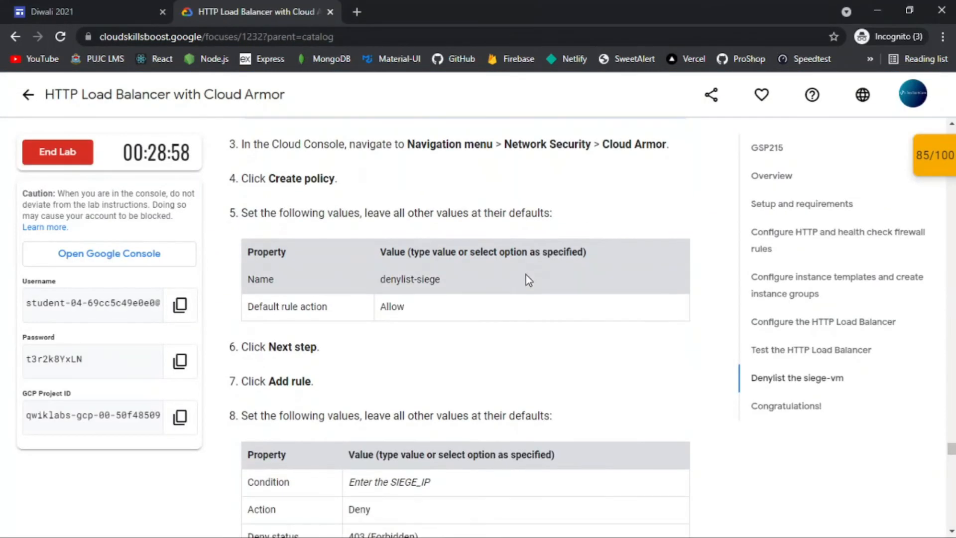
pyautogui.hotkey('alt', 'Tab')
pyautogui.click(486, 400)
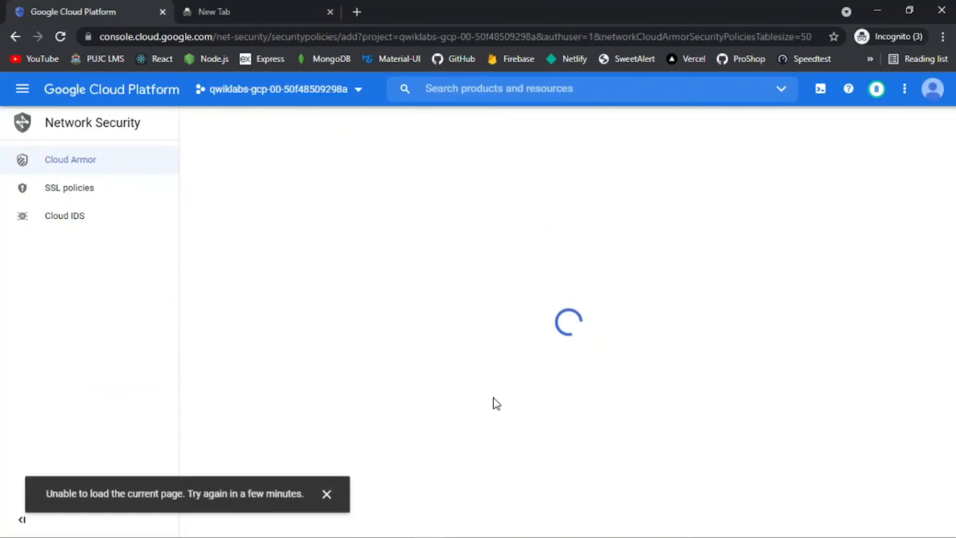
pyautogui.hotkey('ctrl', 'v')
pyautogui.hotkey('alt', 'Tab')
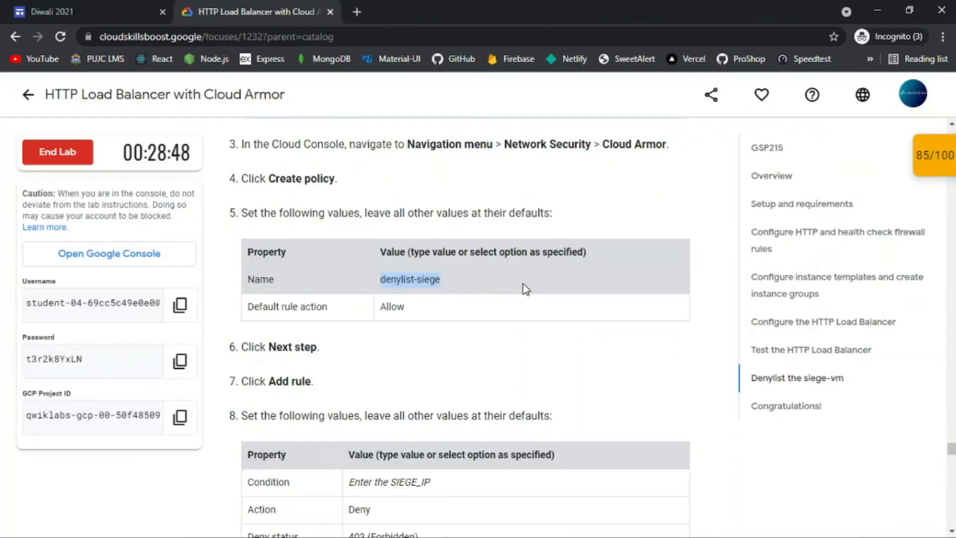
pyautogui.hotkey('alt', 'Tab')
pyautogui.click(227, 398)
# Step: Continue to the policy's additional rules and add a new rule
pyautogui.hotkey('alt', 'Tab')
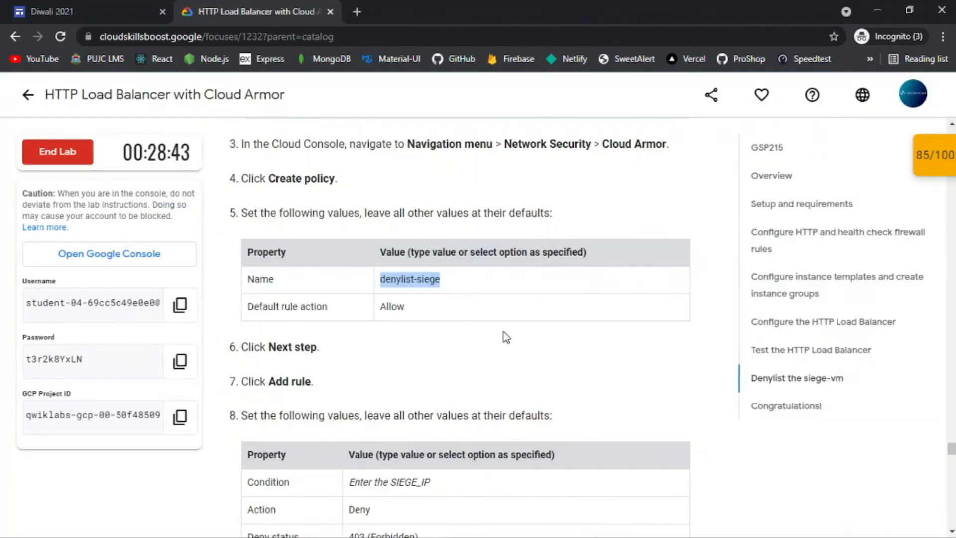
pyautogui.scroll(-2, 504, 335)
pyautogui.hotkey('alt', 'Tab')
pyautogui.click(251, 440)
pyautogui.hotkey('alt', 'Tab')
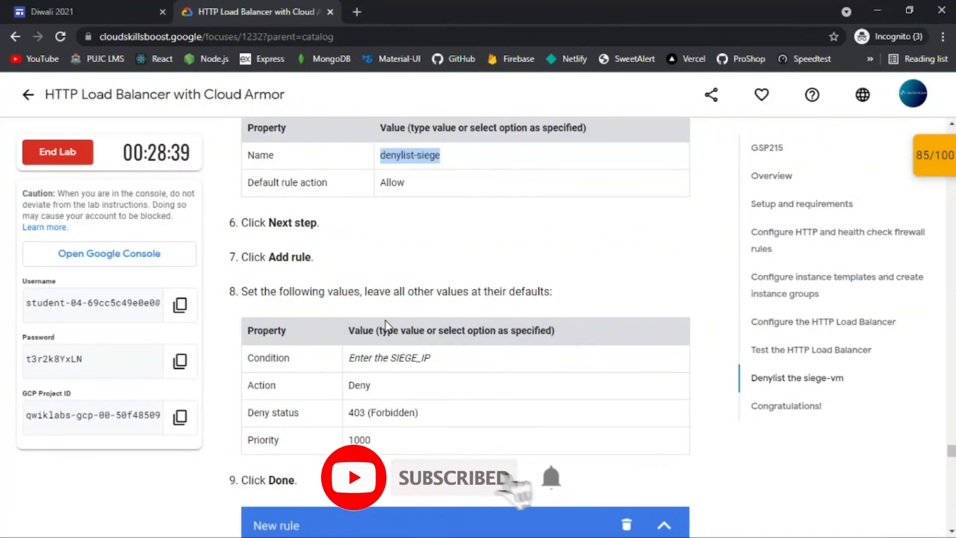
pyautogui.hotkey('alt', 'Tab')
pyautogui.click(372, 282)
# Step: Copy the noted siege-vm address and enter 34.127.82.181 as the new rule's match condition
pyautogui.hotkey('alt', 'Tab')
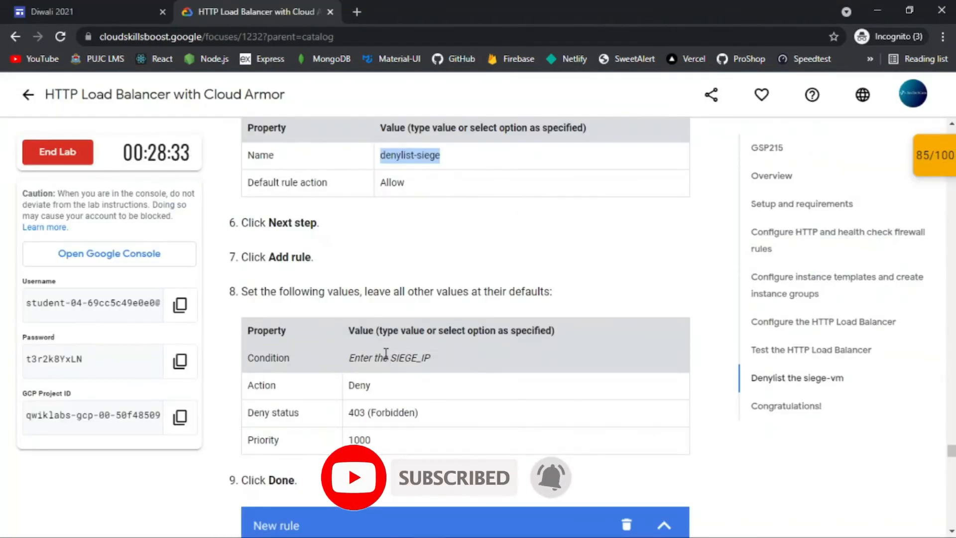
pyautogui.doubleClick(385, 357)
pyautogui.hotkey('alt', 'Tab')
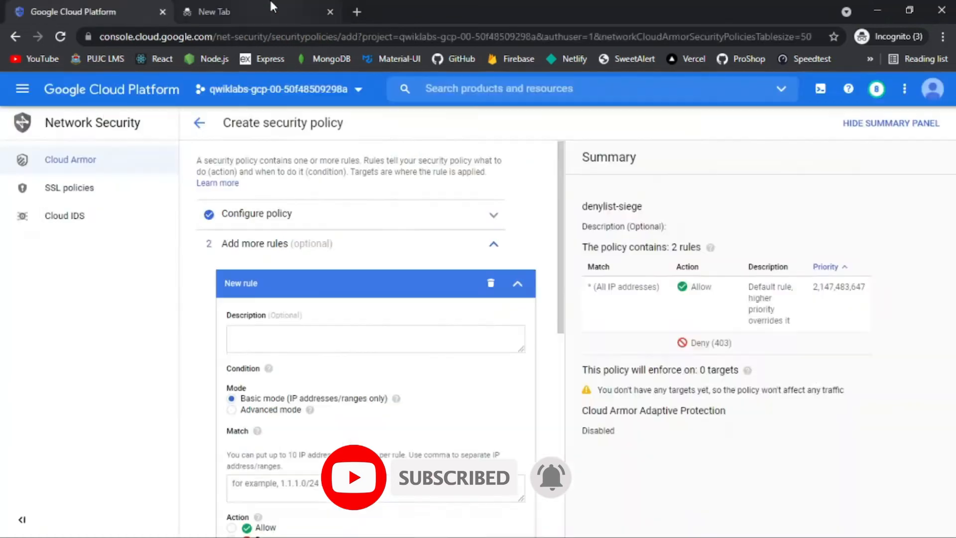
pyautogui.click(273, 5)
pyautogui.moveTo(415, 35); pyautogui.dragTo(265, 44)
pyautogui.hotkey('ctrl', 'c')
pyautogui.click(88, 3)
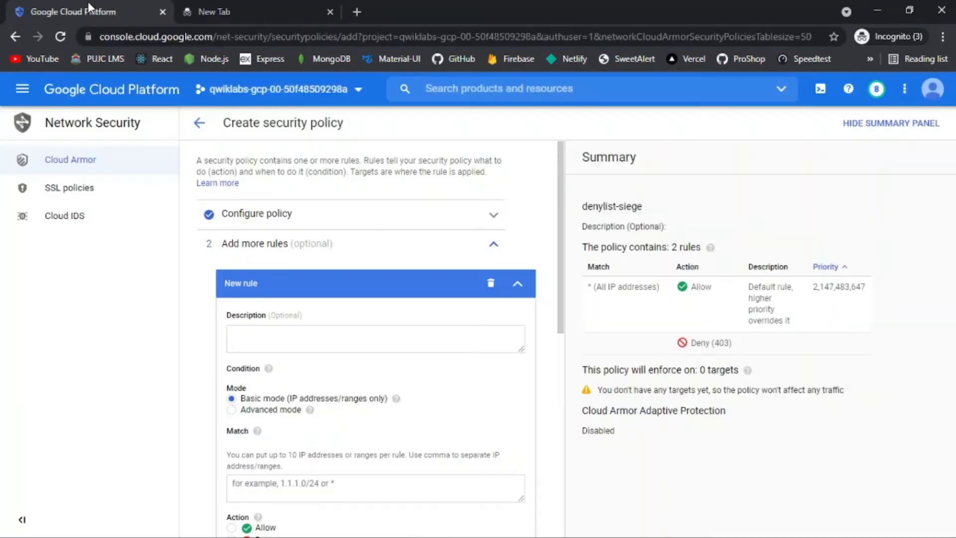
pyautogui.scroll(-3, 358, 340)
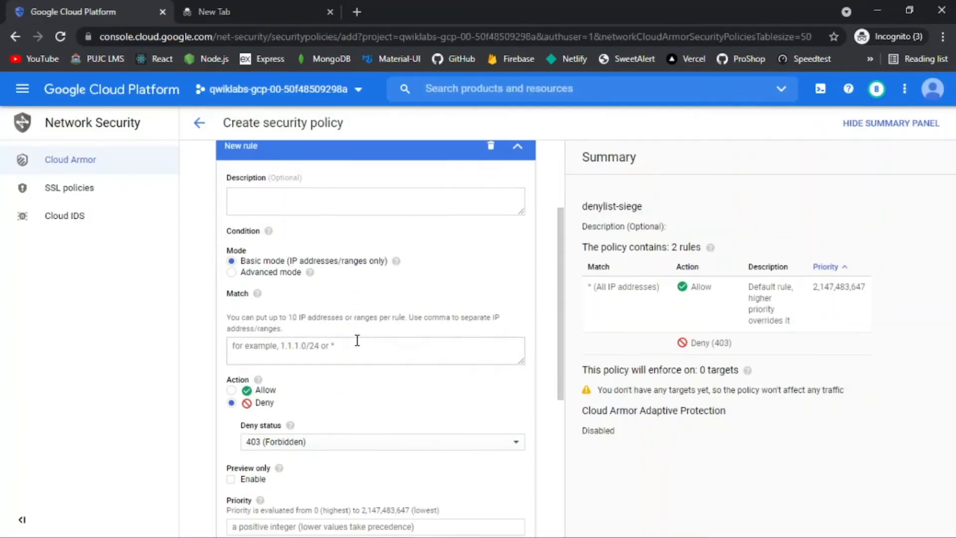
pyautogui.click(350, 343)
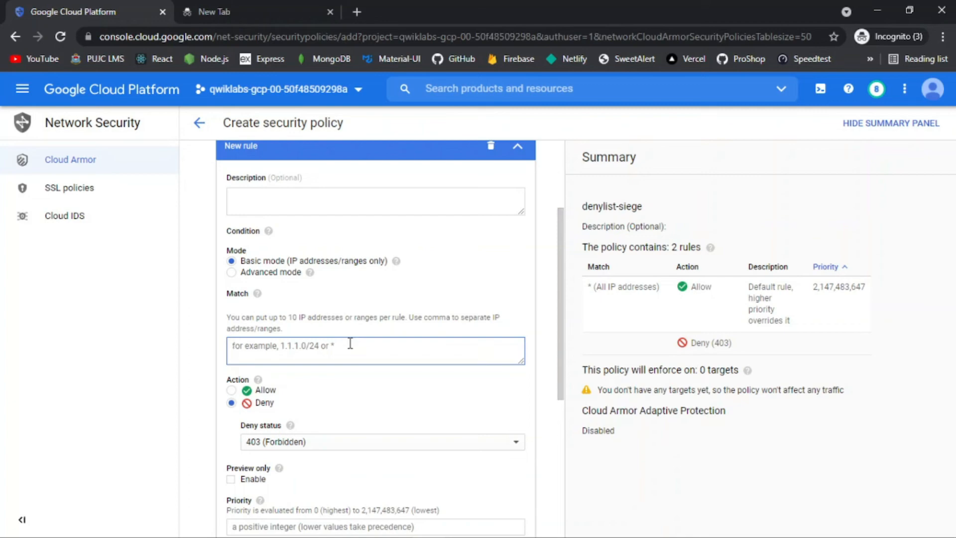
pyautogui.hotkey('ctrl', 'v')
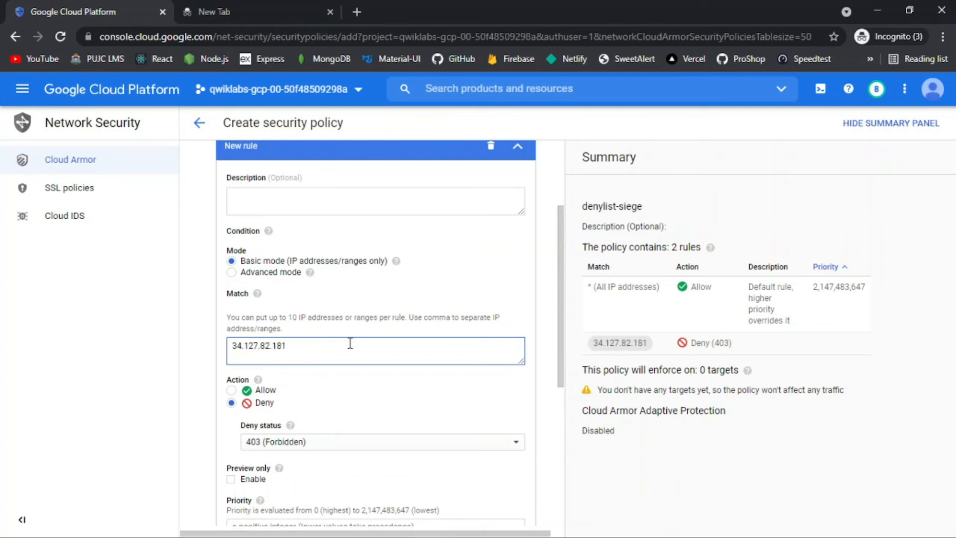
# Step: Check the lab's rule values, set the deny rule's priority to 1000 and finish the rule
pyautogui.hotkey('alt', 'Tab')
pyautogui.hotkey('alt', 'Tab')
pyautogui.hotkey('alt', 'Tab')
pyautogui.hotkey('alt', 'Tab')
pyautogui.scroll(-3, 478, 314)
pyautogui.hotkey('alt', 'Tab')
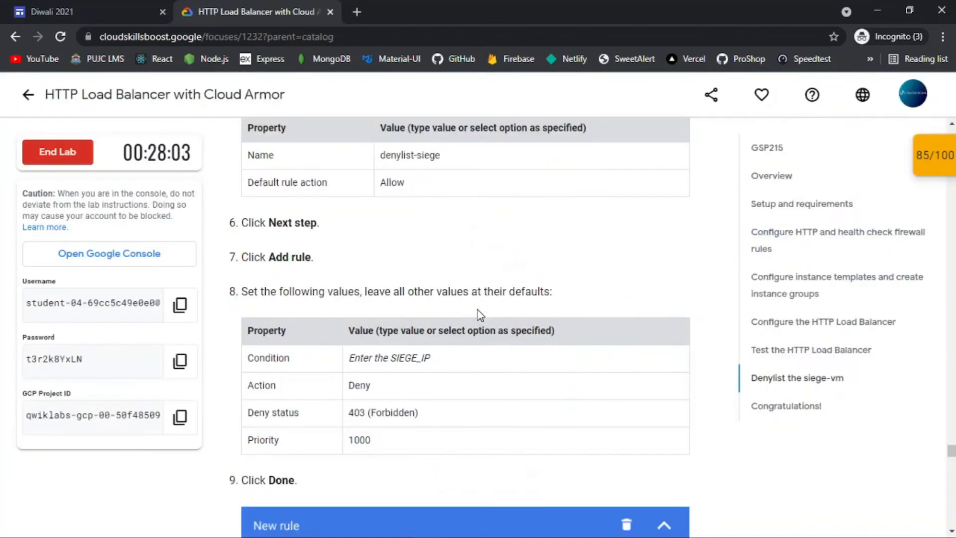
pyautogui.hotkey('alt', 'Tab')
pyautogui.scroll(-2, 477, 314)
pyautogui.scroll(-1, 477, 312)
pyautogui.click(372, 242)
pyautogui.write('1000')
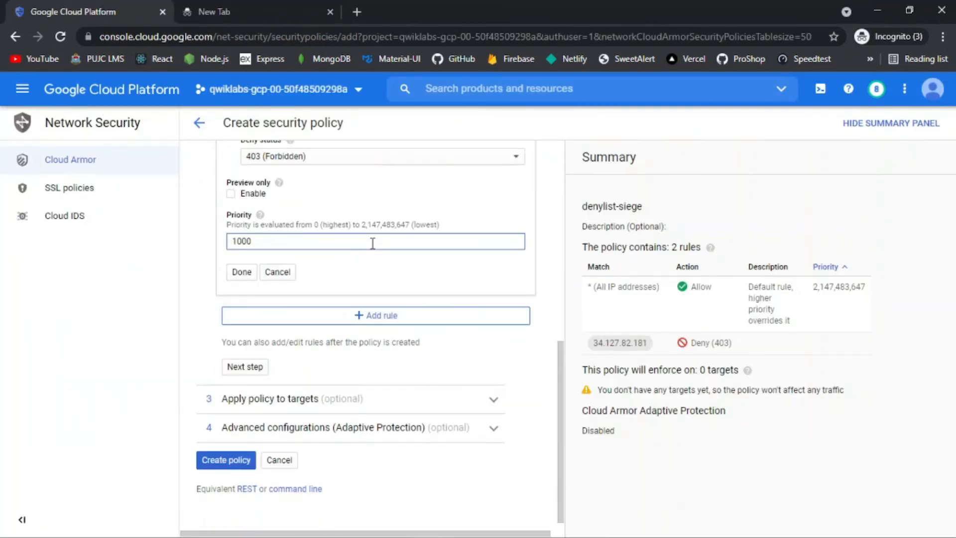
pyautogui.hotkey('alt', 'Tab')
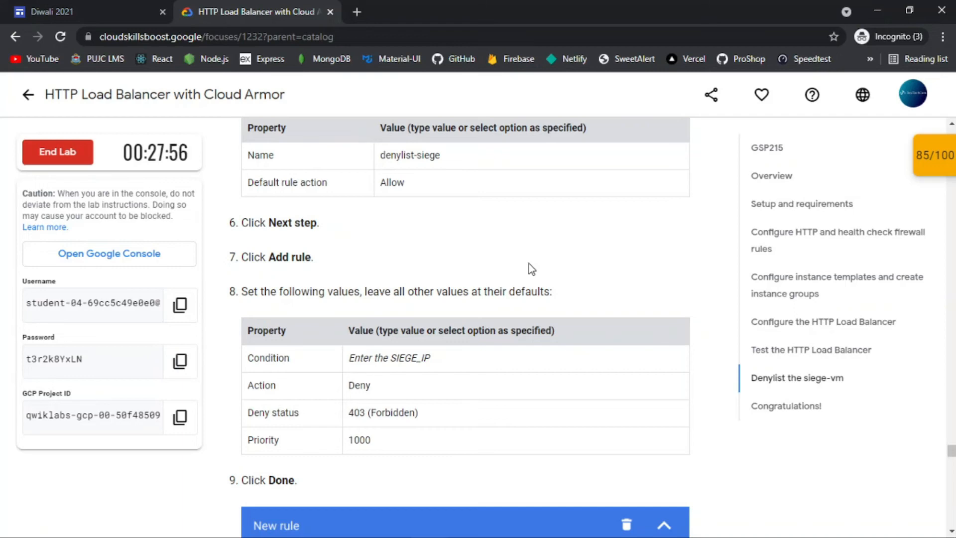
pyautogui.hotkey('alt', 'Tab')
pyautogui.click(242, 271)
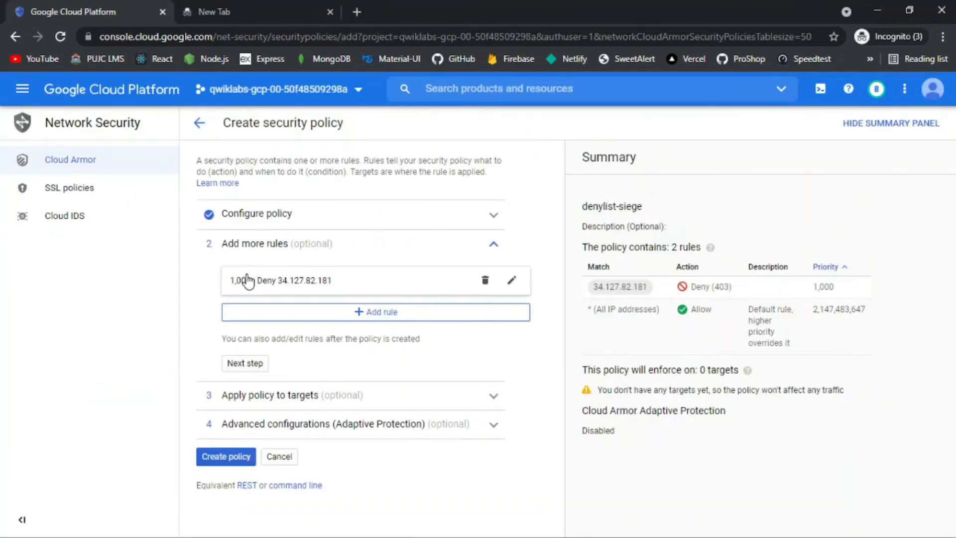
# Step: Check the lab's target instructions, continue to the policy's targets and add a target of type Load balancer backend service
pyautogui.hotkey('alt', 'Tab')
pyautogui.scroll(-5, 404, 331)
pyautogui.scroll(-7, 404, 332)
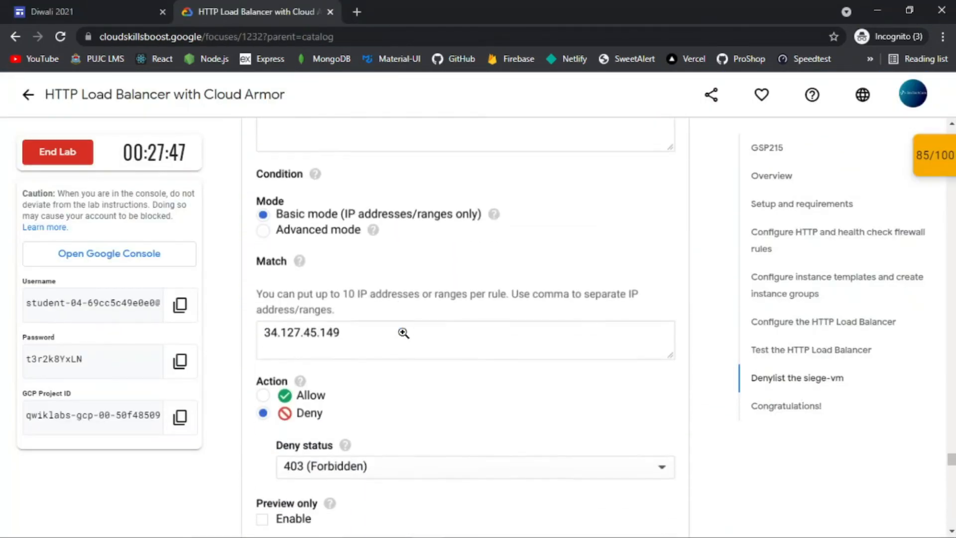
pyautogui.scroll(2, 403, 333)
pyautogui.scroll(-1, 403, 333)
pyautogui.scroll(-10, 403, 332)
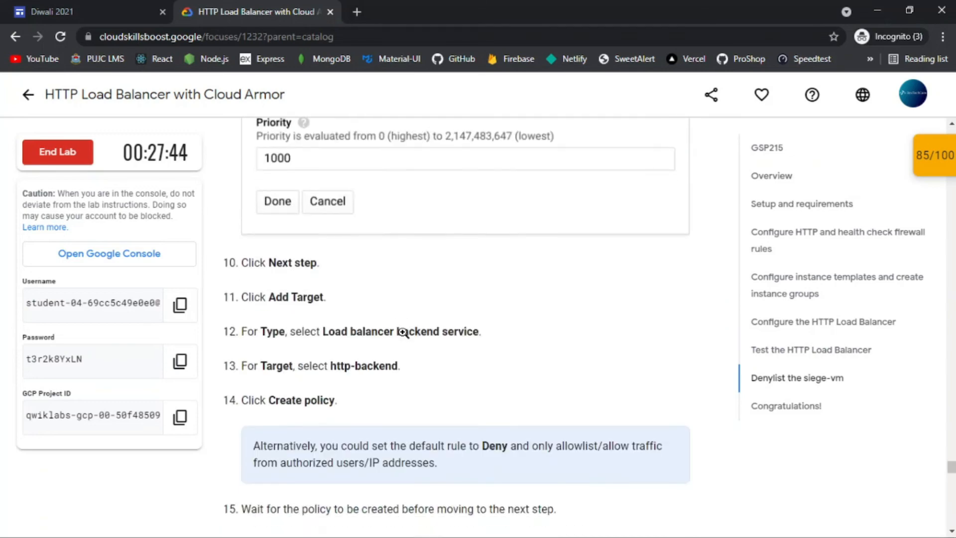
pyautogui.hotkey('alt', 'Tab')
pyautogui.click(245, 364)
pyautogui.click(297, 344)
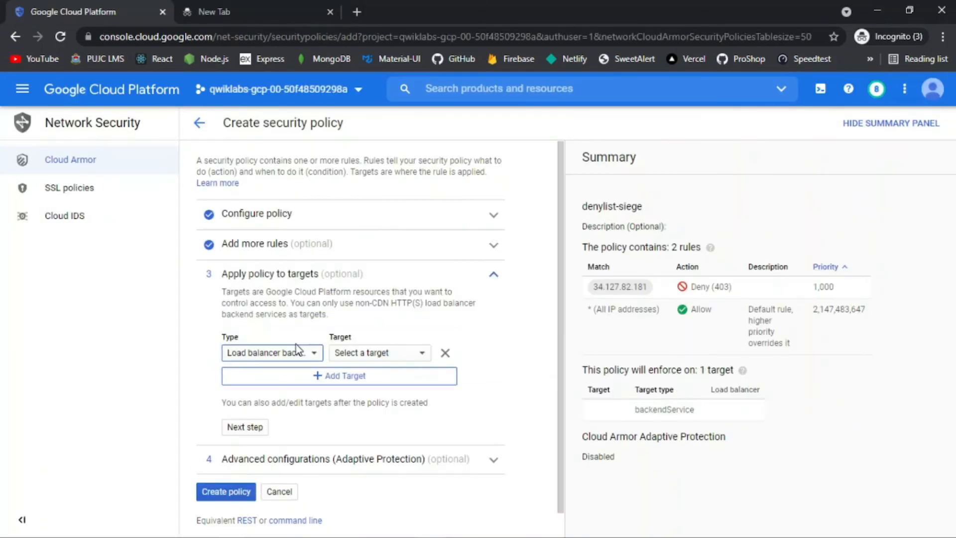
# Step: Remove the surplus empty target row and select http-backend as the policy's target
pyautogui.hotkey('alt', 'Tab')
pyautogui.hotkey('alt', 'Tab')
pyautogui.hotkey('alt', 'Tab')
pyautogui.hotkey('alt', 'Tab')
pyautogui.click(397, 374)
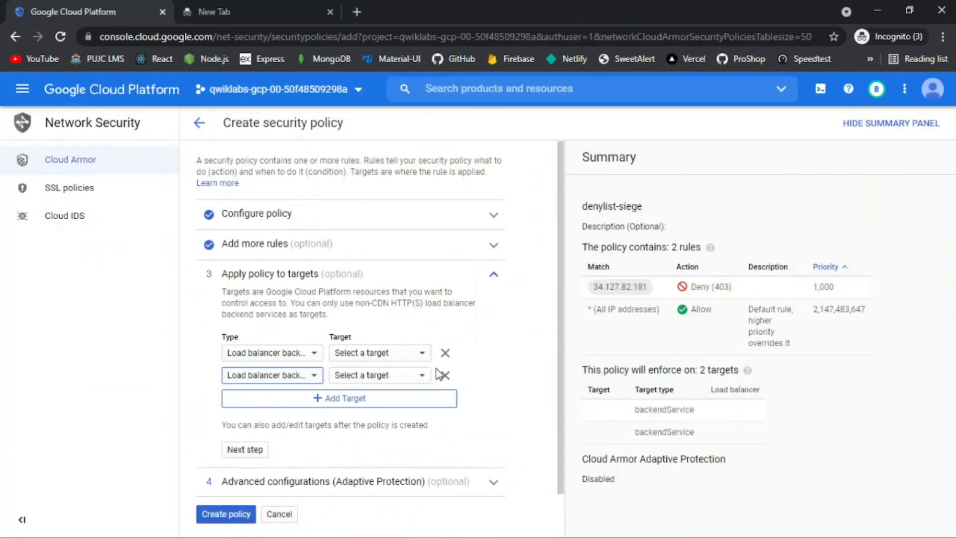
pyautogui.click(442, 376)
pyautogui.click(413, 355)
pyautogui.click(398, 415)
# Step: Recheck the lab's remaining policy instructions and create the denylist-siege security policy
pyautogui.hotkey('alt', 'Tab')
pyautogui.hotkey('alt', 'Tab')
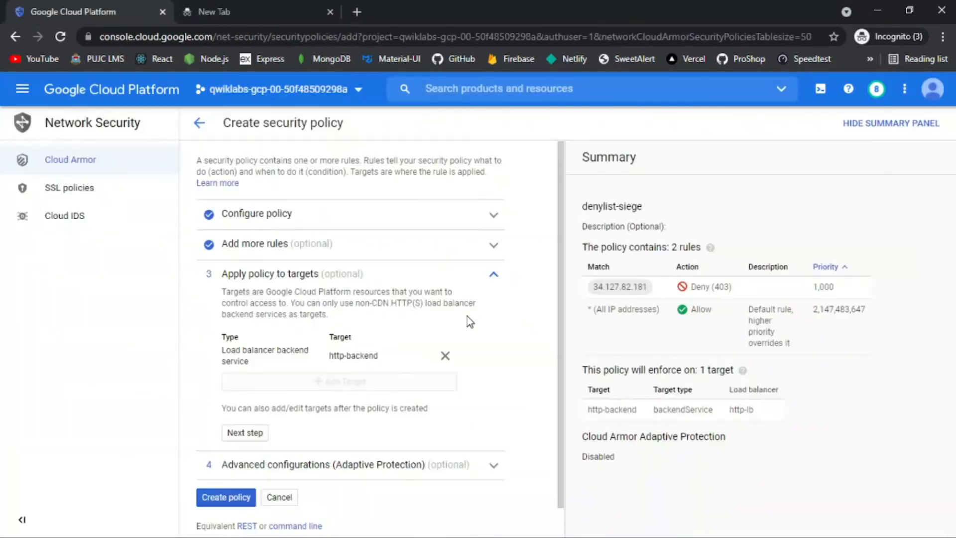
pyautogui.scroll(-1, 467, 316)
pyautogui.hotkey('alt', 'Tab')
pyautogui.hotkey('alt', 'Tab')
pyautogui.click(234, 464)
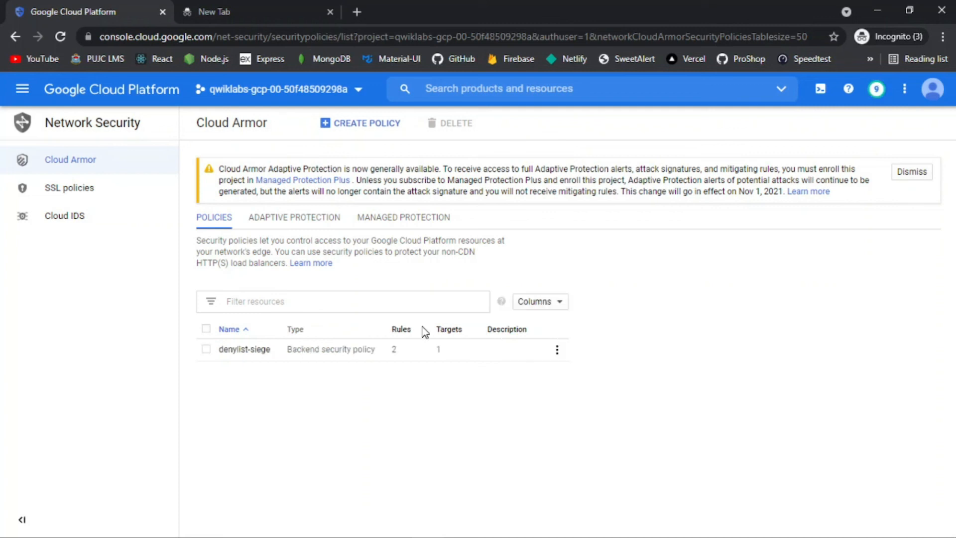
# Step: Return to the lab instructions and check the progress of the Denylist the siege-vm objective
pyautogui.hotkey('alt', 'Tab')
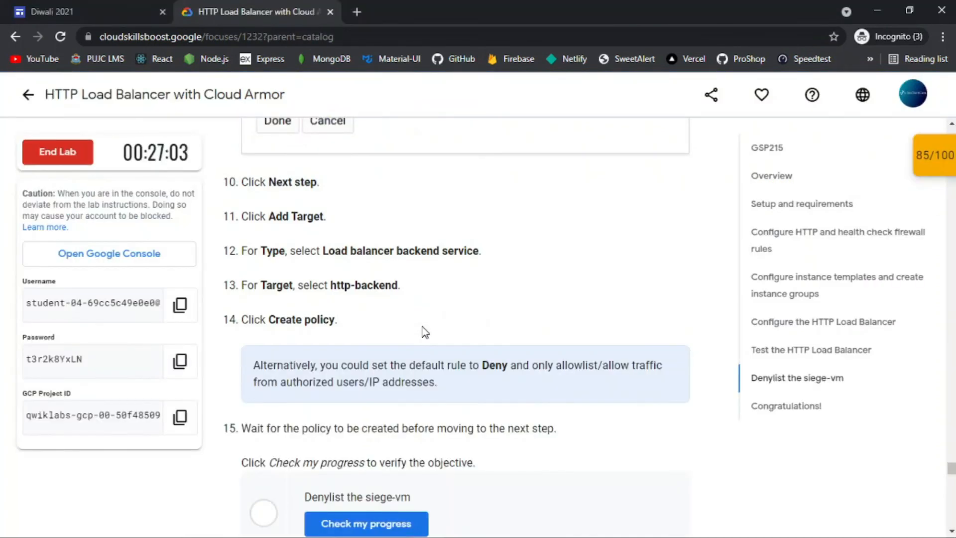
pyautogui.scroll(-6, 425, 333)
pyautogui.click(404, 241)
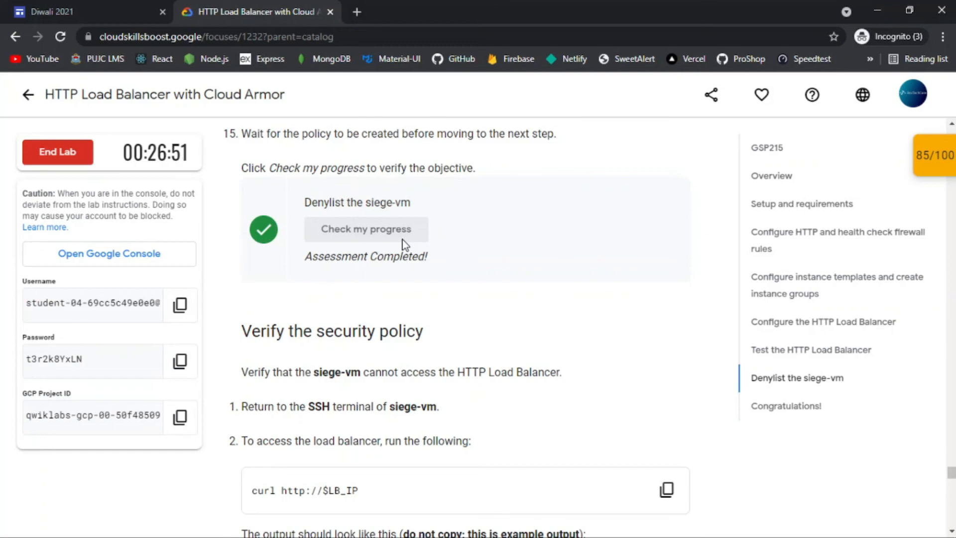
# Step: Examine the lab's security policy verification instructions, sample log entry and closing section
pyautogui.scroll(-20, 404, 244)
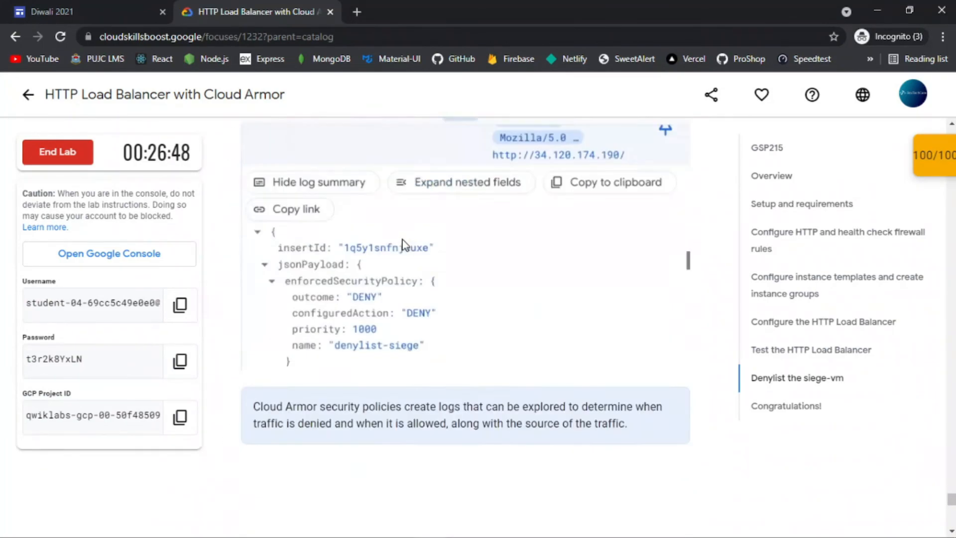
pyautogui.scroll(-7, 403, 244)
pyautogui.scroll(15, 403, 244)
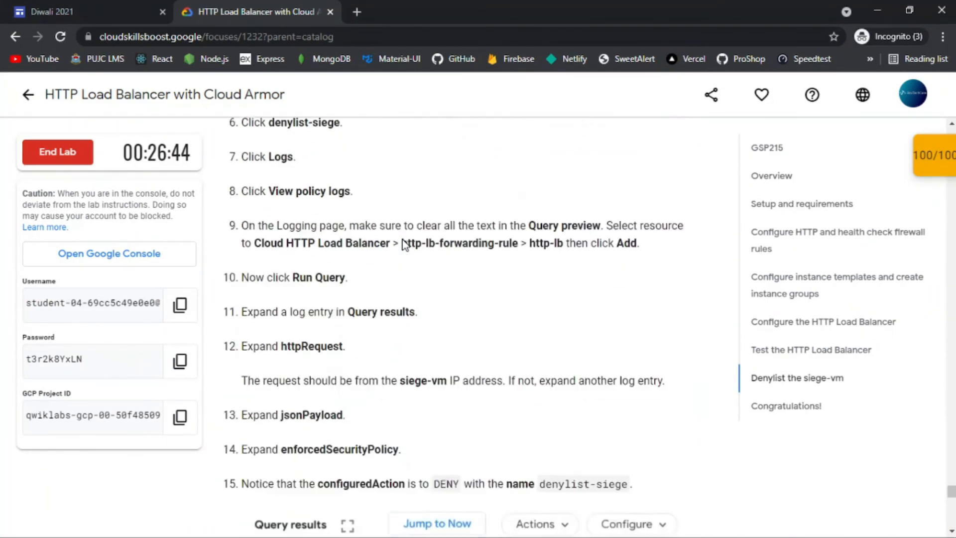
pyautogui.scroll(12, 404, 244)
pyautogui.scroll(-19, 404, 244)
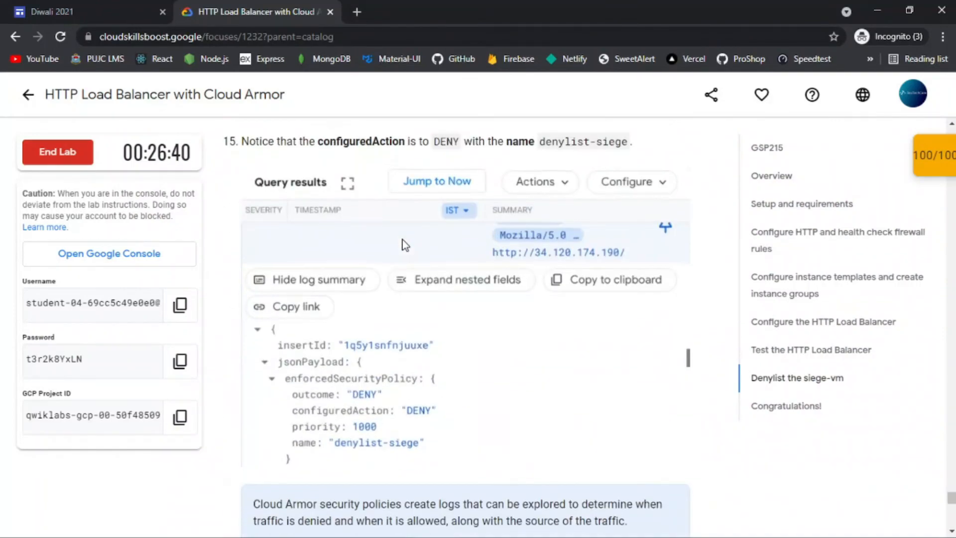
pyautogui.scroll(-15, 405, 244)
pyautogui.scroll(8, 405, 245)
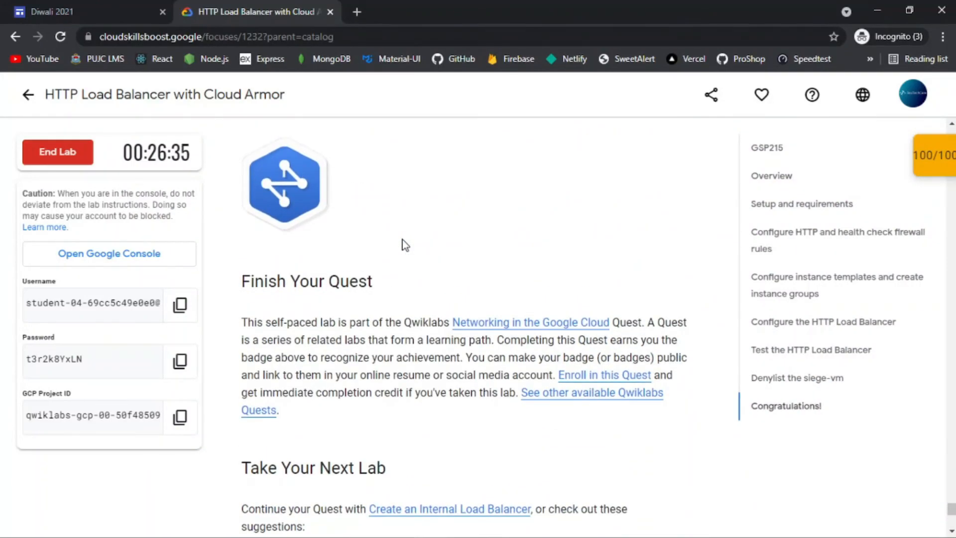
# Step: End the lab with confirmation and submit the lab satisfaction rating
pyautogui.click(83, 155)
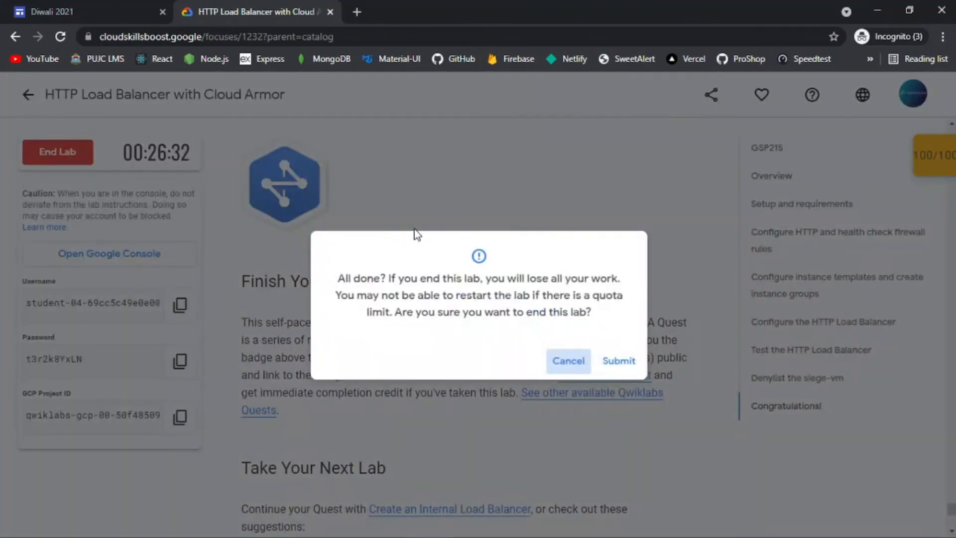
pyautogui.click(618, 361)
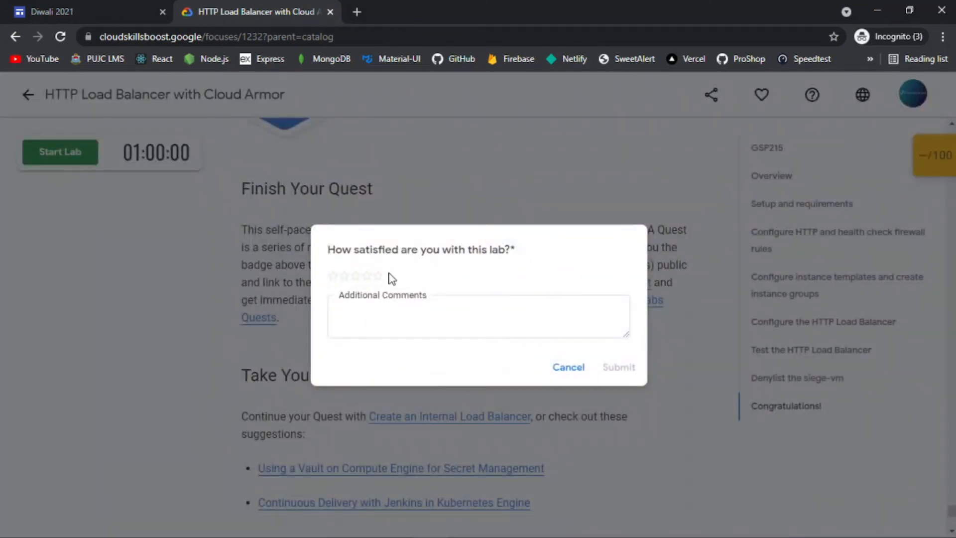
pyautogui.click(614, 368)
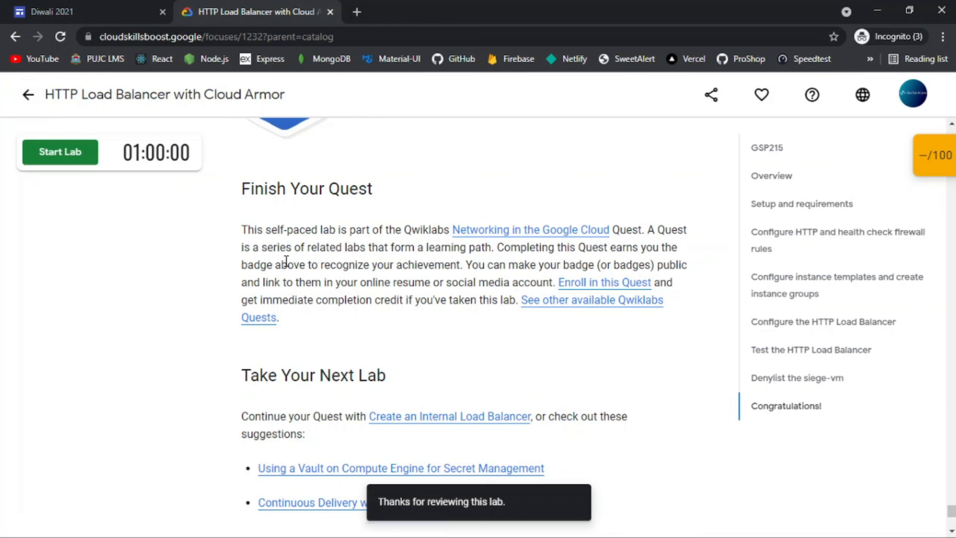
pyautogui.scroll(20, 269, 261)
pyautogui.tripleClick(316, 218)
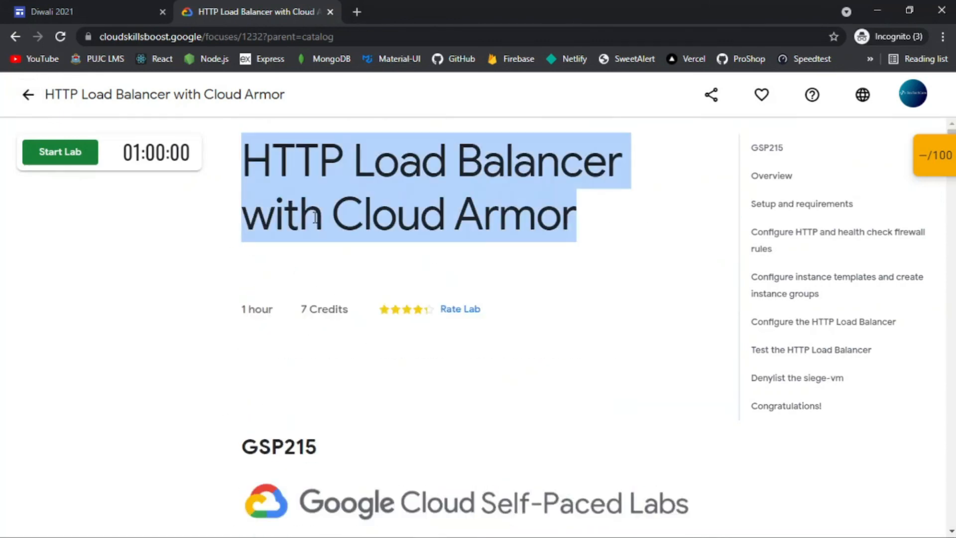